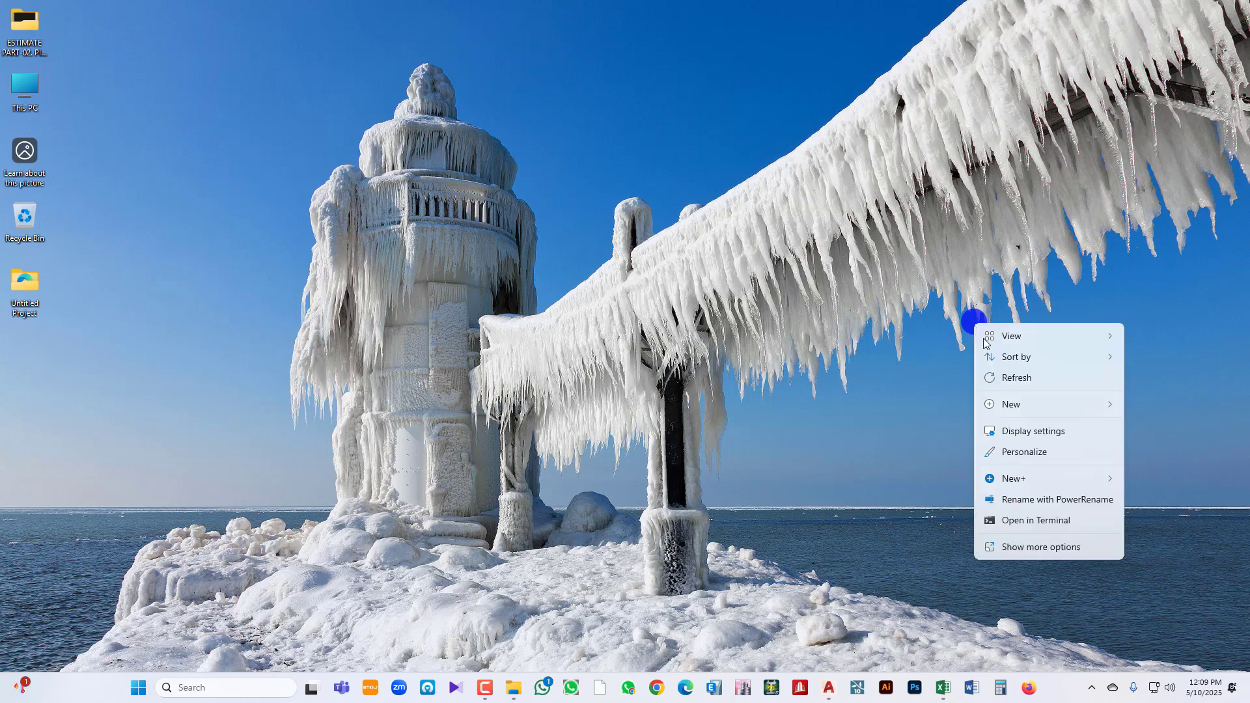
click(1020, 379)
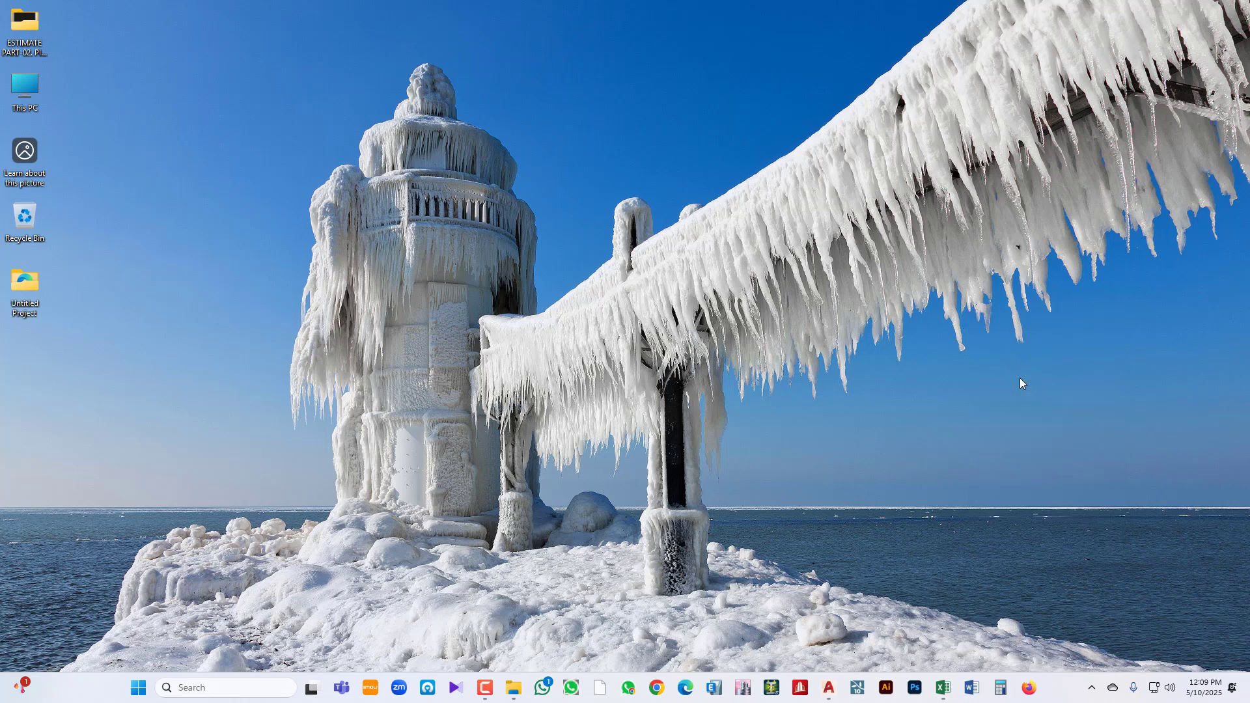
right_click(951, 380)
click(990, 435)
right_click(965, 389)
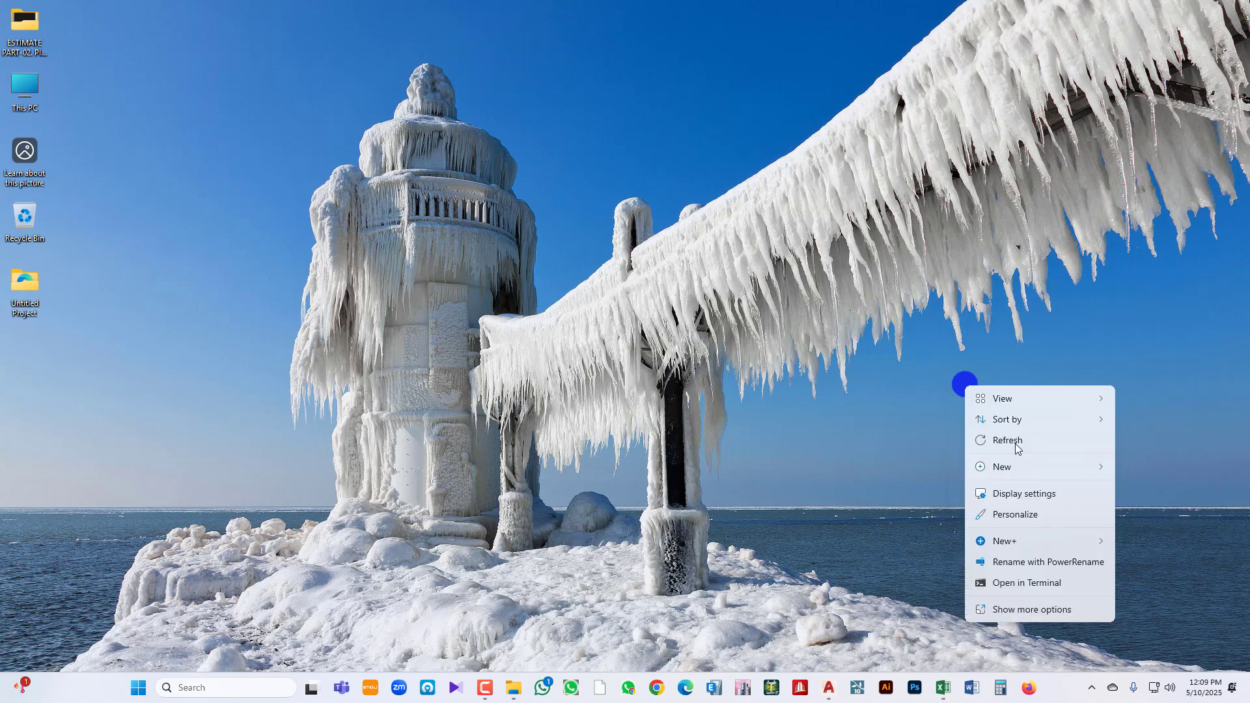
click(1014, 436)
right_click(965, 404)
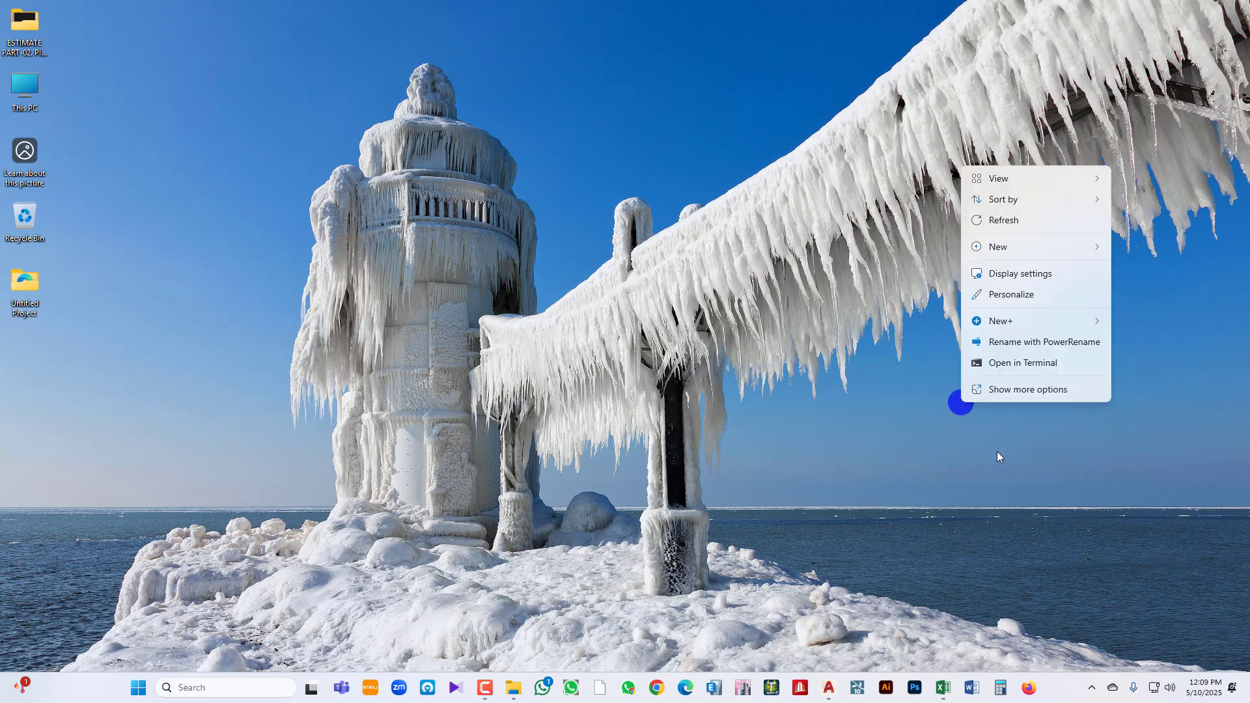
click(997, 221)
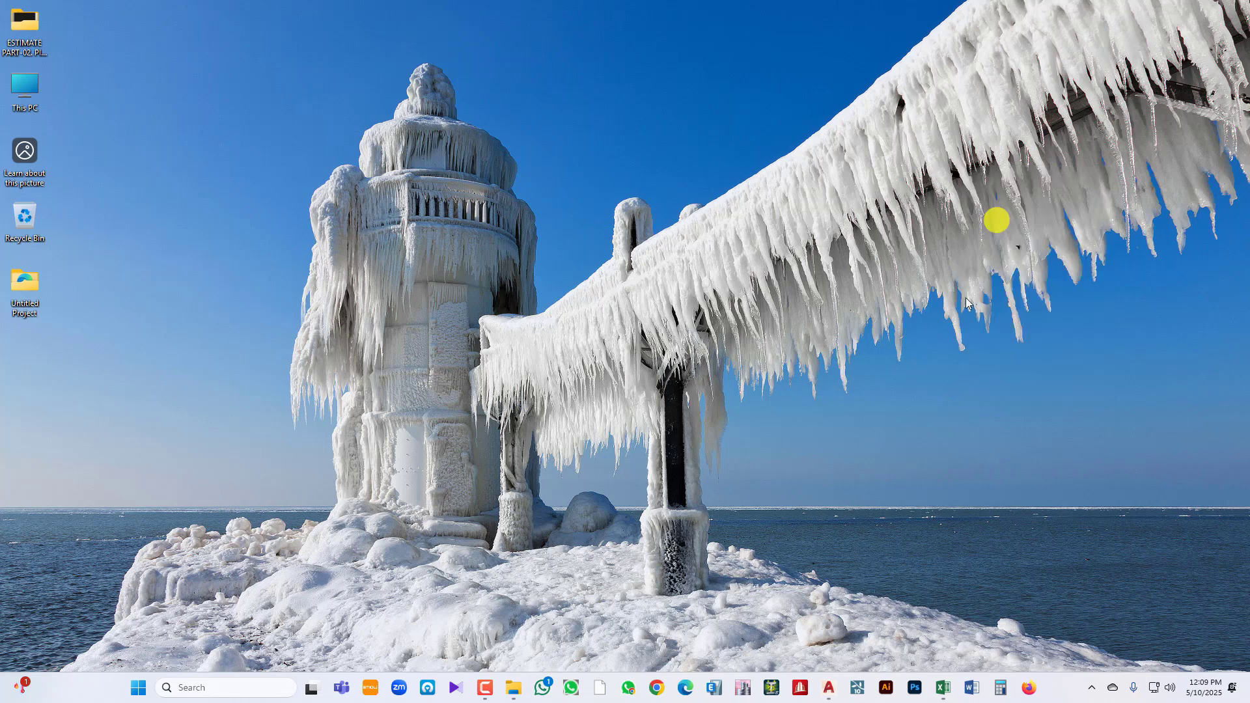
- Bring up the structural drawing in AutoCAD beside the estimate workbook in Excel and show the pile cap layout plan
click(830, 687)
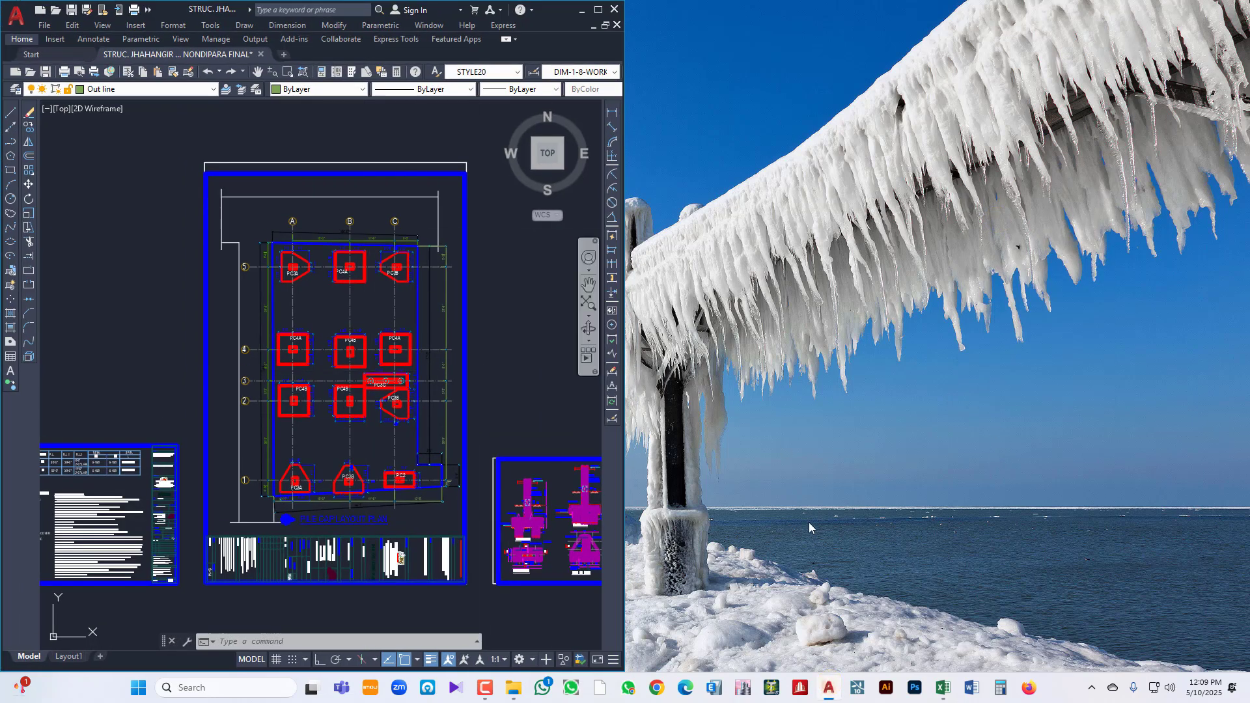
click(943, 688)
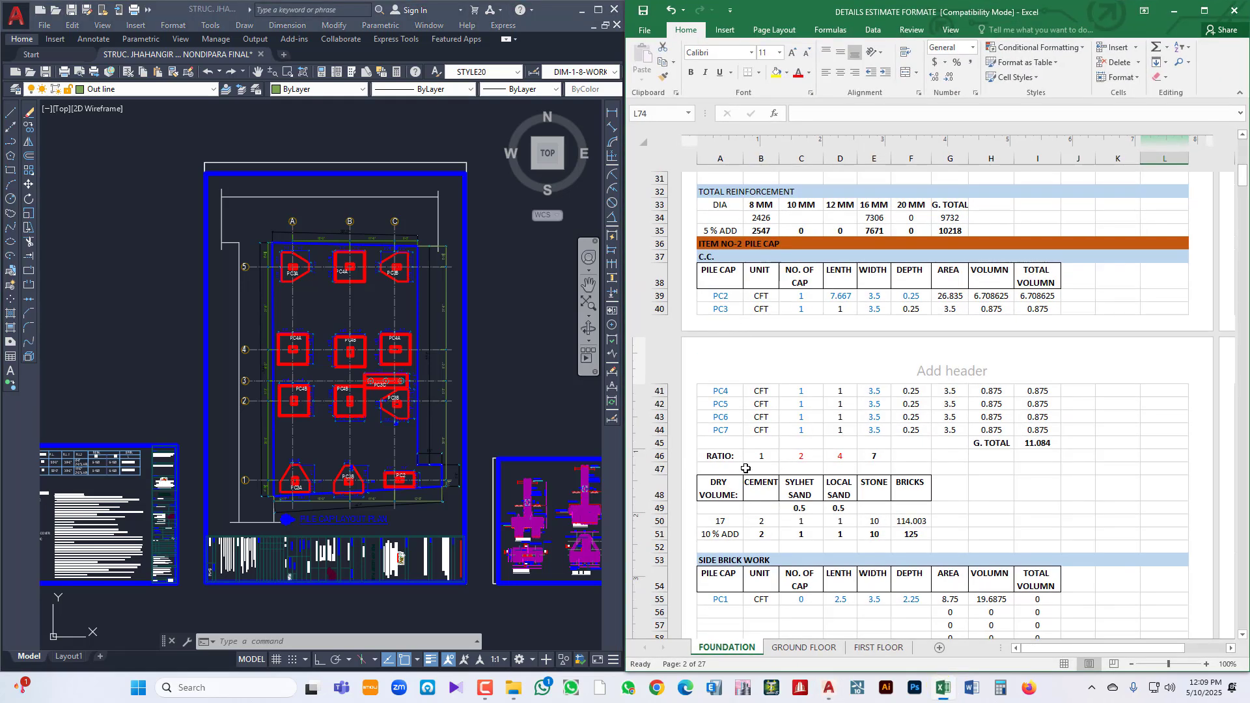
click(470, 347)
scroll(335, 305, up, 5)
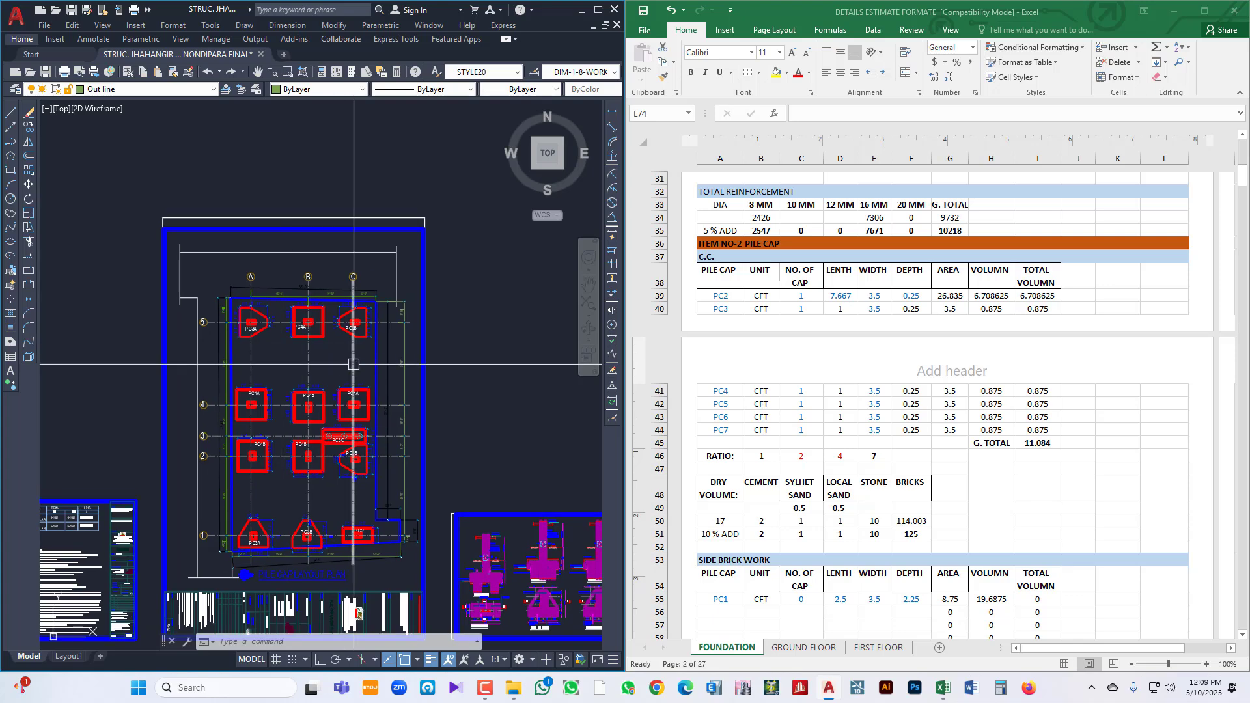
drag(345, 368, 349, 313)
drag(449, 405, 416, 297)
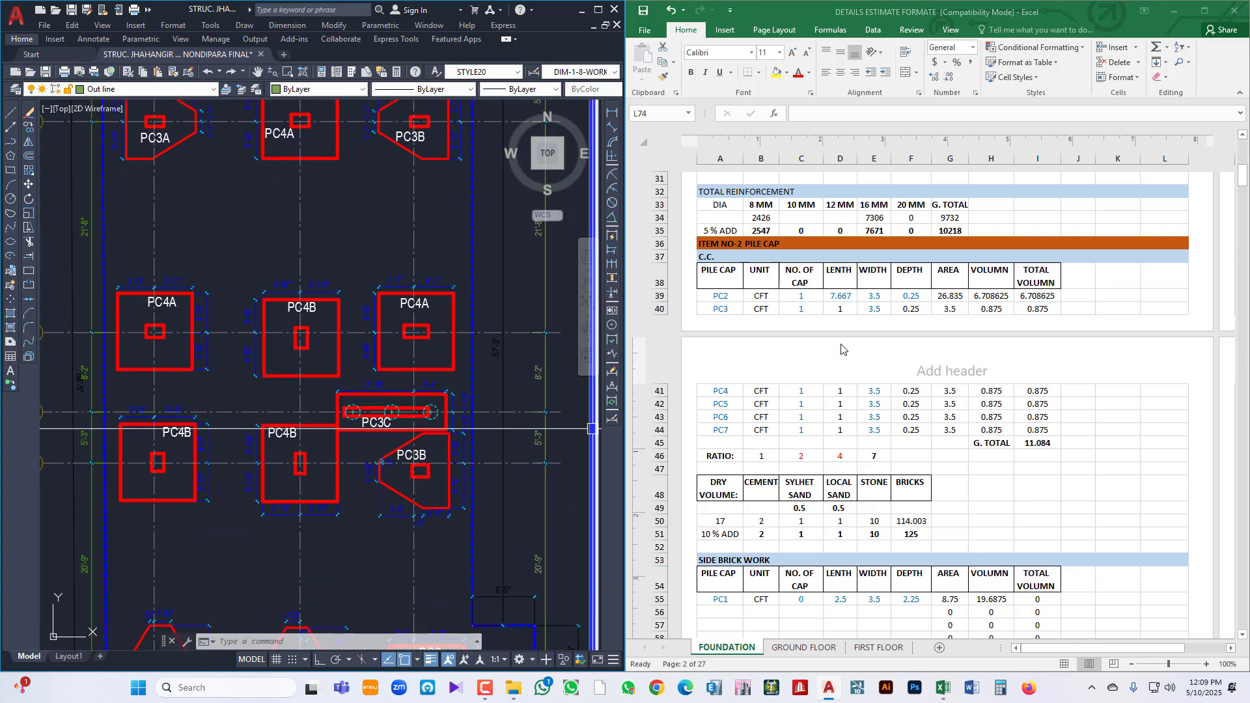
- Examine the pile cap layout plan, identifying each cap type and its position on the grid
click(801, 296)
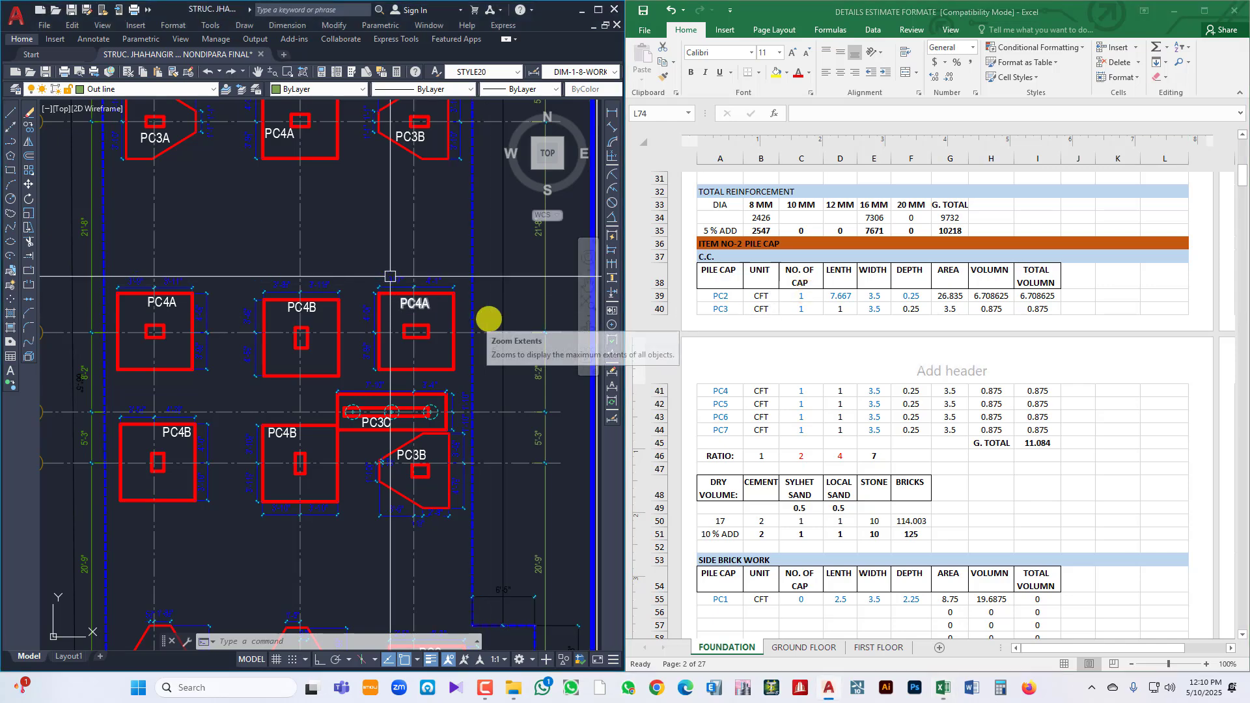
scroll(386, 337, down, 4)
scroll(417, 411, up, 6)
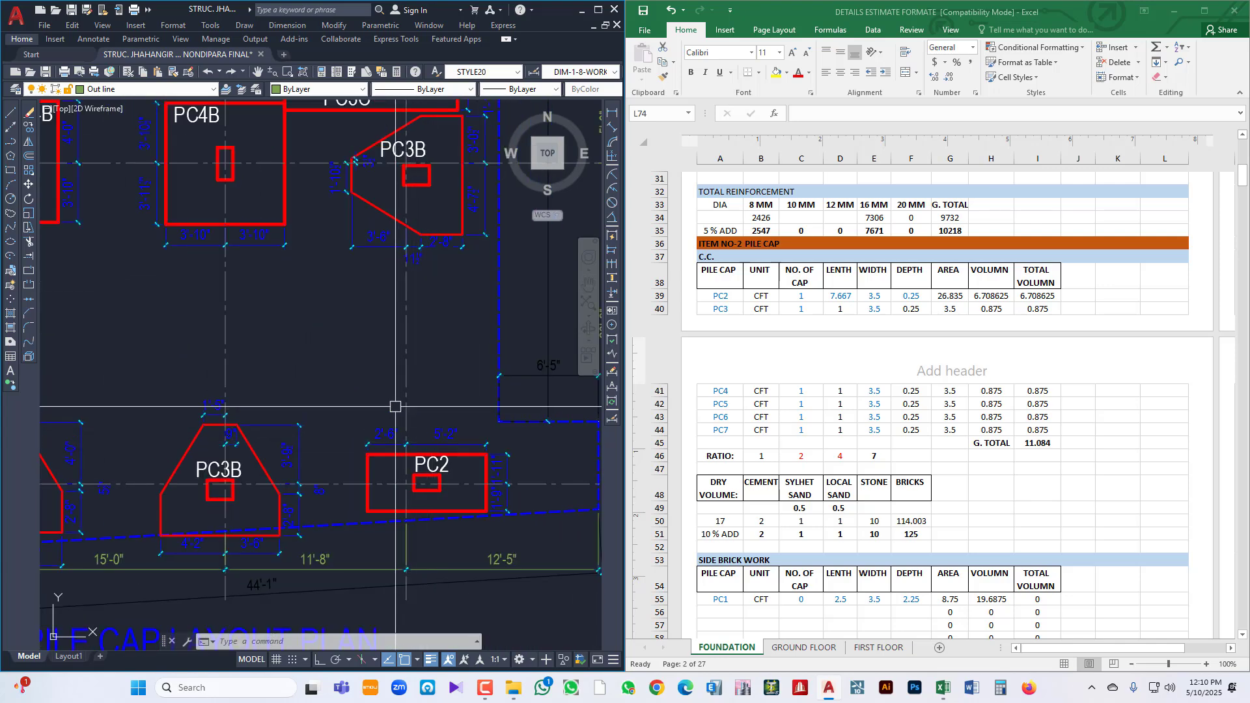
scroll(432, 447, down, 4)
scroll(446, 476, up, 3)
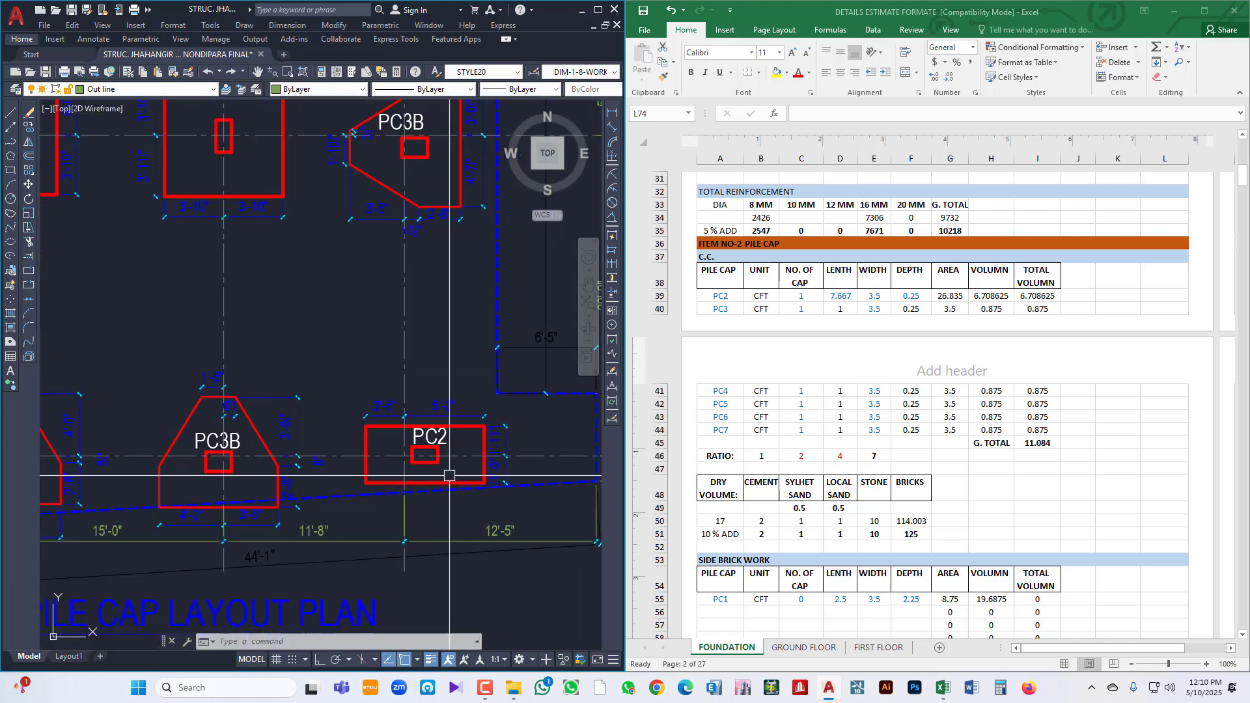
drag(448, 451, 469, 456)
scroll(469, 456, down, 4)
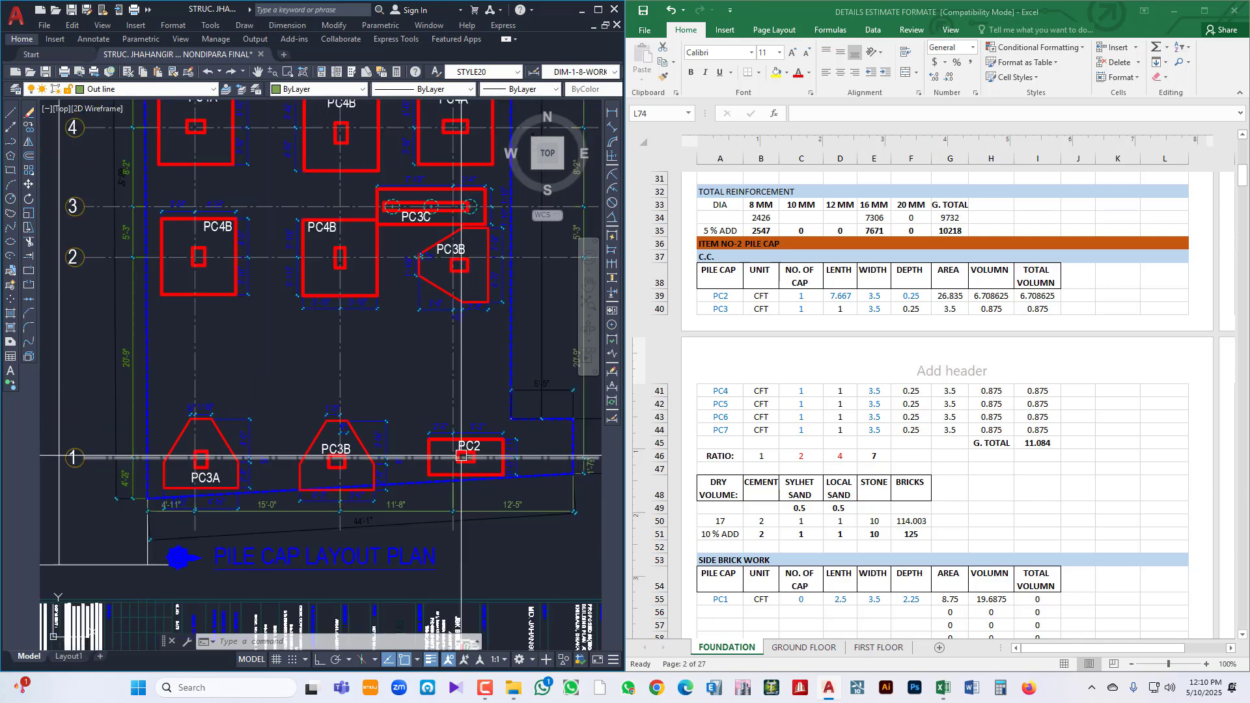
drag(391, 424, 397, 477)
scroll(442, 399, up, 2)
scroll(457, 362, down, 3)
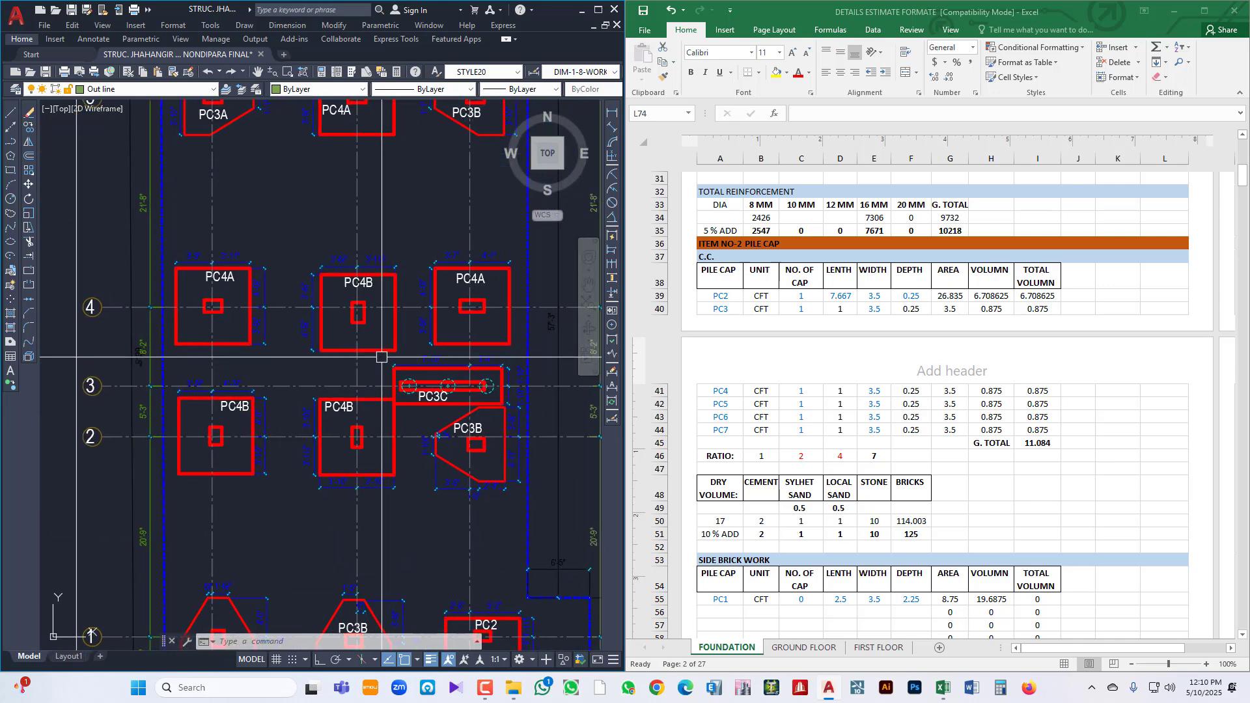
scroll(420, 502, up, 3)
drag(371, 401, 393, 558)
drag(404, 361, 337, 383)
scroll(416, 433, up, 2)
scroll(414, 433, down, 5)
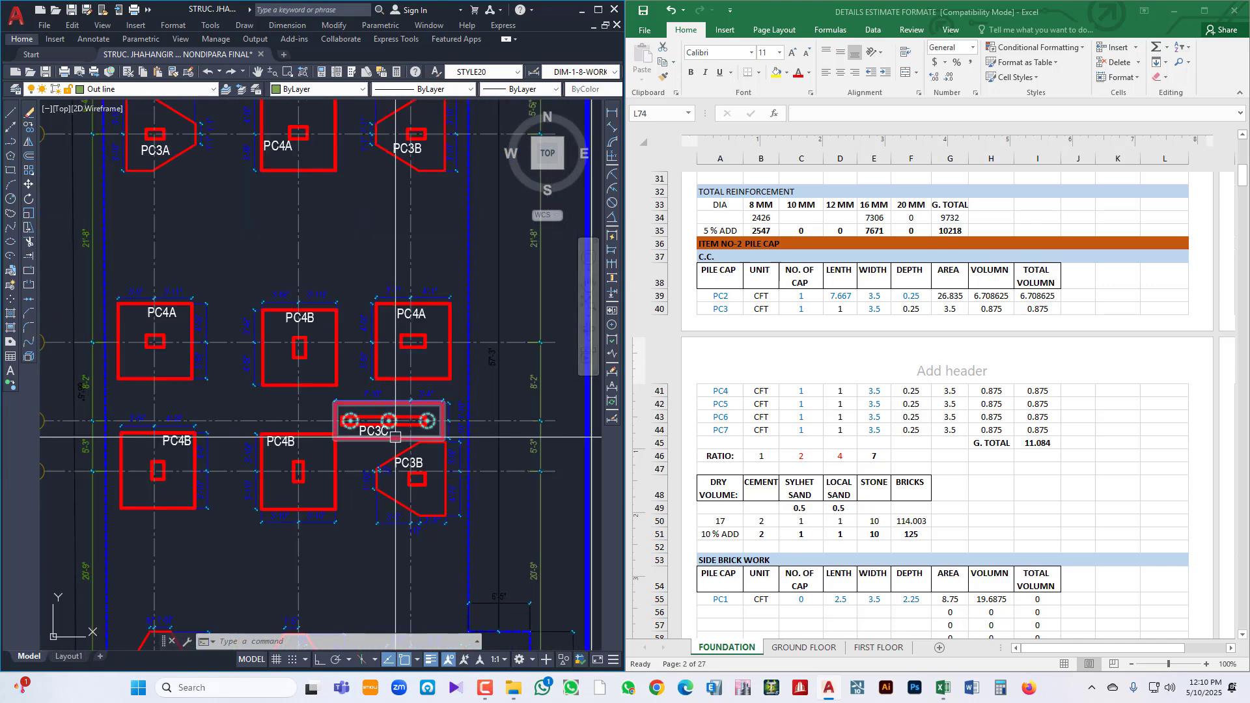
drag(381, 362, 353, 332)
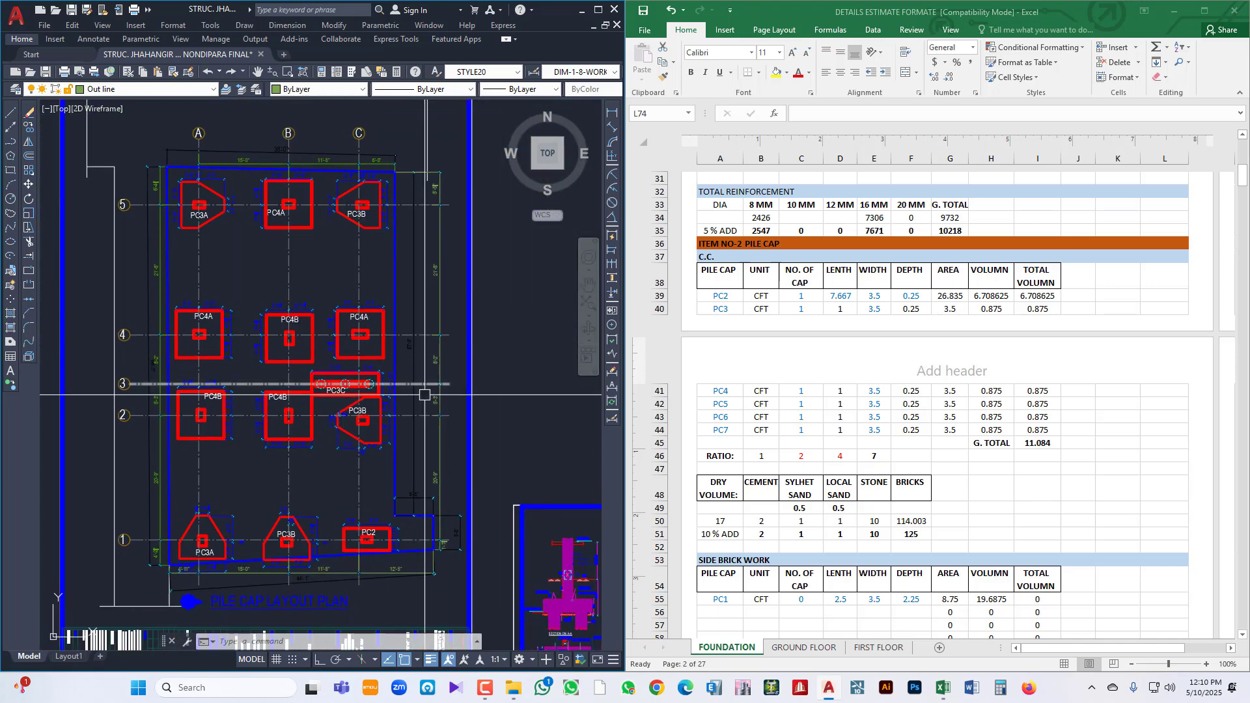
drag(441, 465, 399, 436)
drag(373, 482, 343, 408)
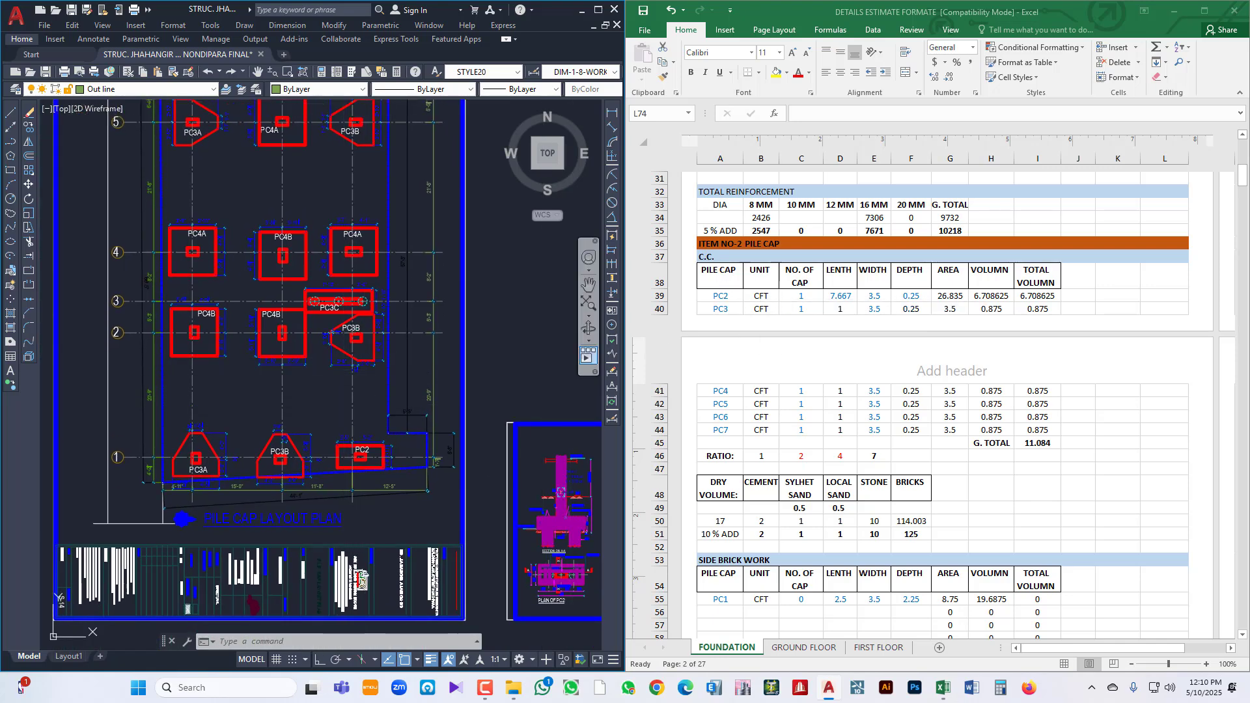
- Inspect Section A-A in the PC2 pile cap detail
drag(459, 468, 322, 403)
scroll(381, 453, up, 4)
scroll(372, 405, up, 4)
mouse_move(370, 371)
mouse_down()
mouse_move(310, 388)
mouse_move(397, 399)
mouse_up()
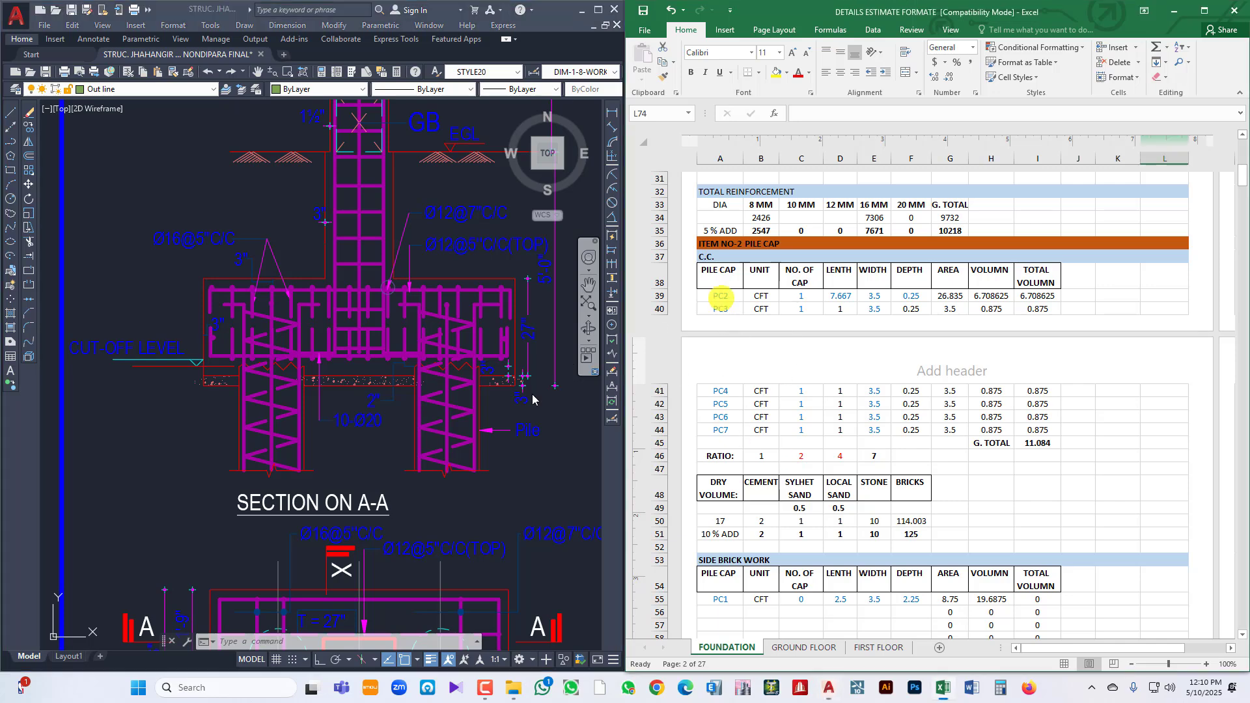
- Check the number of PC2 caps in the layout plan against the PC2 row of the C.C. table
scroll(425, 424, down, 10)
scroll(204, 380, up, 4)
scroll(399, 377, up, 4)
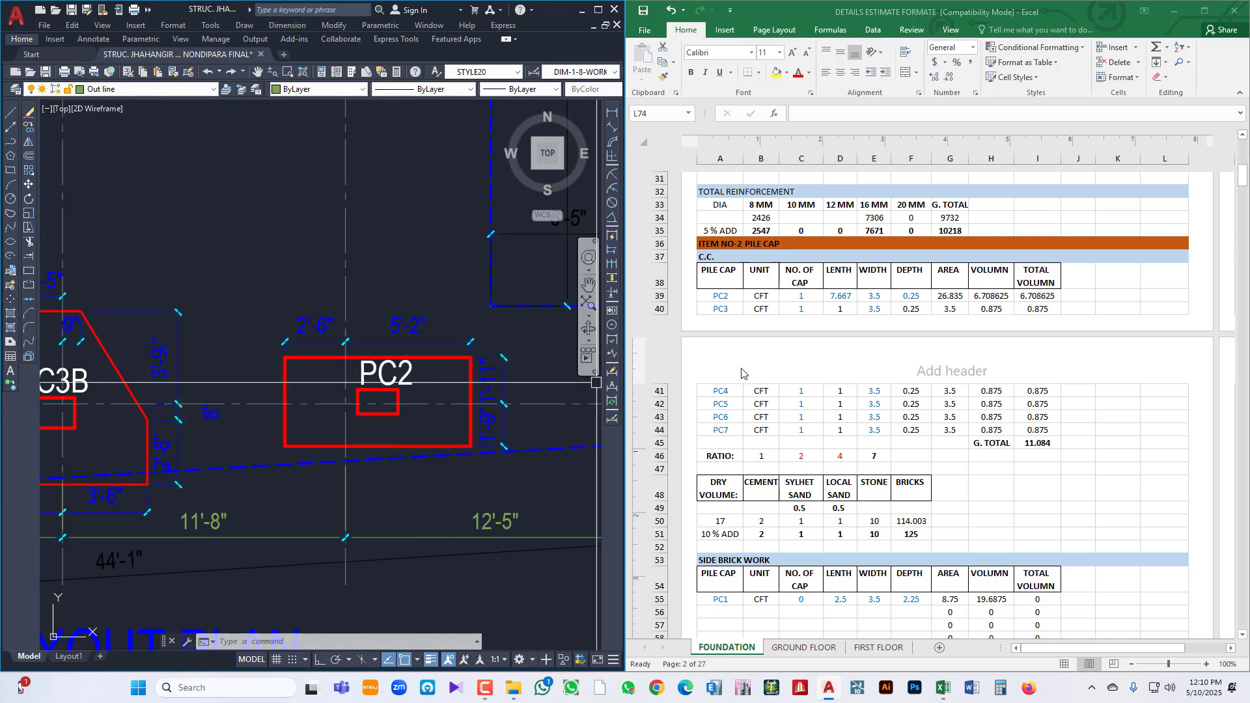
click(719, 295)
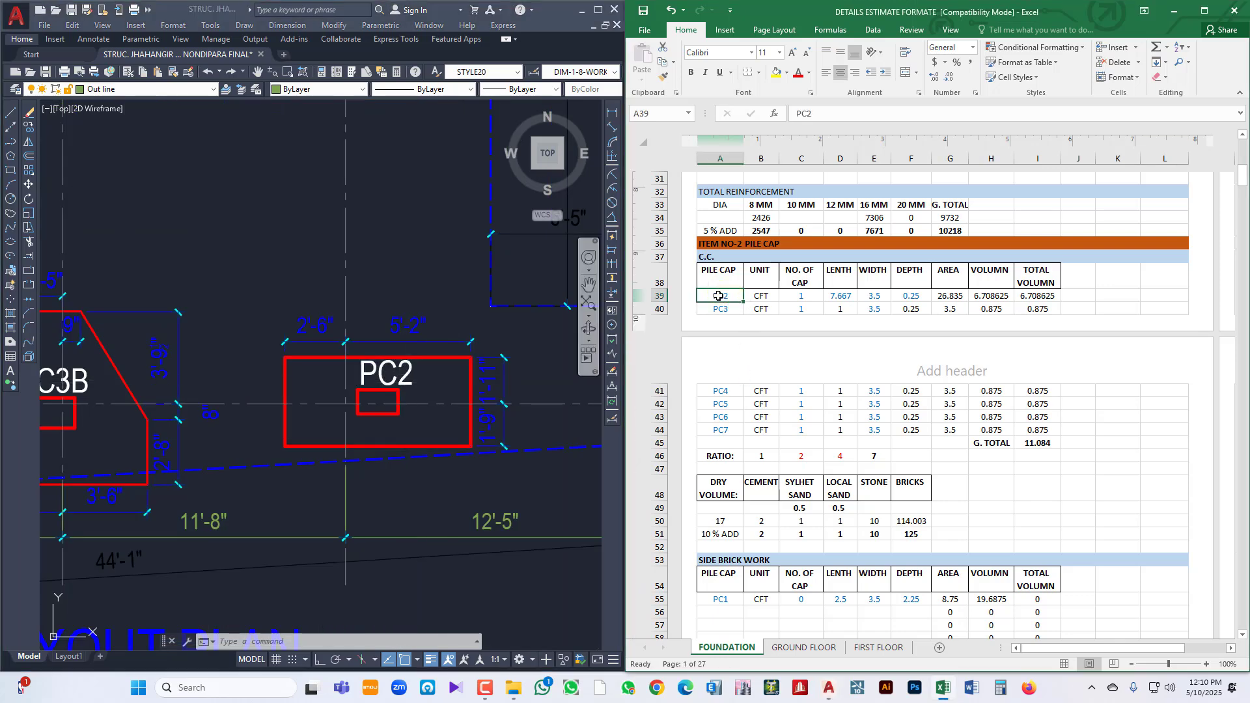
scroll(438, 405, down, 6)
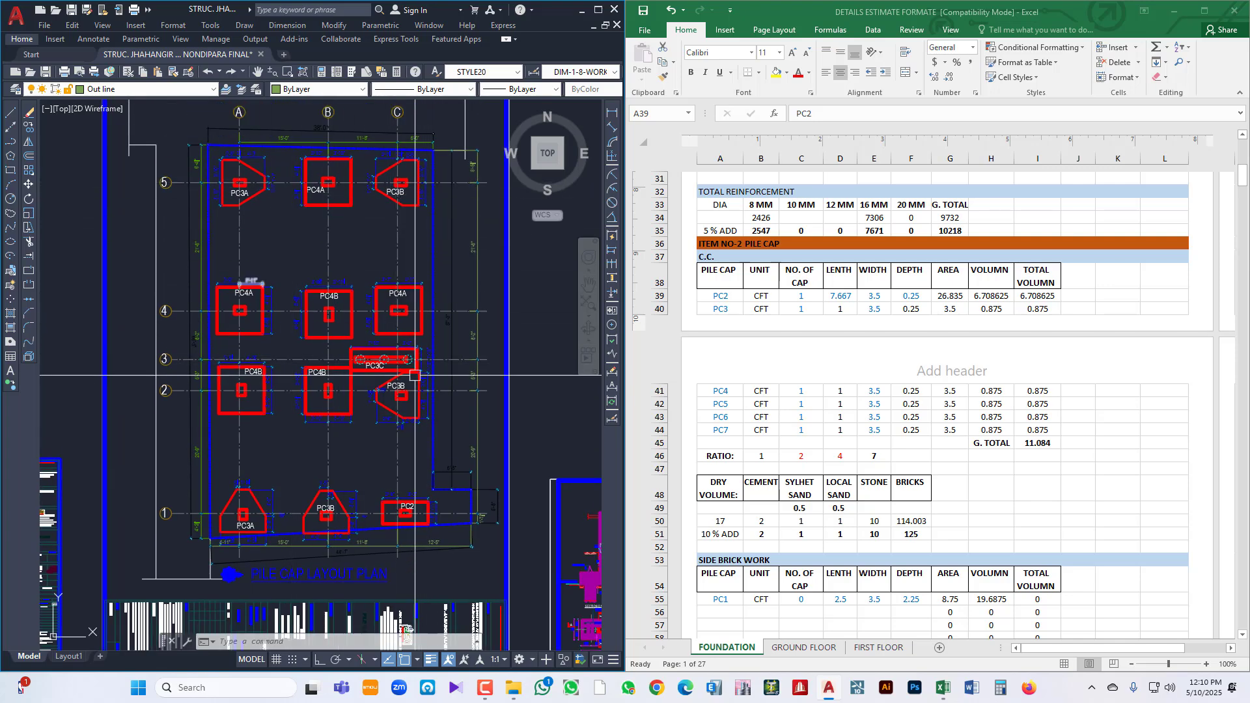
scroll(422, 562, up, 5)
click(807, 299)
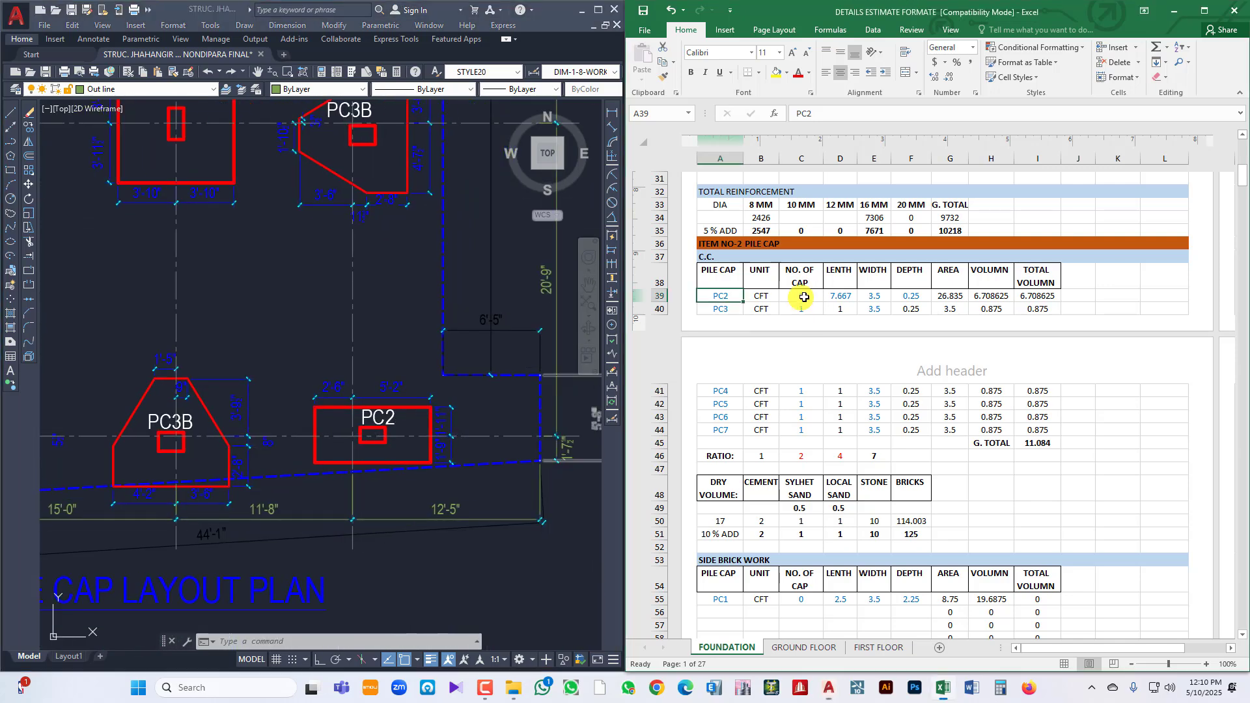
- Enter the PC2 length from the Plan of PC2 as 7.667 in the C.C. table
scroll(491, 471, down, 4)
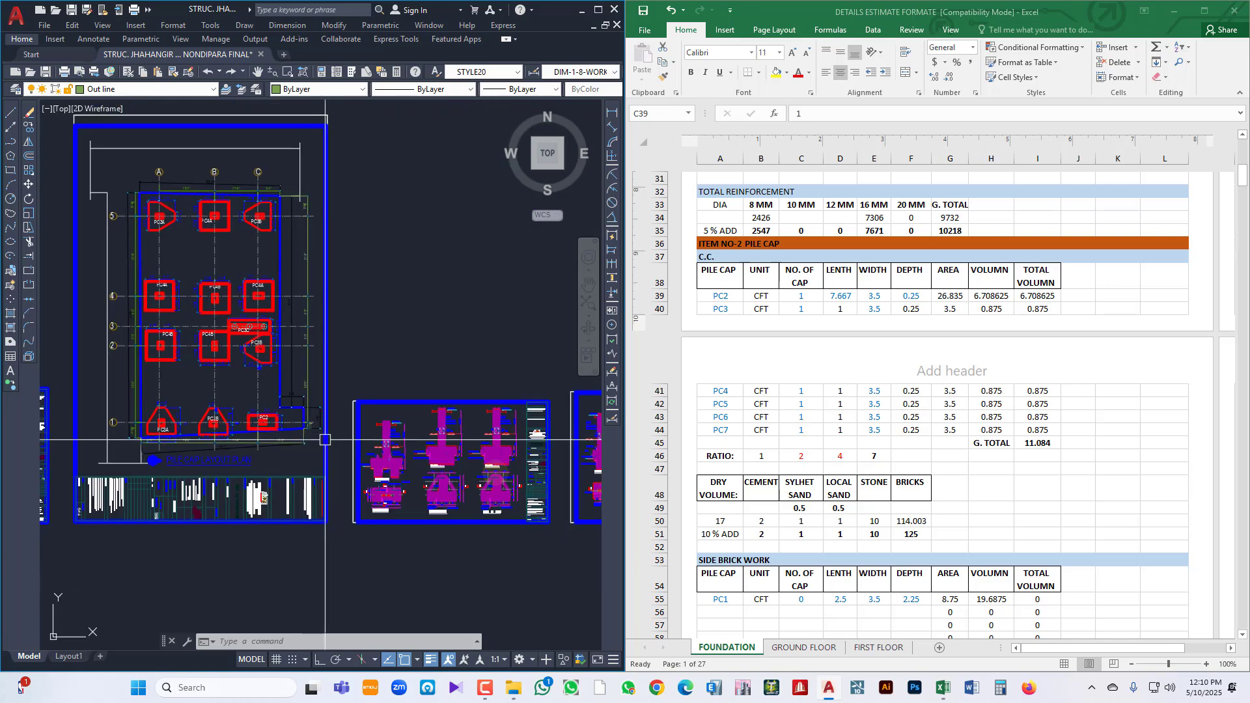
scroll(436, 518, up, 7)
drag(438, 518, 392, 529)
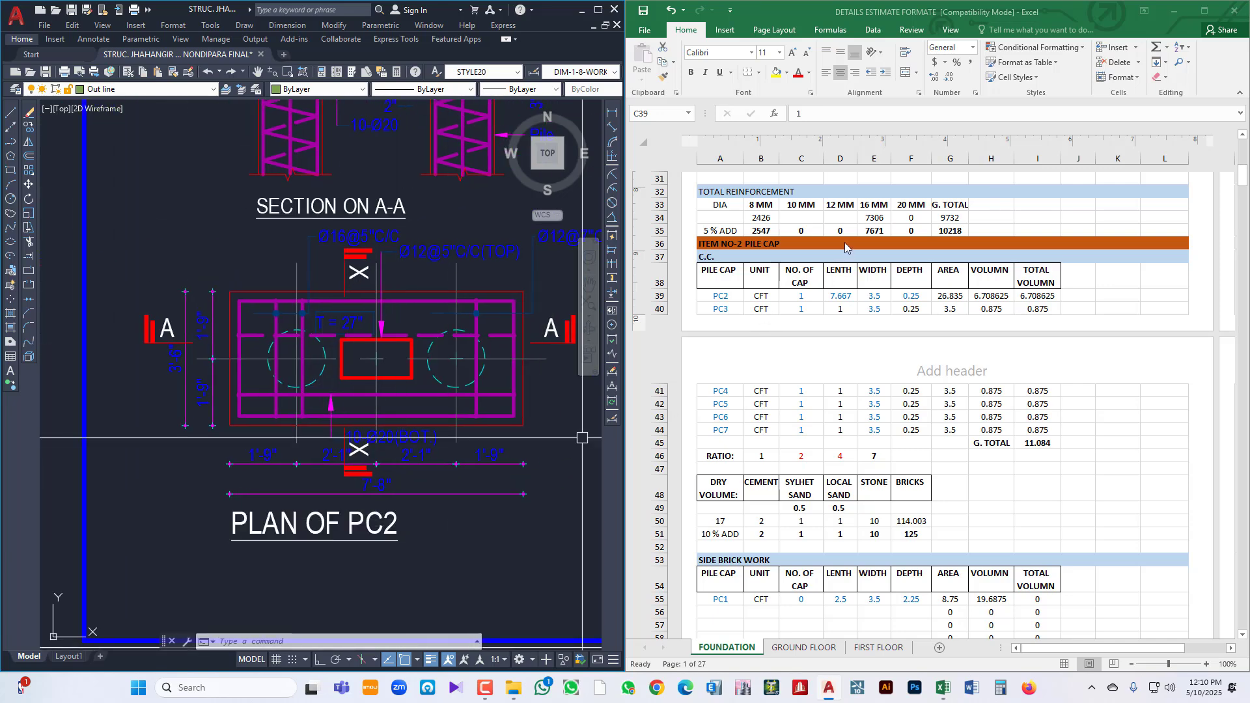
click(800, 296)
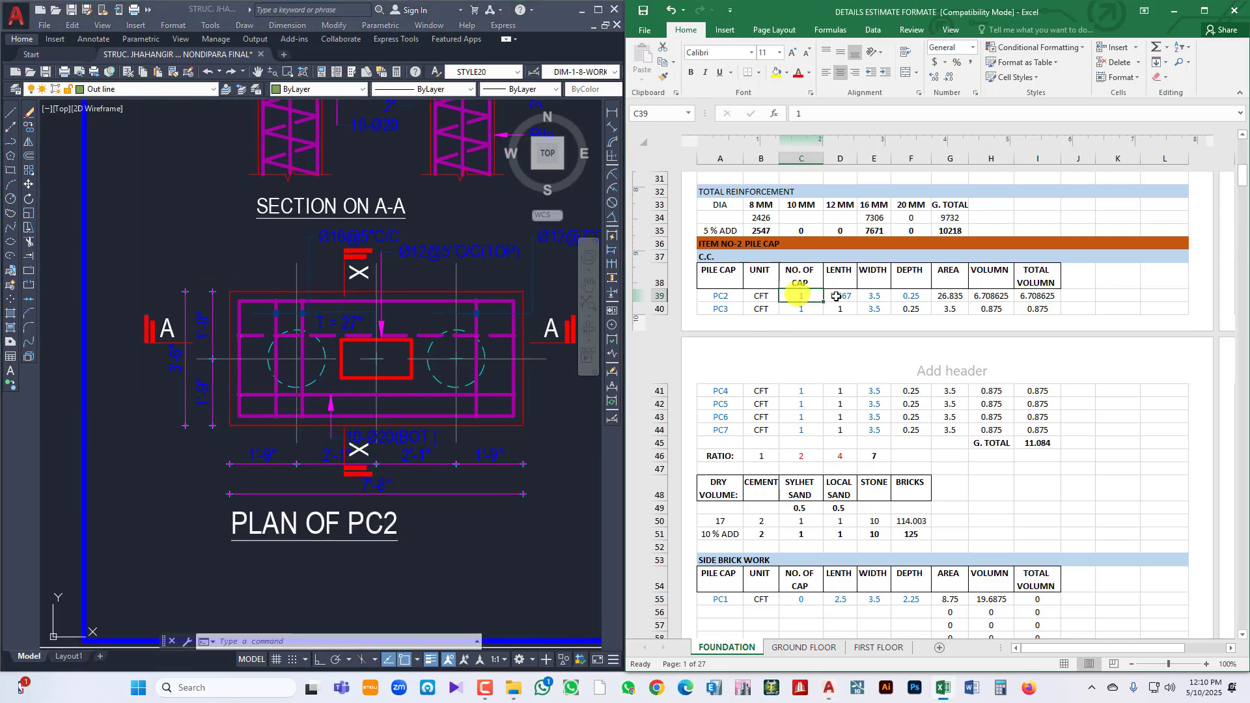
click(838, 296)
text(7)
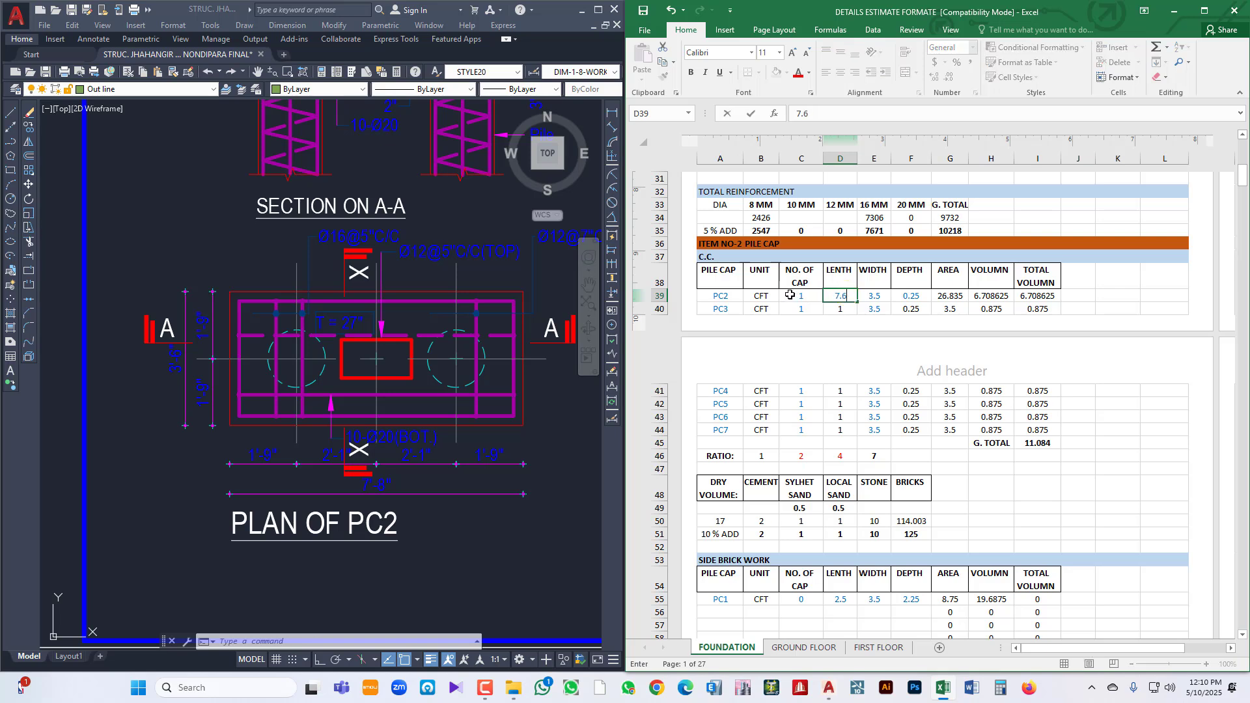
key(Tab)
key(Tab)
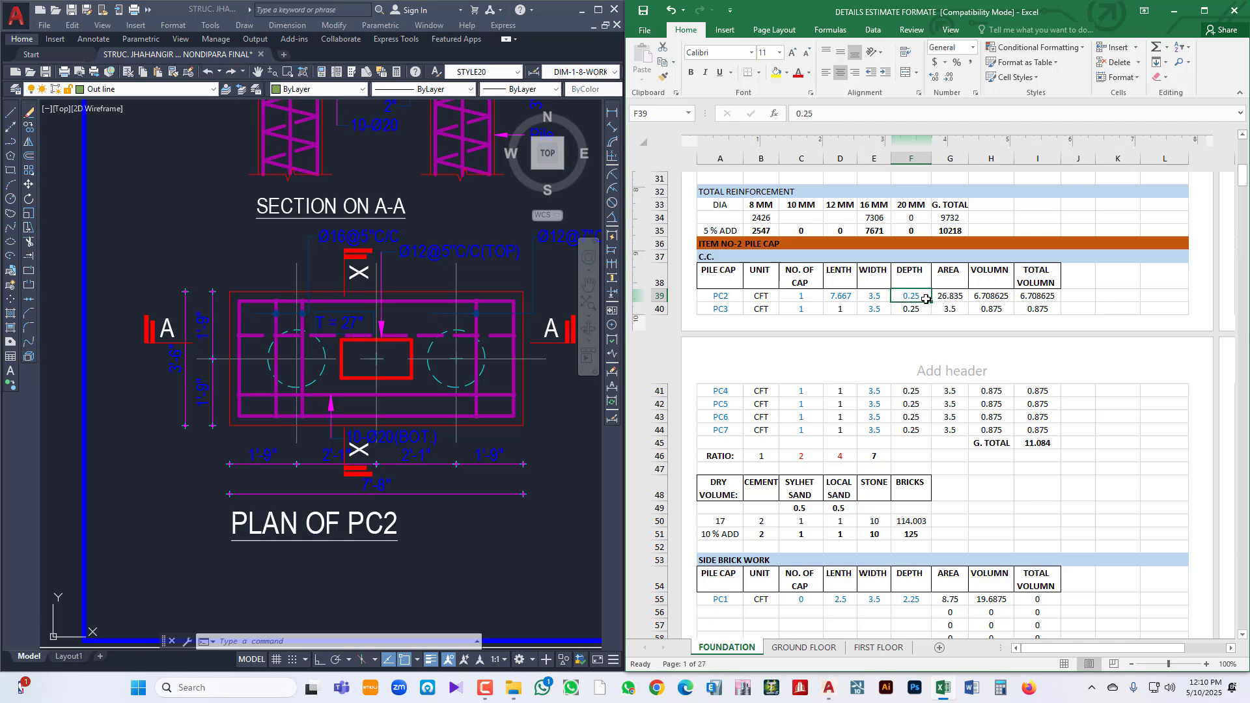
- Check the concrete bed under the PC2 cap in Section A-A for the C.C. depth
click(468, 293)
drag(456, 221, 433, 383)
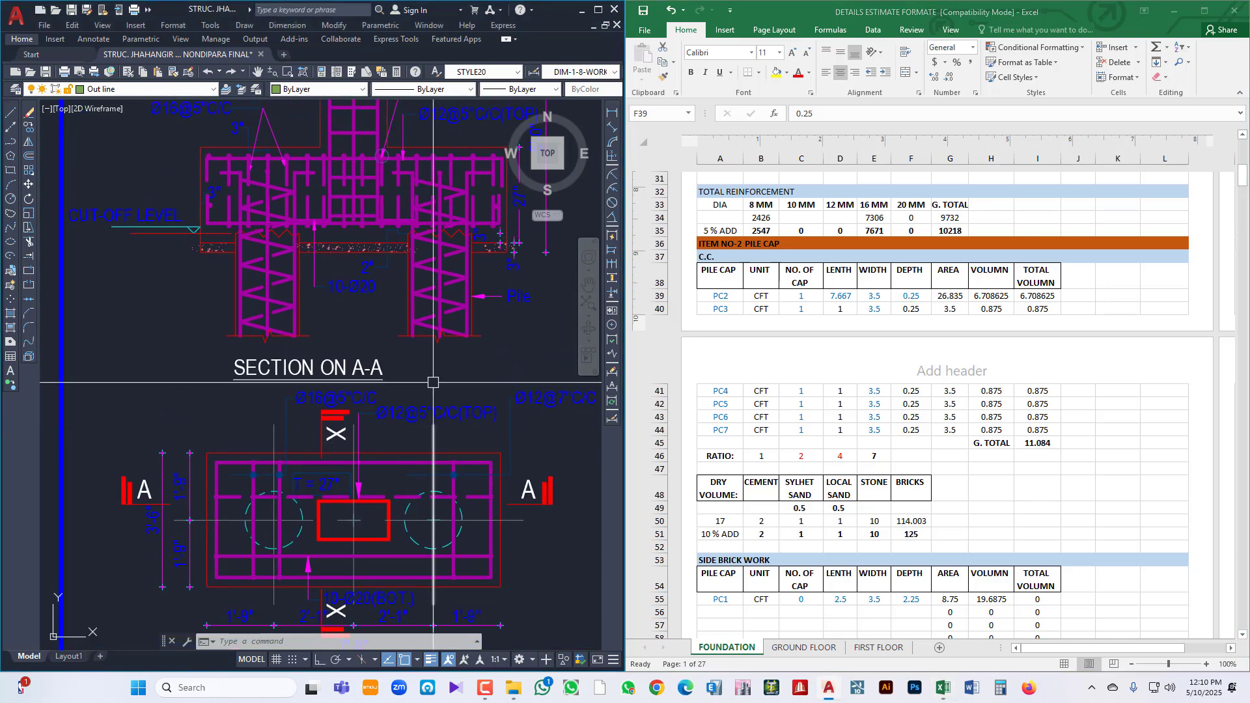
drag(391, 271, 391, 338)
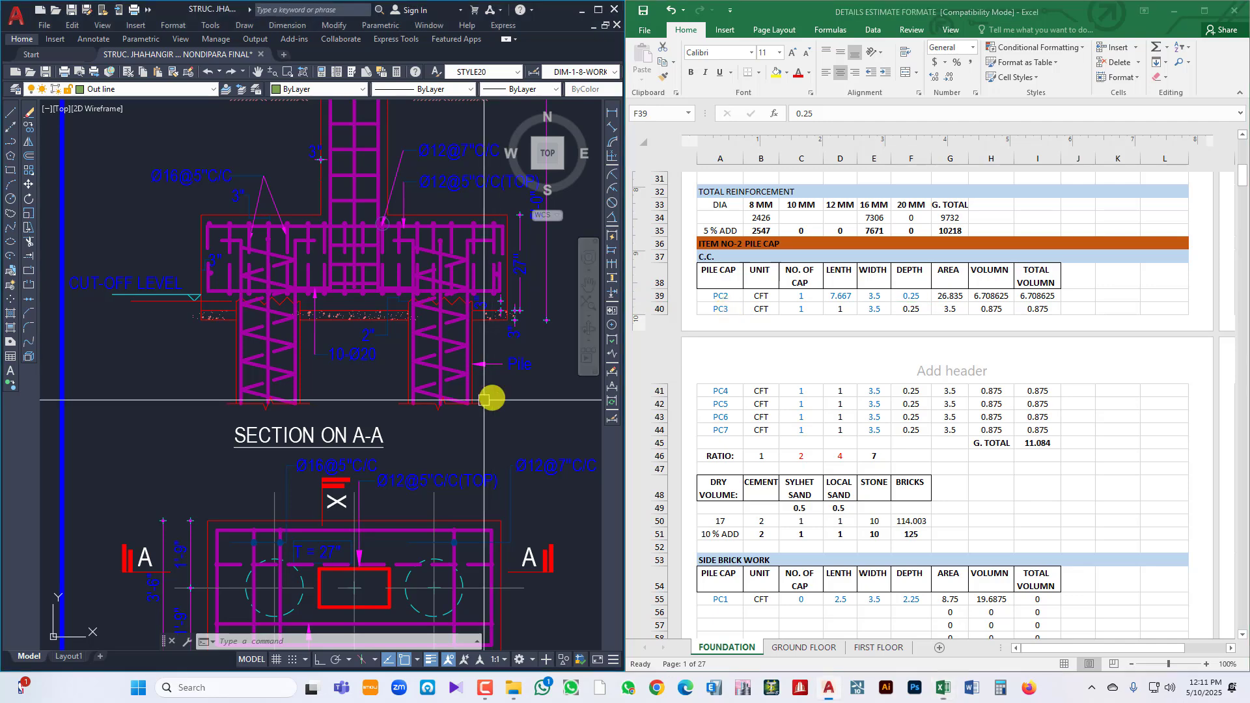
- Rename the PC3 entry in the C.C. table to PC3A, matching the cap label in the layout plan
scroll(489, 397, down, 5)
mouse_move(236, 362)
mouse_down()
mouse_move(419, 399)
mouse_move(511, 435)
mouse_up()
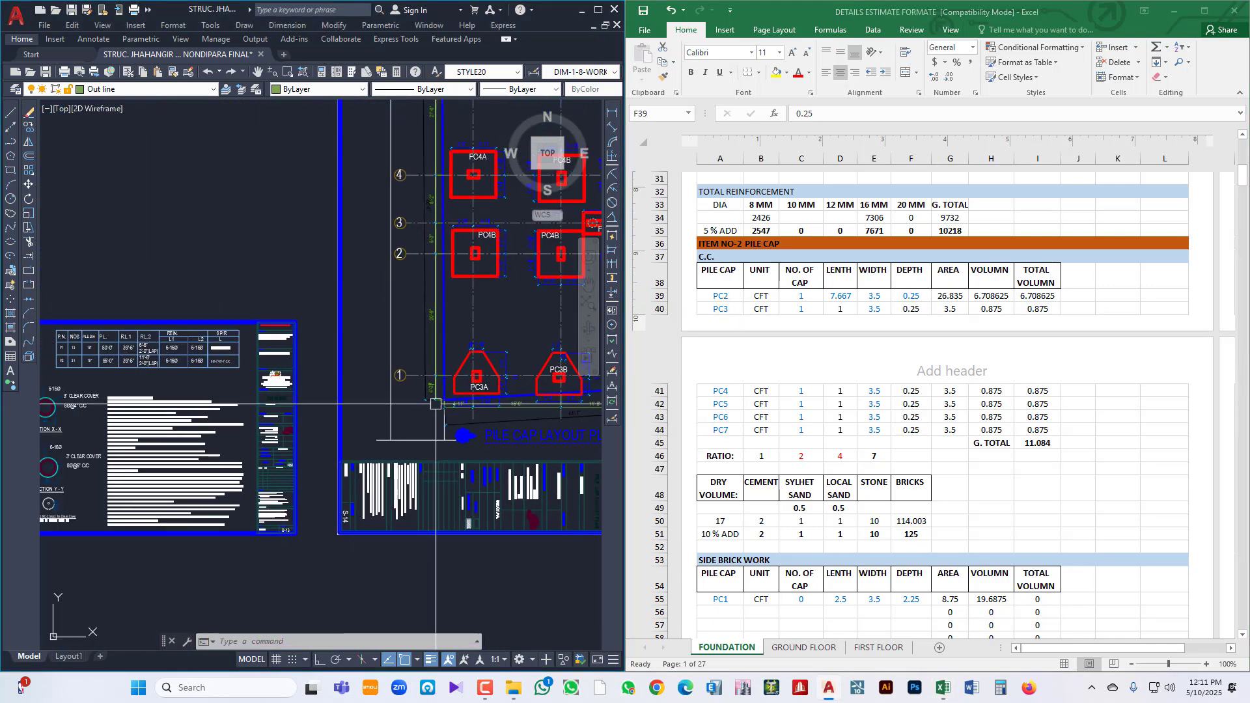
drag(438, 376, 309, 416)
scroll(431, 413, up, 5)
scroll(380, 426, down, 5)
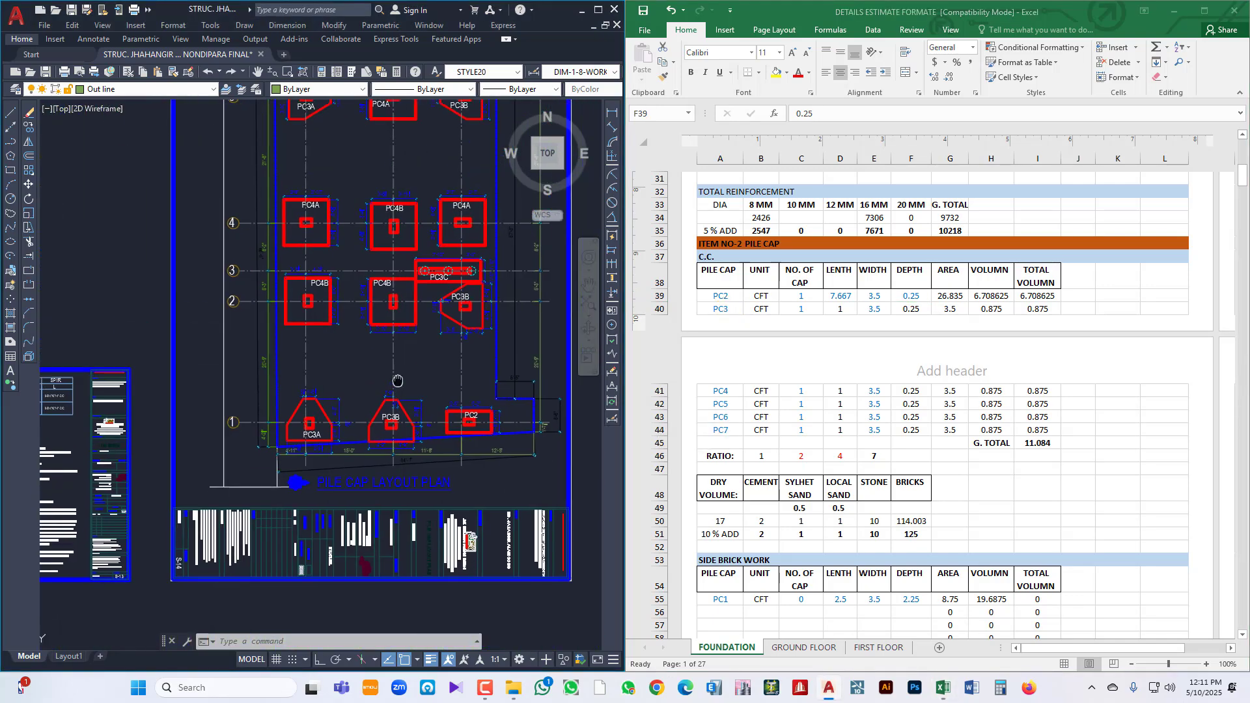
drag(422, 288, 407, 357)
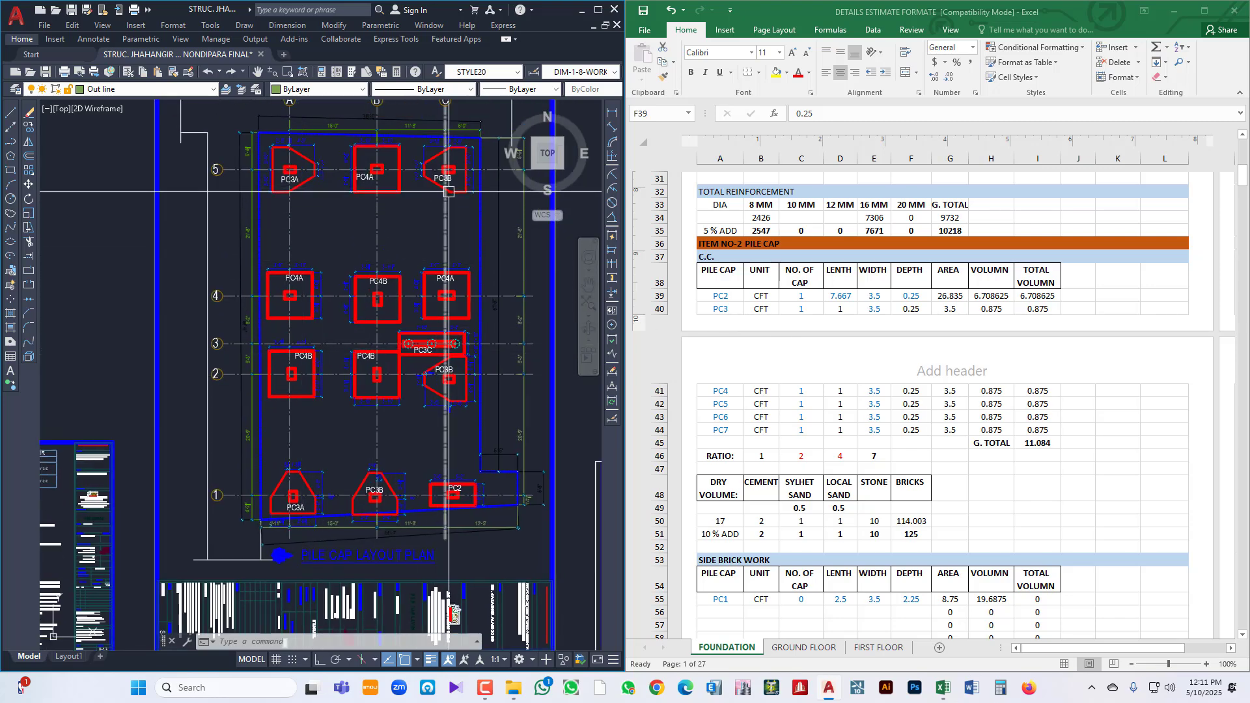
double_click(731, 309)
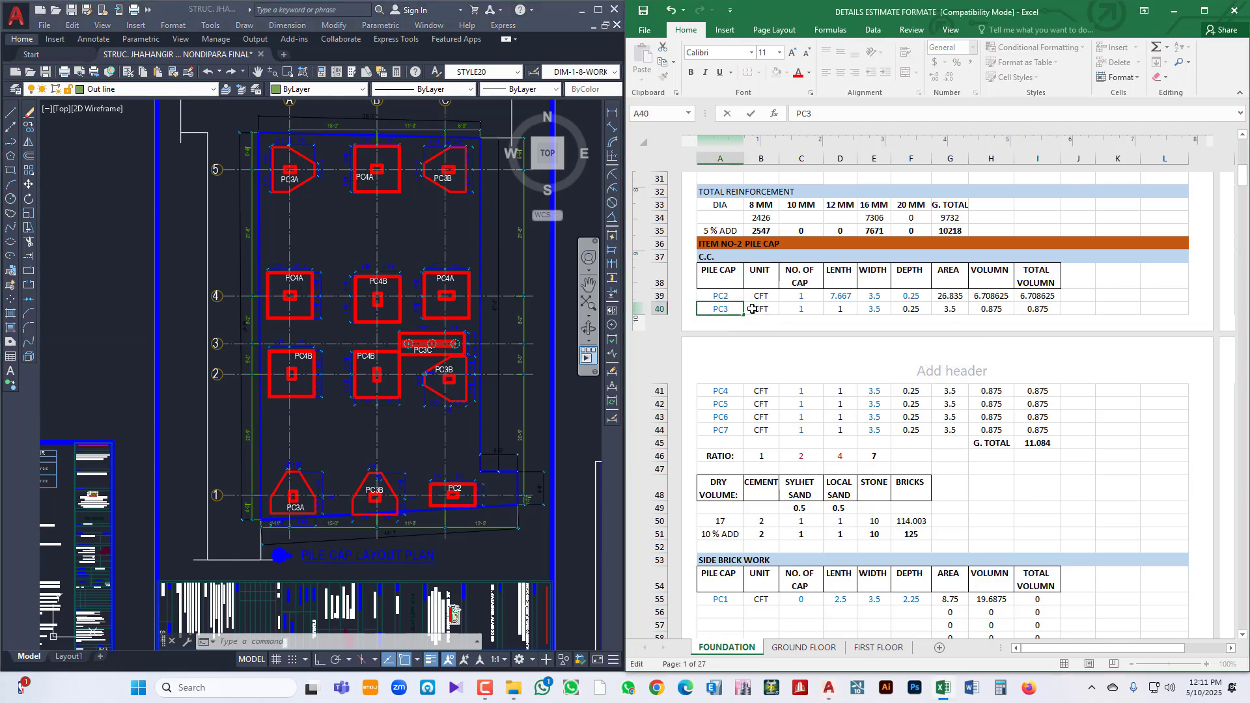
click(802, 309)
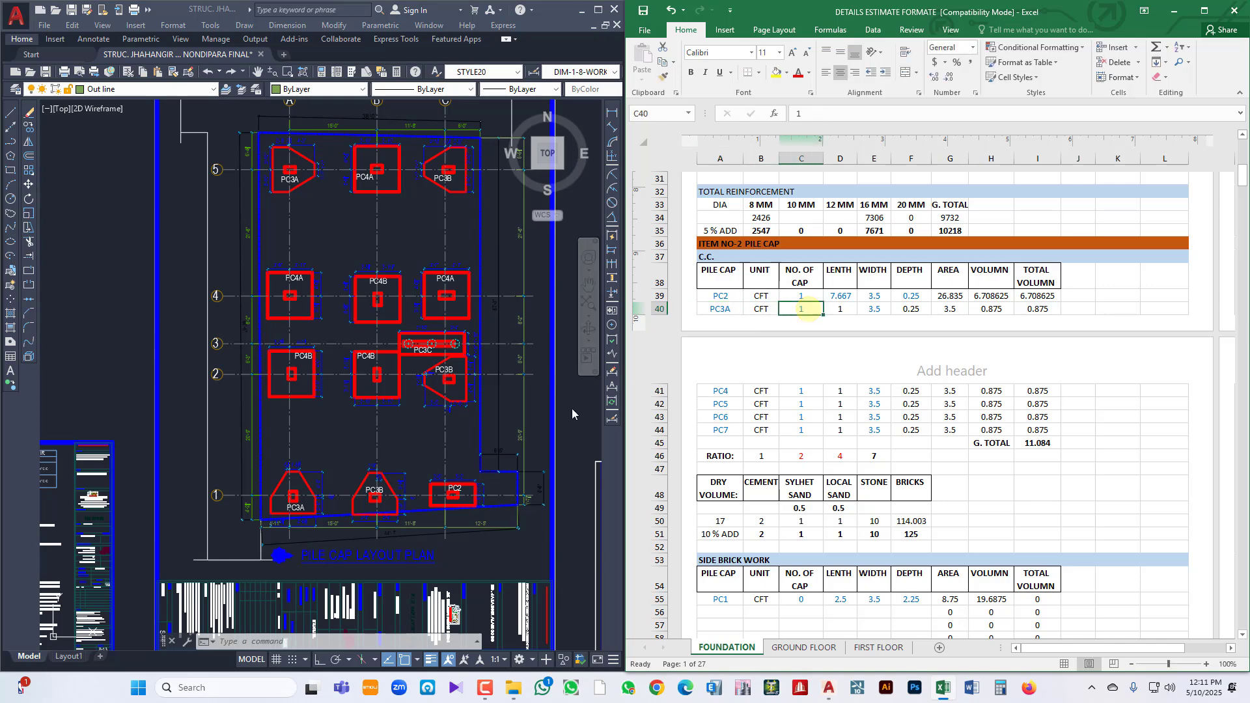
- Count the PC3A caps in the pile cap layout plan and enter 2 as the PC3A number of caps in the C.C. table
click(525, 517)
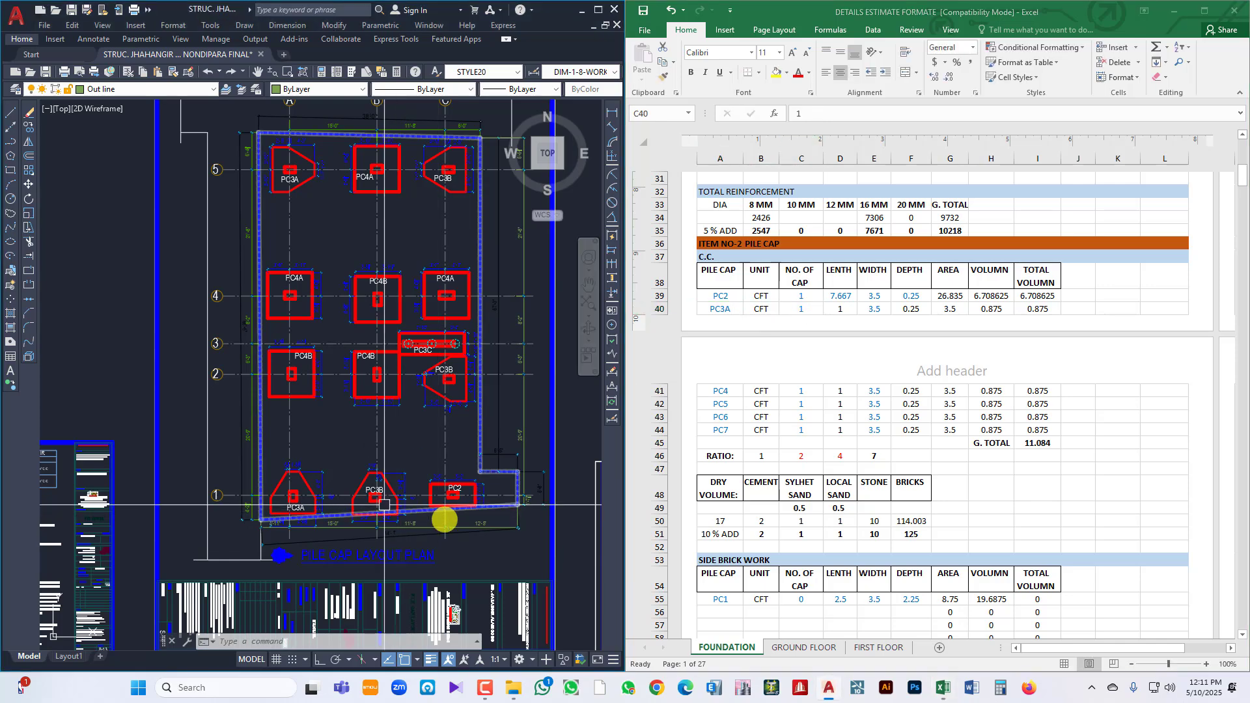
scroll(372, 412, up, 2)
drag(330, 310, 321, 380)
drag(404, 368, 377, 371)
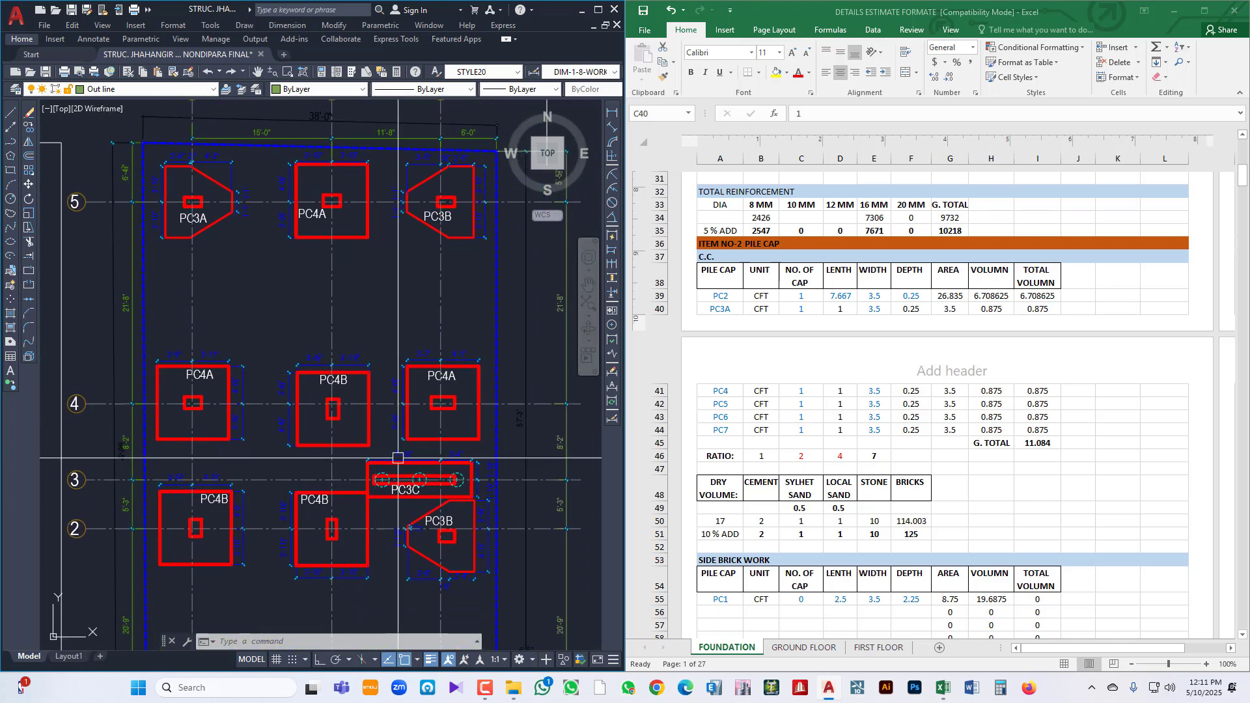
drag(413, 532, 406, 346)
drag(334, 303, 339, 380)
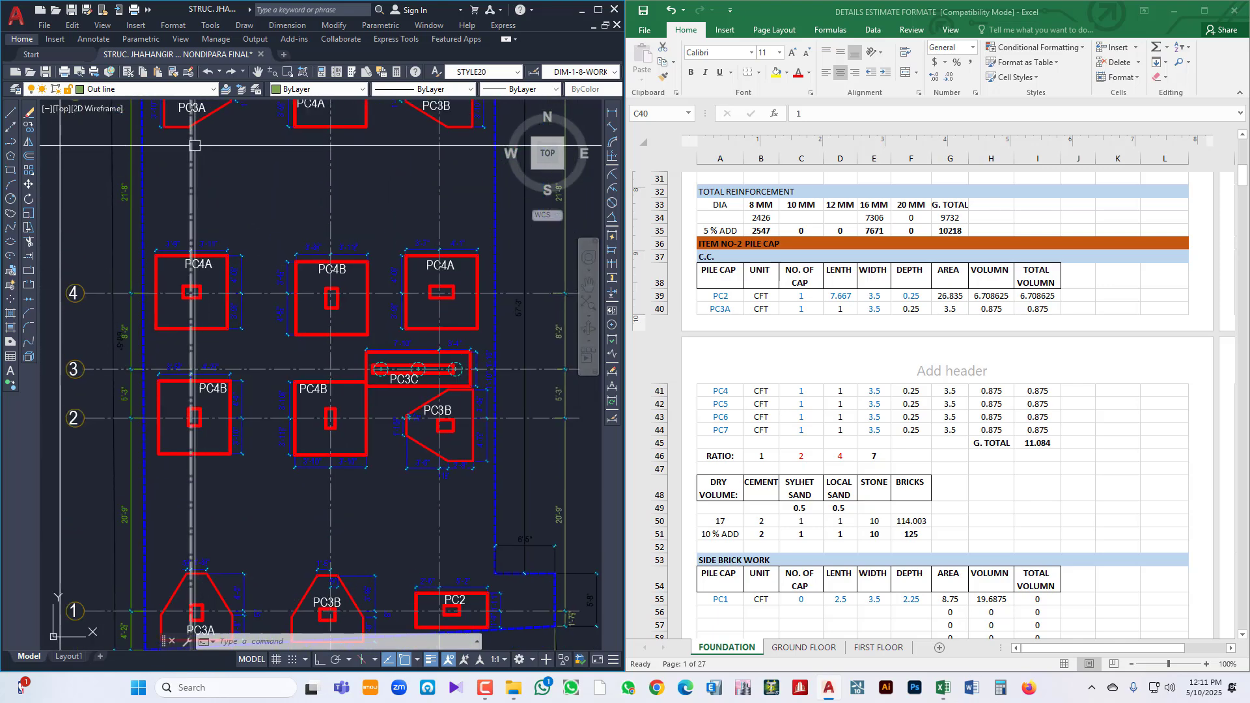
scroll(271, 446, down, 3)
scroll(248, 368, up, 4)
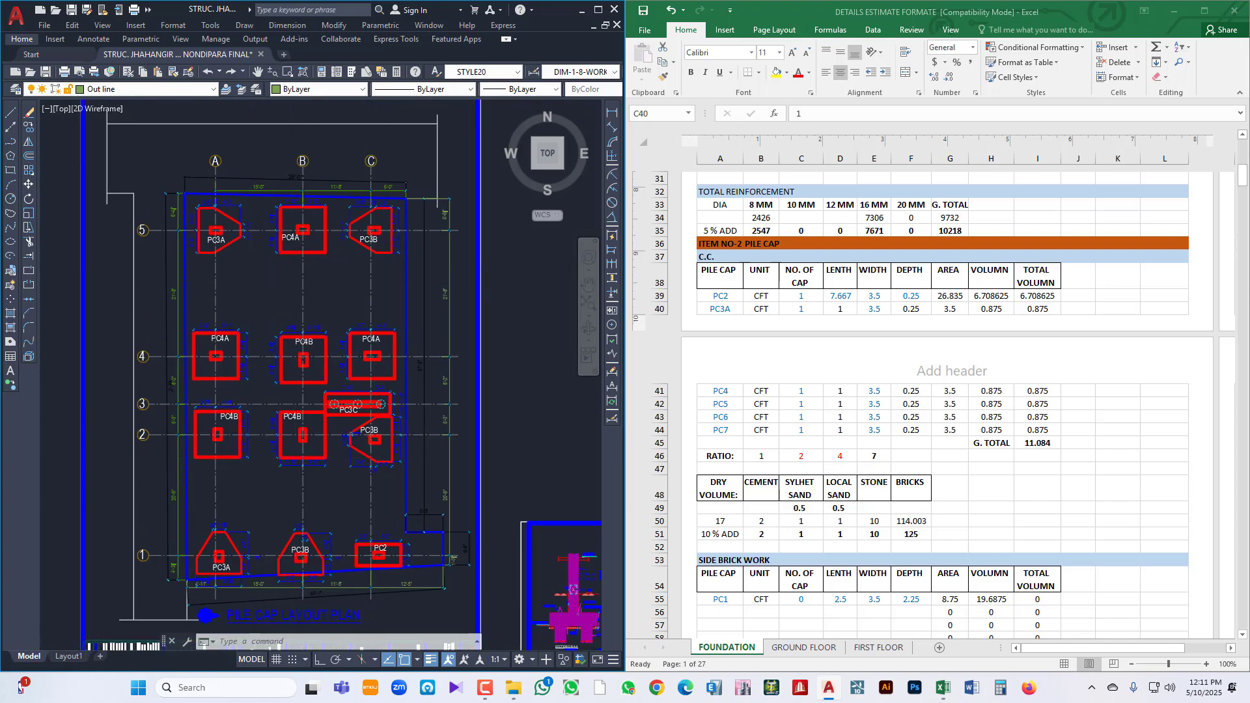
click(820, 307)
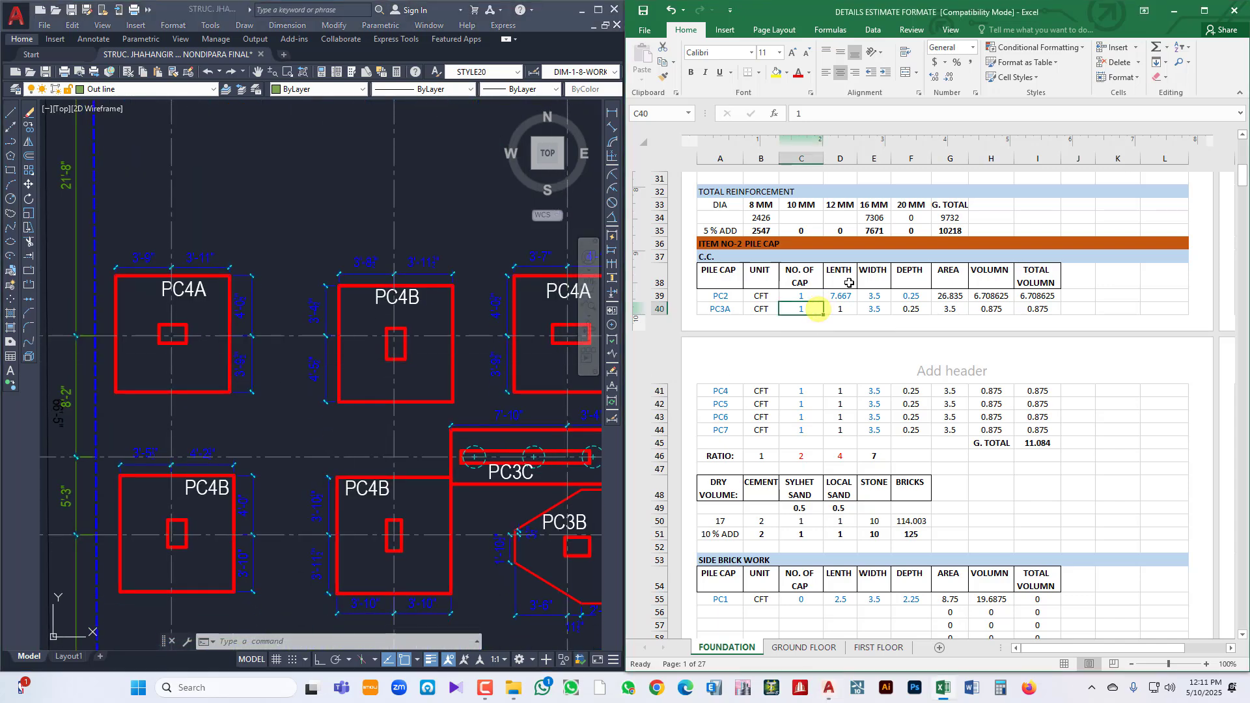
text(2)
key(Tab)
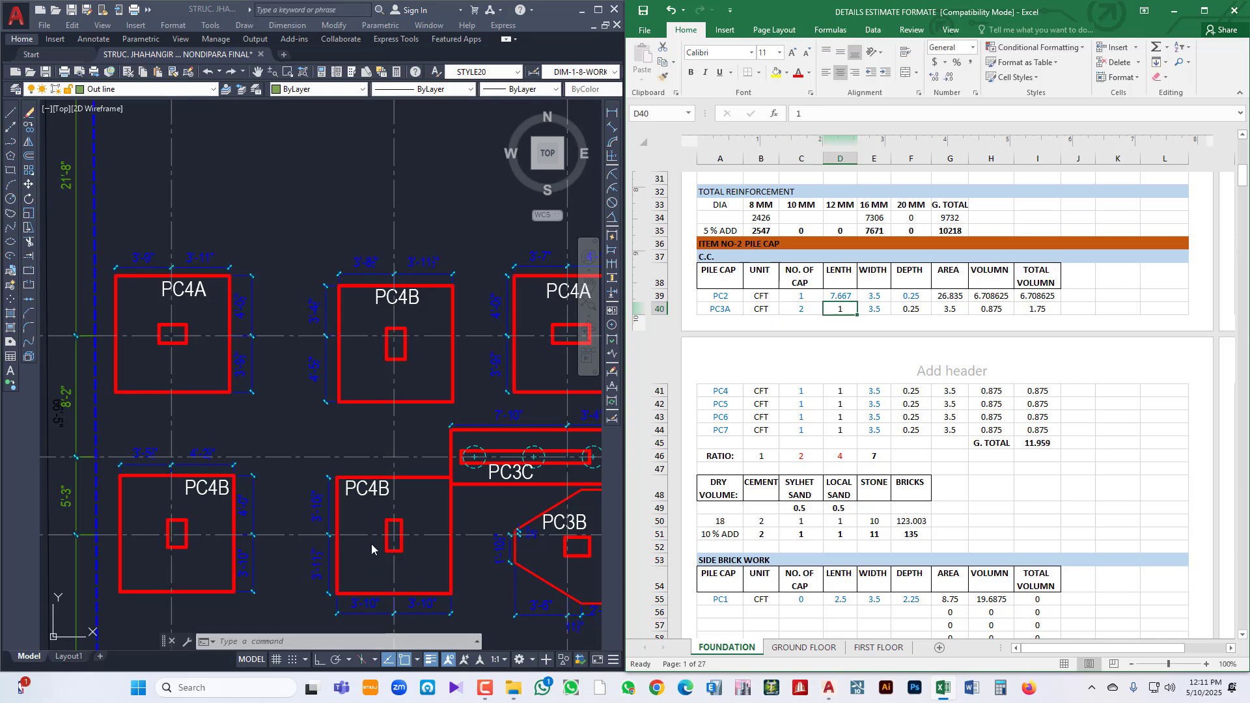
- List the properties of the PC3A cap outline at grid A-1 in the layout plan to read its area
scroll(372, 549, down, 5)
scroll(368, 521, up, 10)
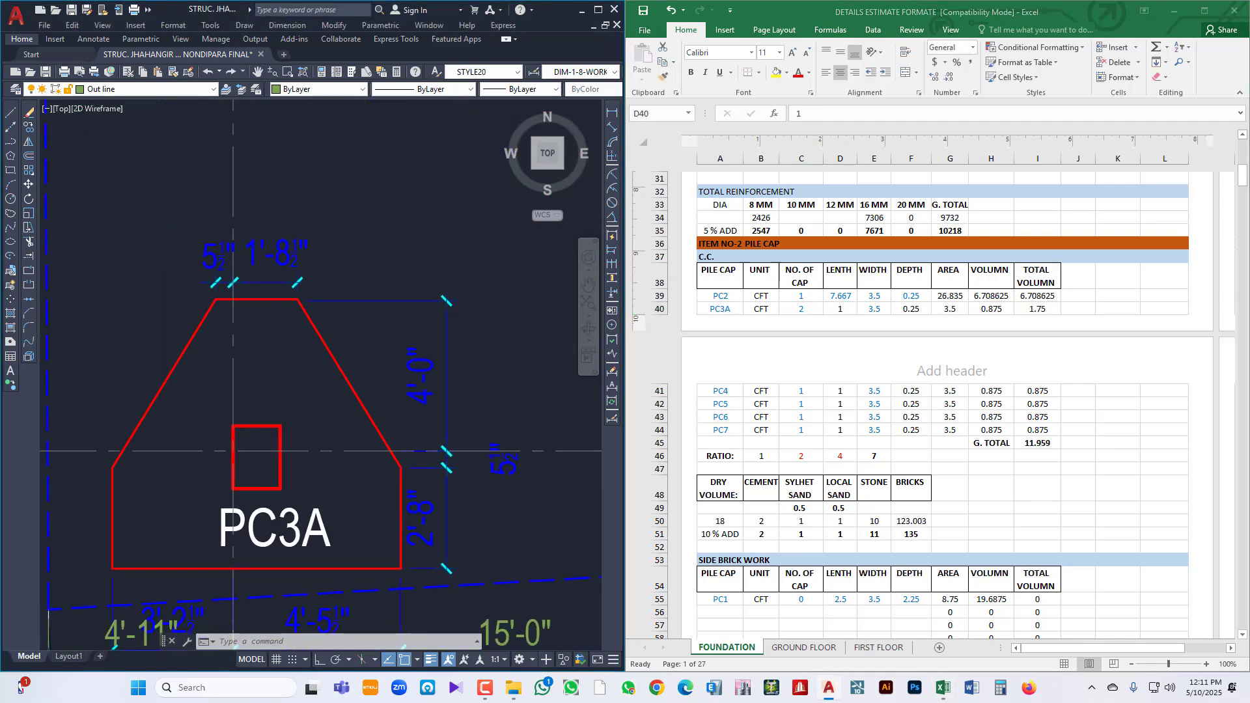
scroll(378, 458, down, 4)
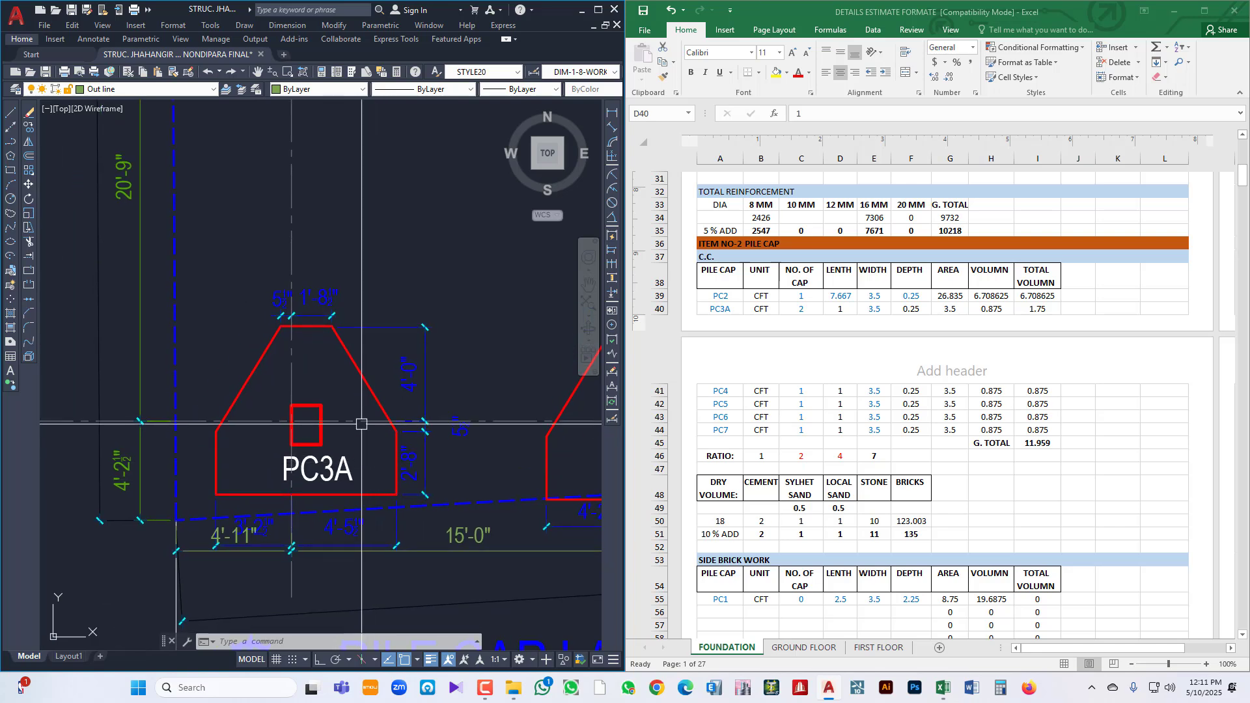
click(345, 356)
drag(460, 407, 447, 413)
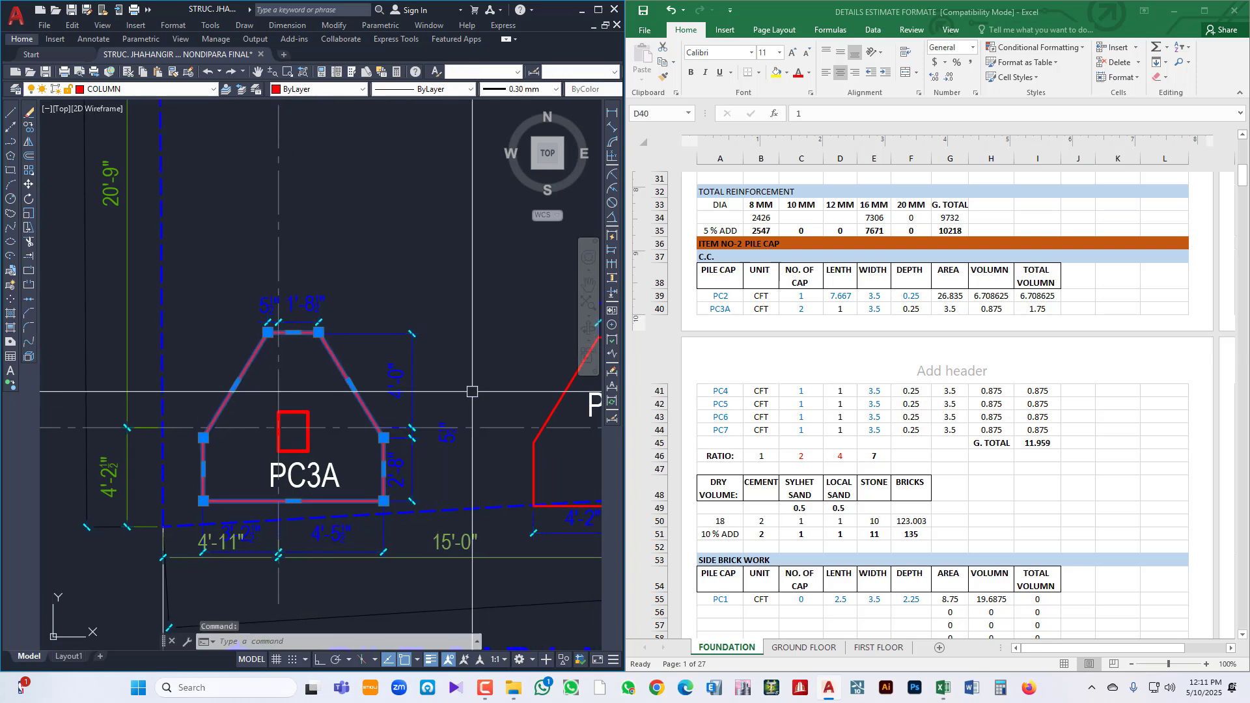
text(li)
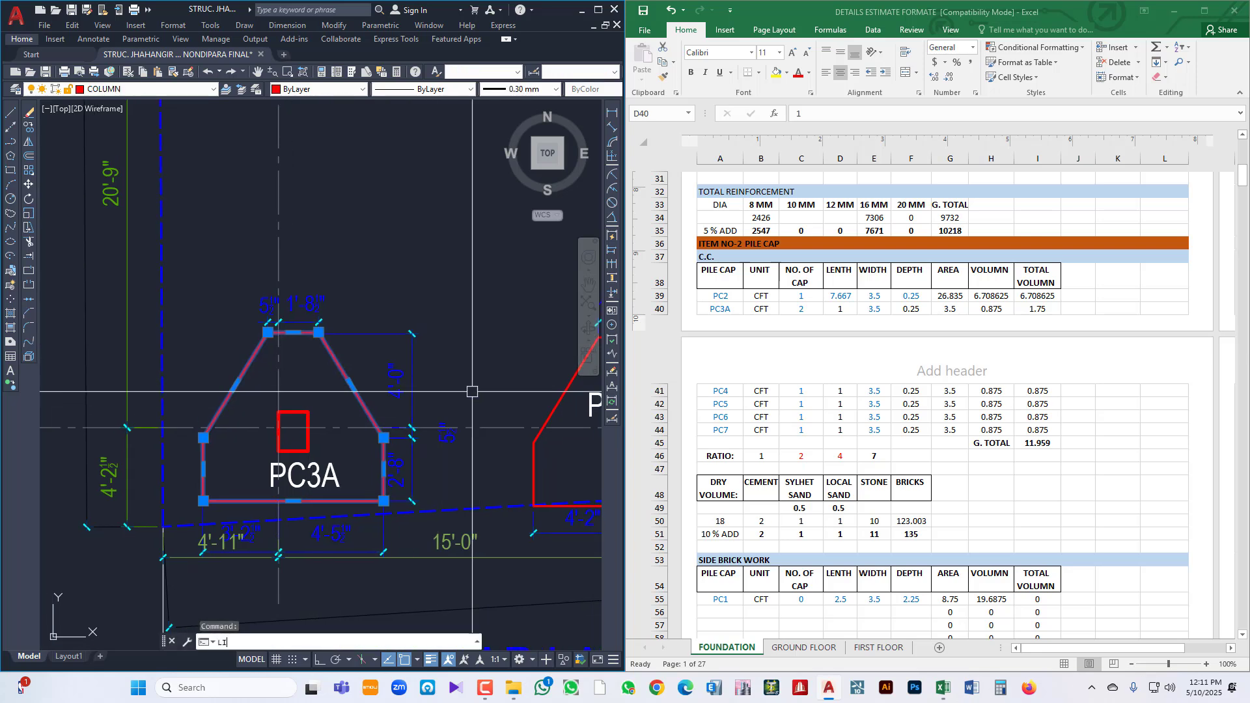
key(Return)
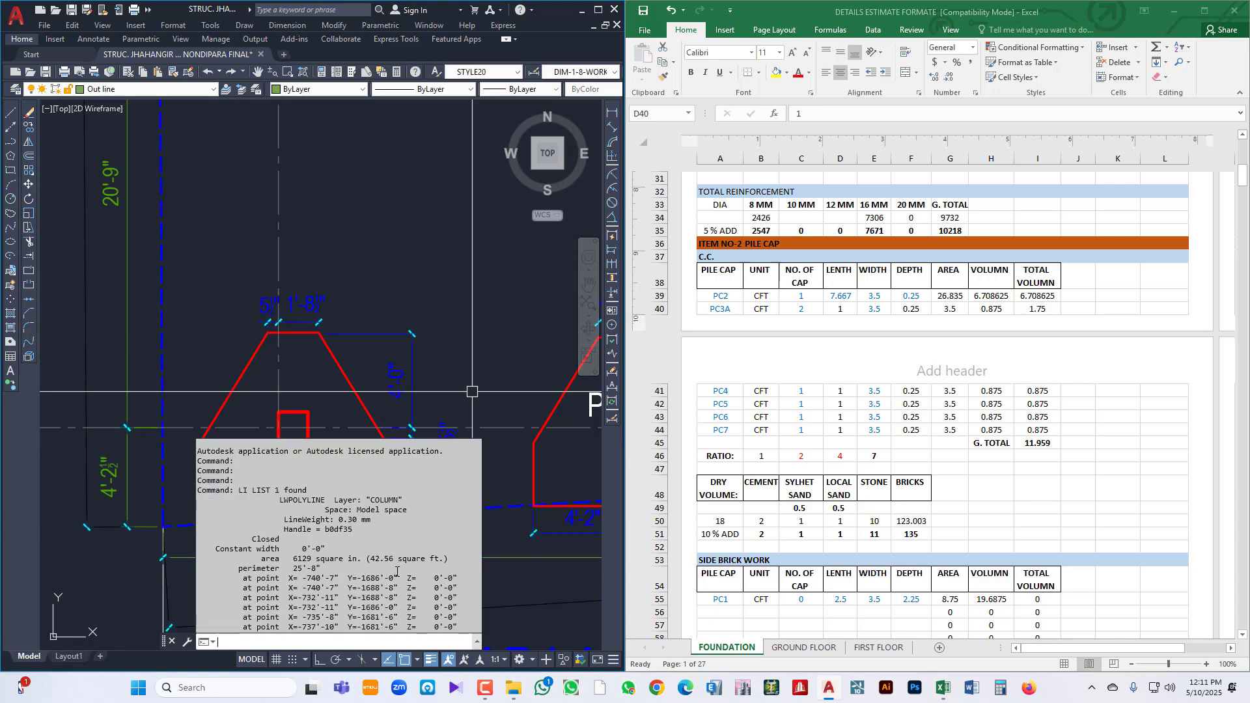
click(447, 315)
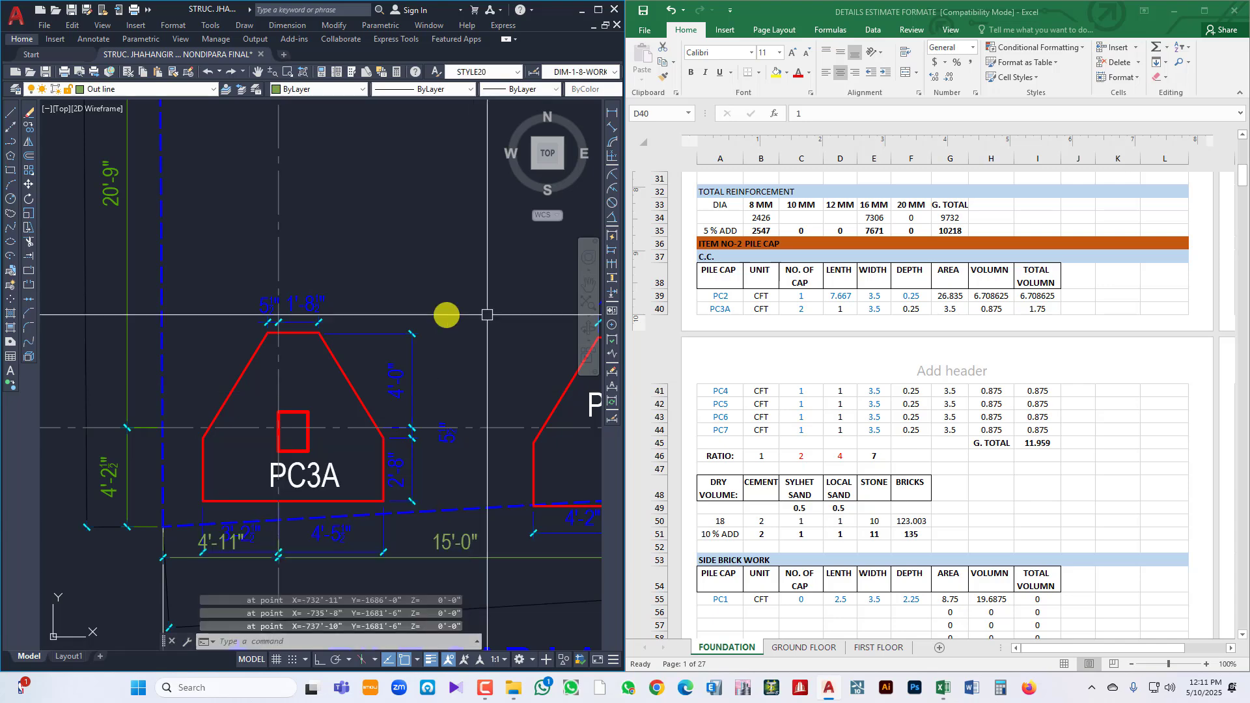
- Enter the PC3A cap area of 42.56 as the PC3A width in the C.C. table
click(780, 293)
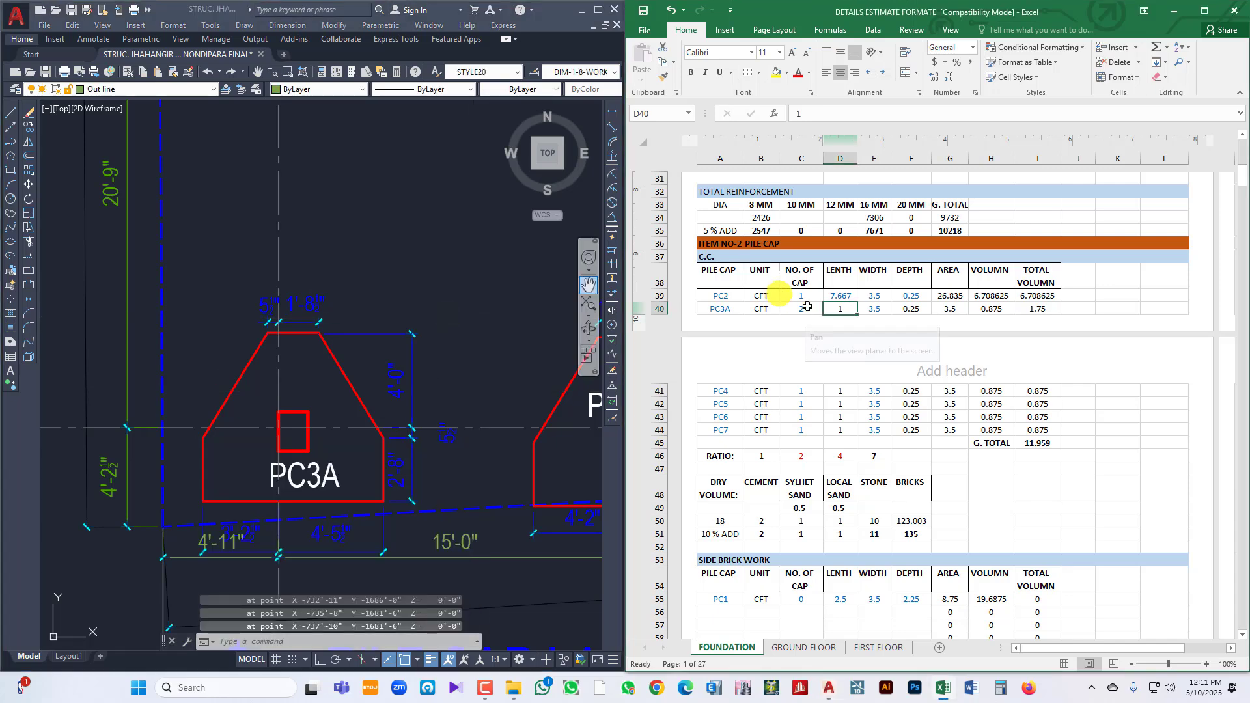
click(874, 310)
text(42)
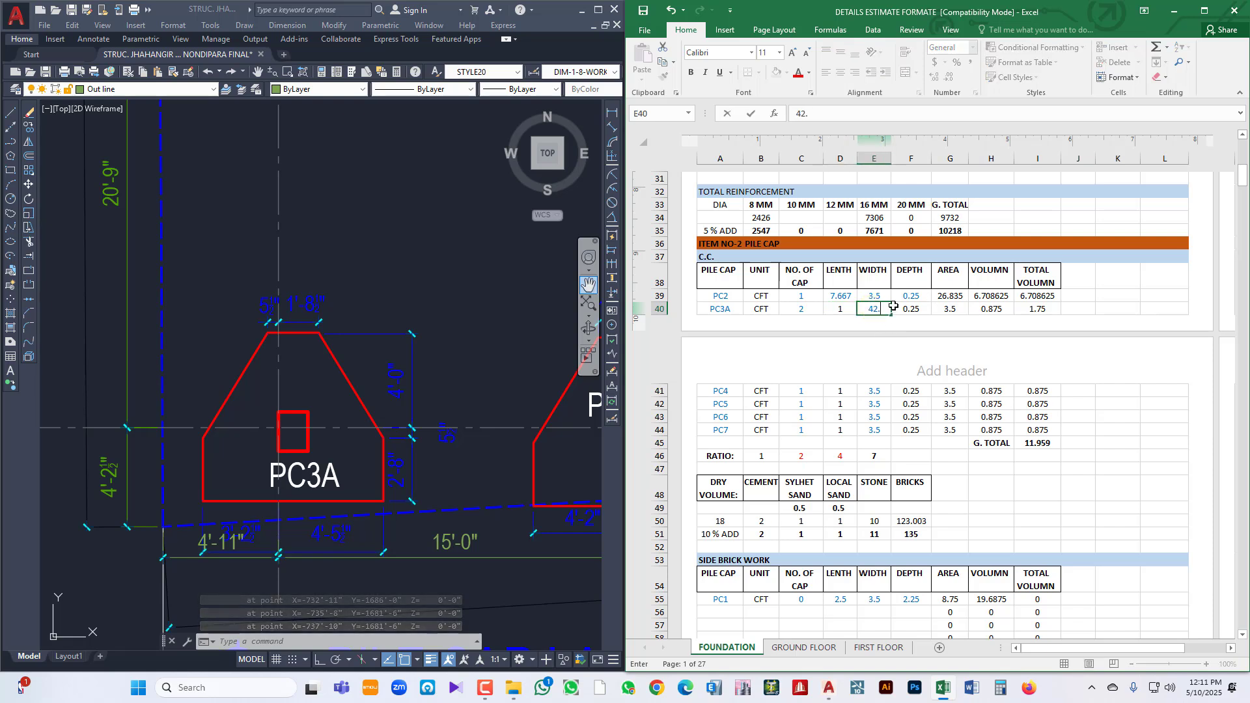
key(Tab)
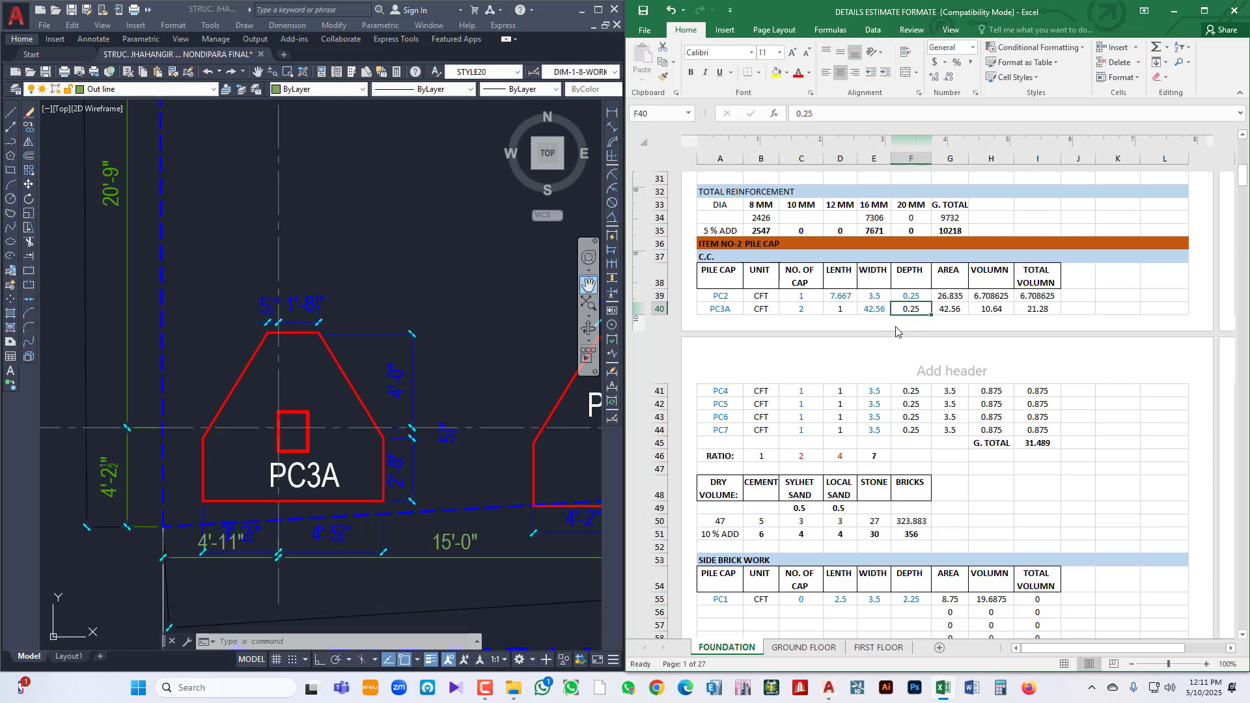
- Rename the PC4 entry in the C.C. table to PC3B
click(733, 400)
click(518, 368)
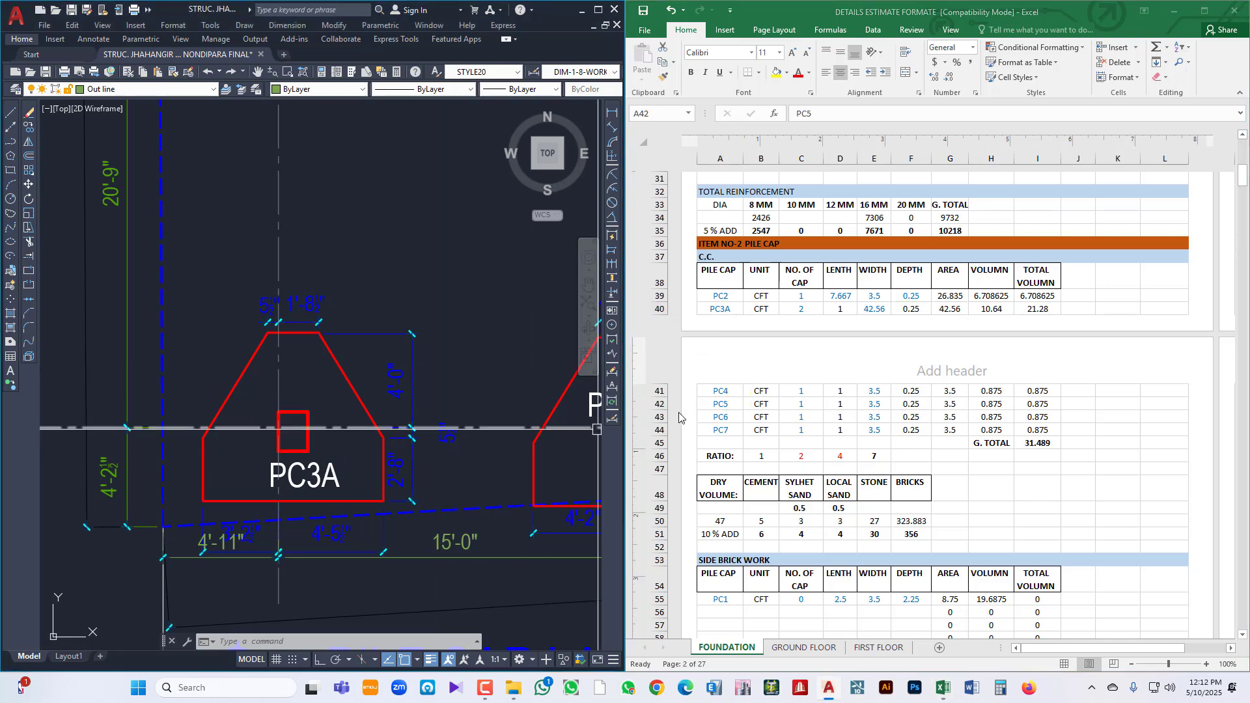
click(733, 390)
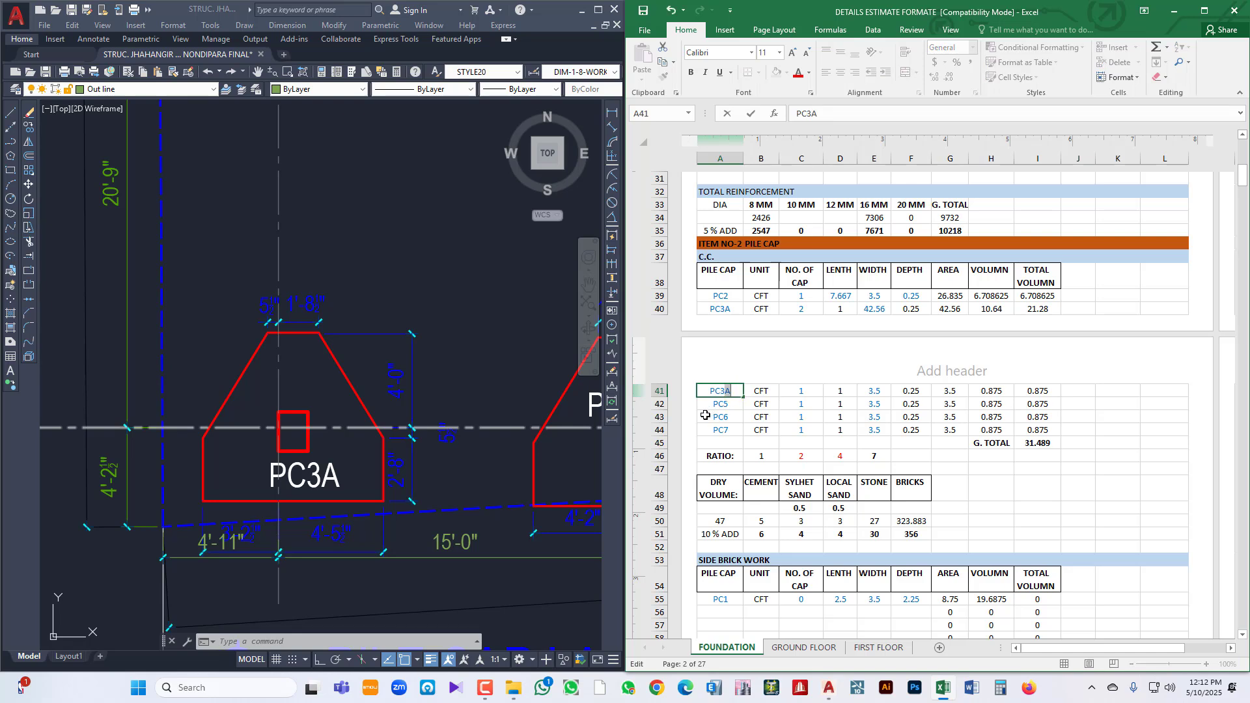
click(796, 392)
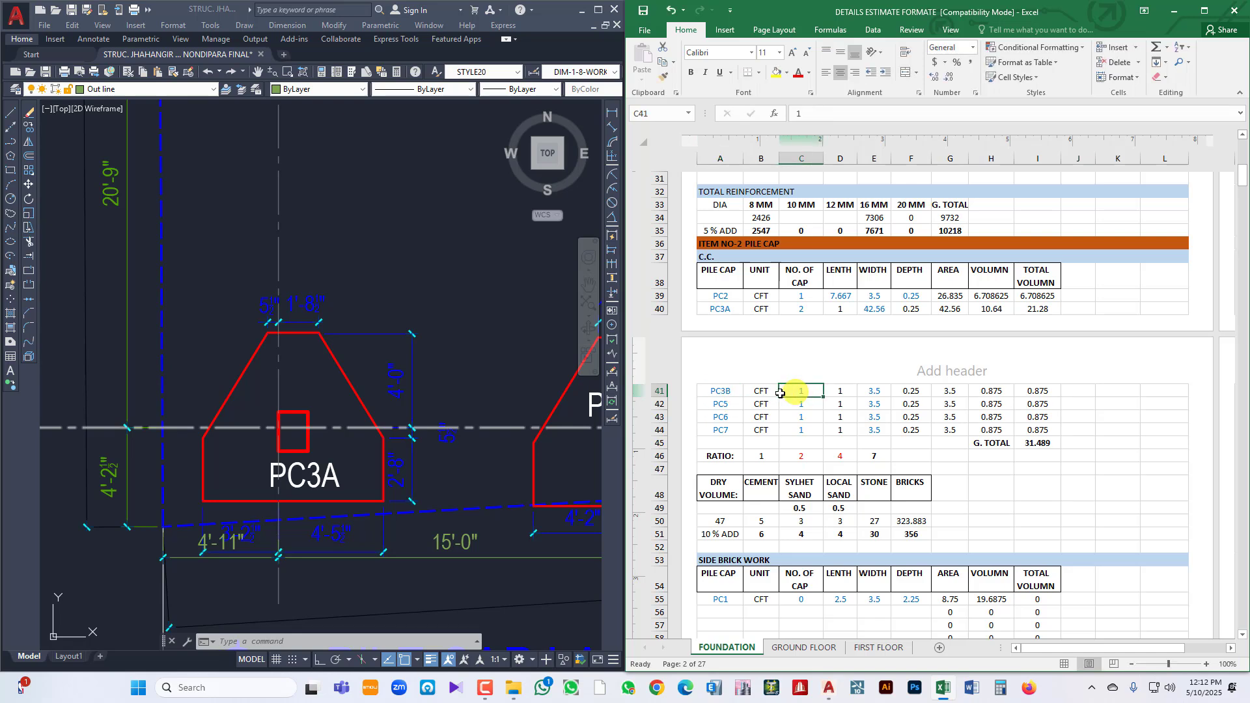
- Count the PC3B caps in the layout plan and enter 3 as the PC3B number of caps
click(558, 382)
scroll(482, 384, down, 6)
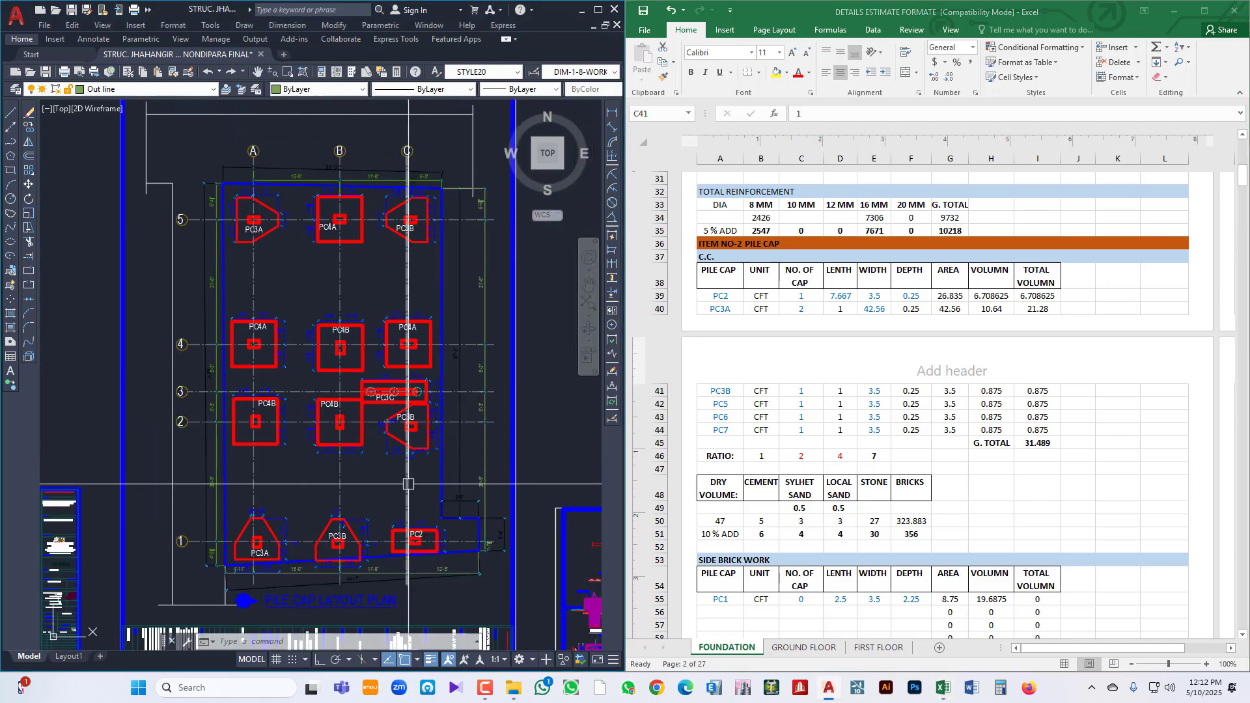
drag(367, 497, 375, 558)
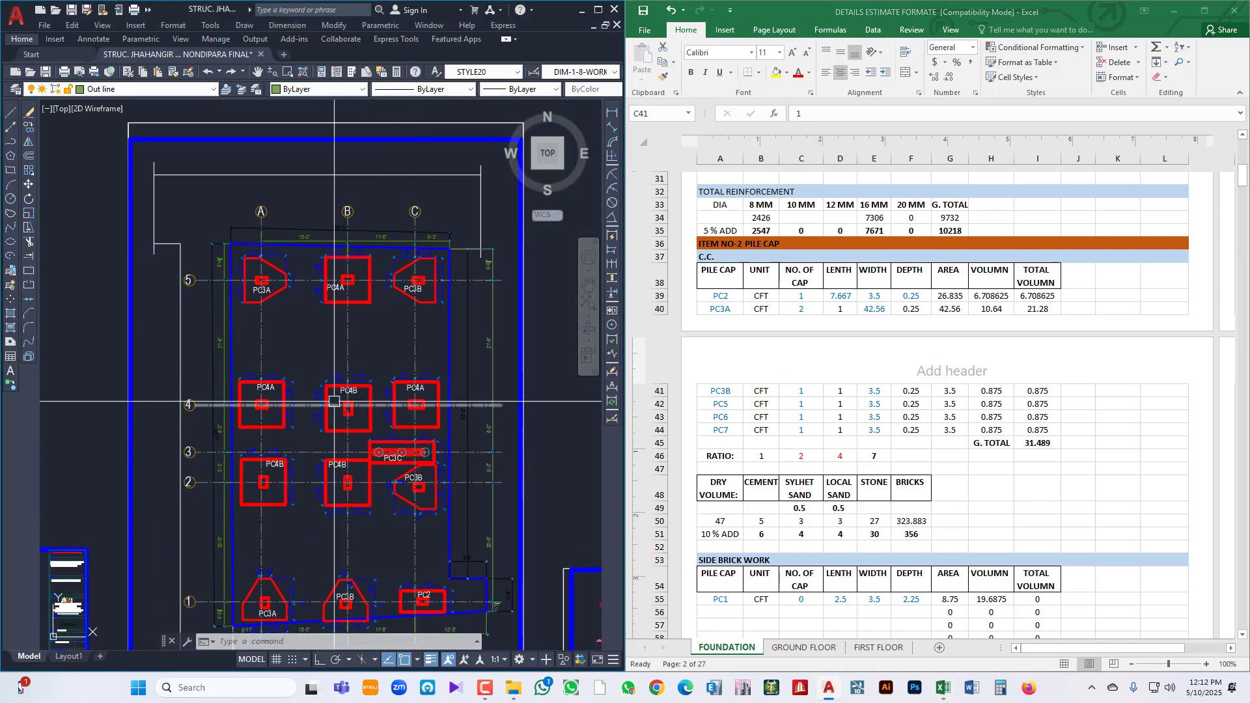
drag(368, 299, 370, 239)
click(812, 375)
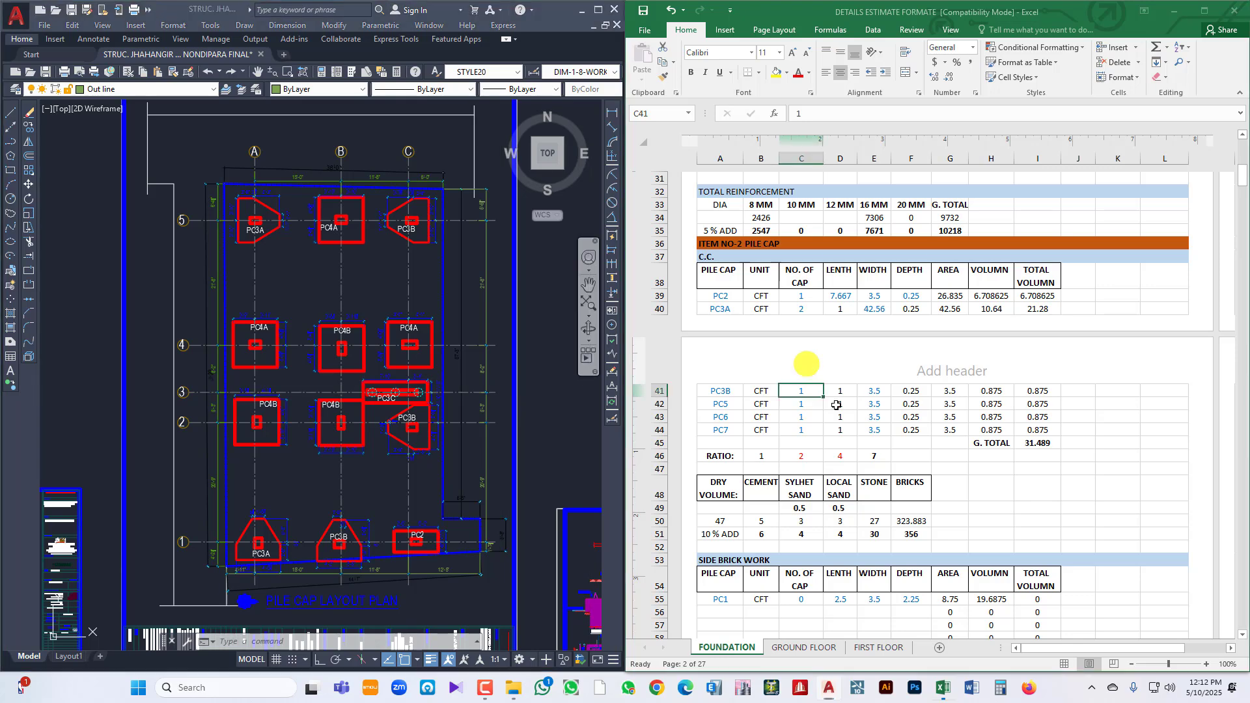
text(3)
key(Tab)
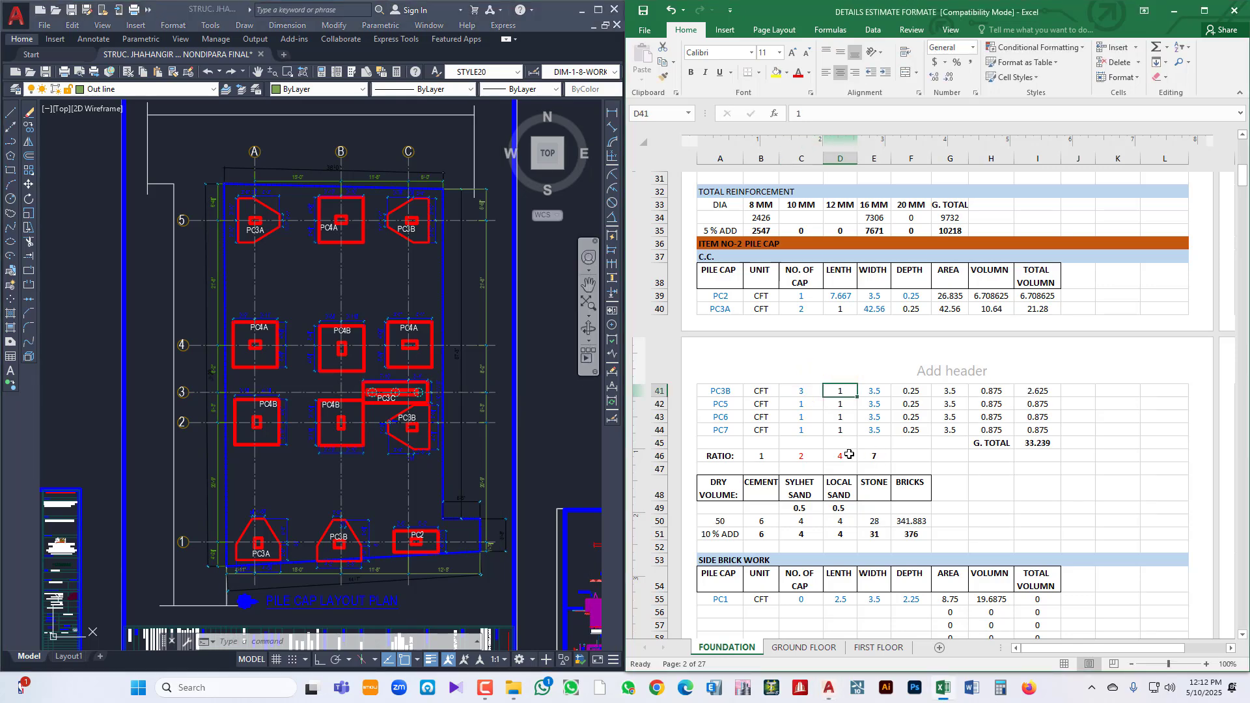
- Set the PC3B width in the C.C. table to 42.56, the same as for PC3A
click(874, 393)
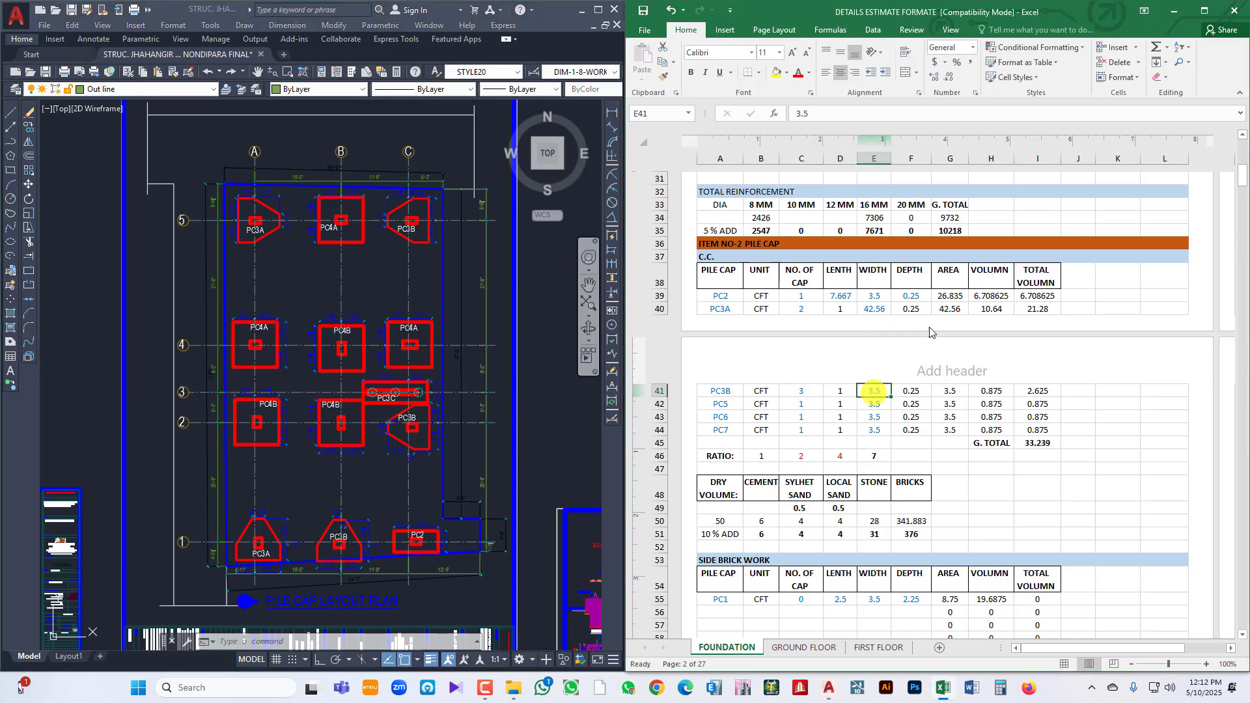
text(42.56)
key(Tab)
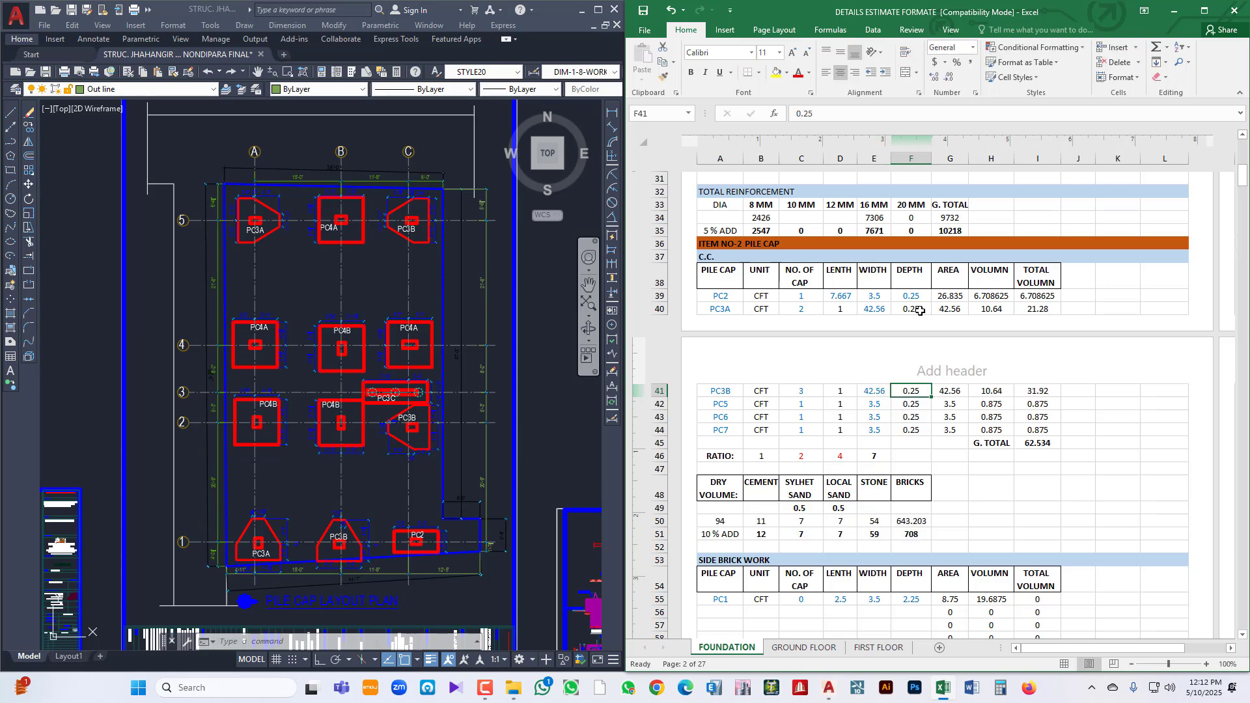
- Rename the PC5 entry in the C.C. table to PC3C and find the cap's dimensions in the Plan of PC3C
click(734, 404)
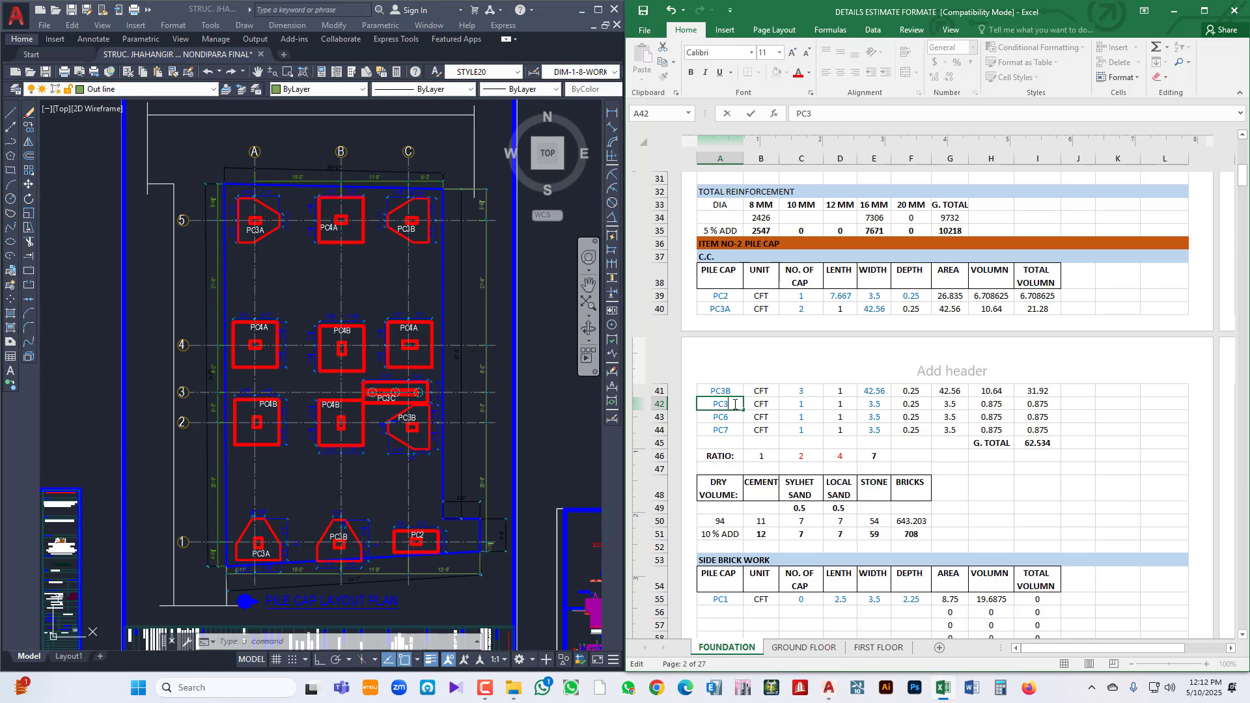
click(469, 432)
scroll(389, 397, down, 2)
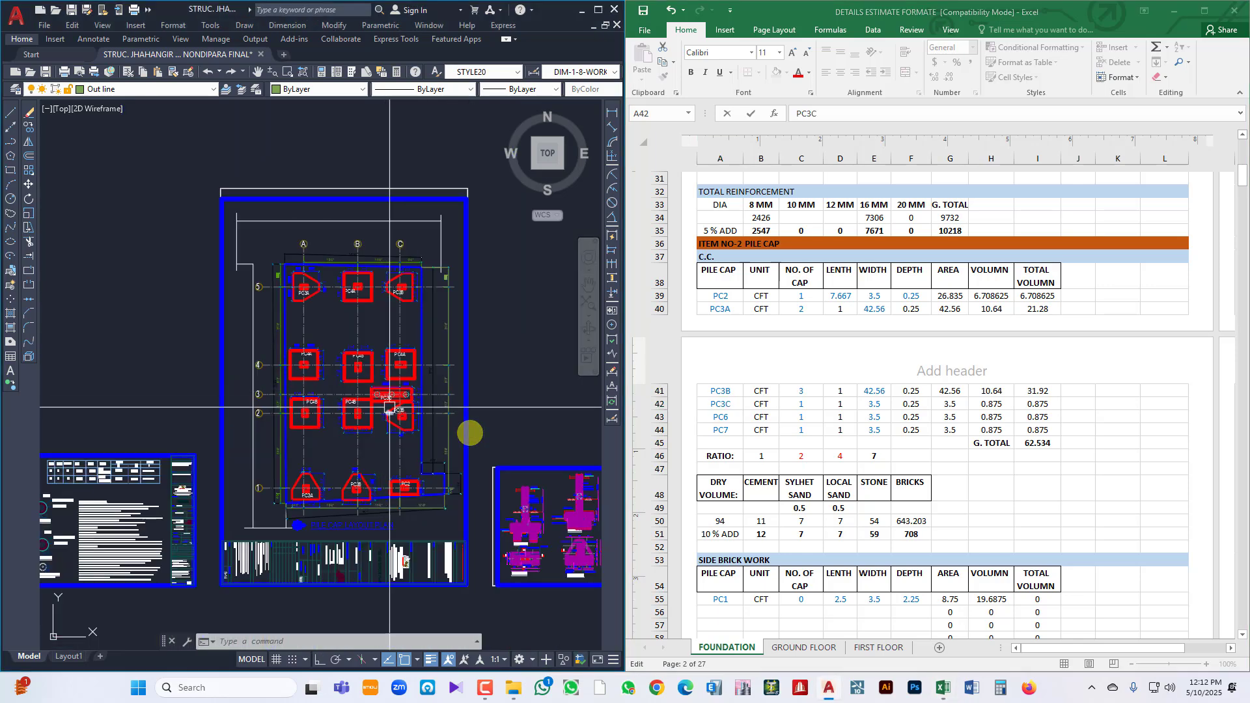
scroll(389, 397, up, 8)
scroll(389, 398, down, 6)
mouse_move(459, 518)
mouse_down()
mouse_move(266, 370)
mouse_move(160, 326)
mouse_up()
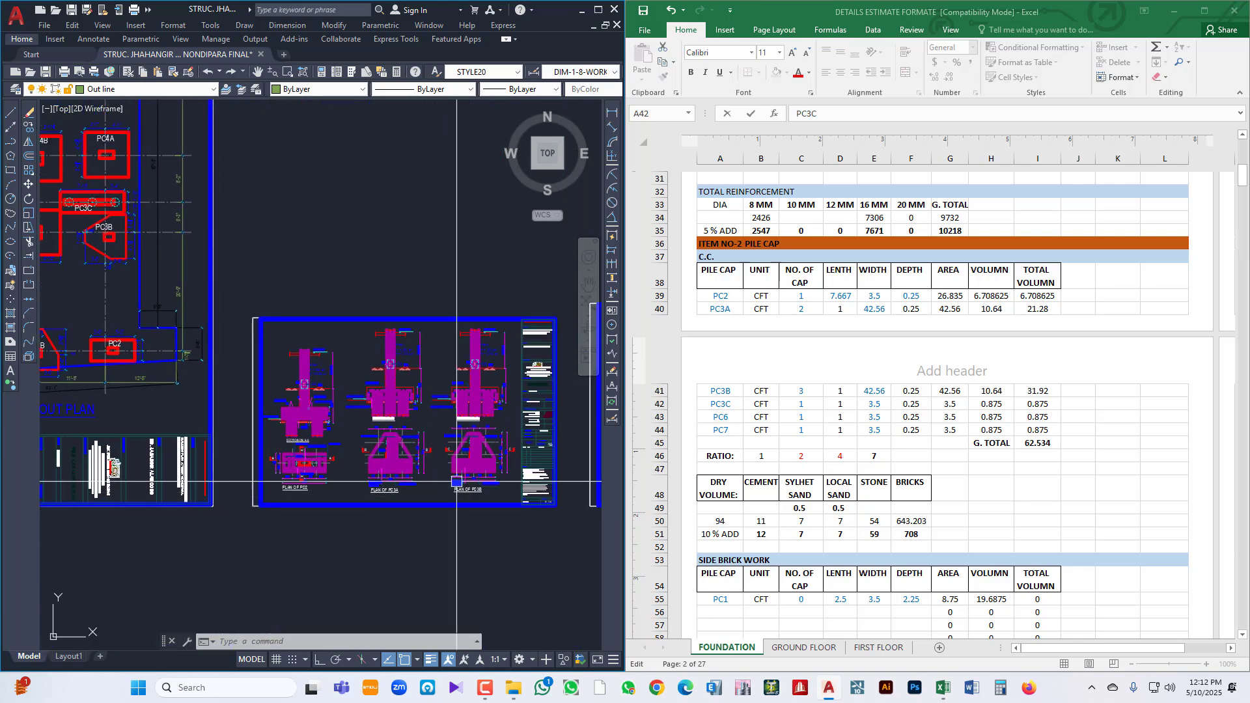
drag(458, 480, 221, 480)
scroll(417, 479, up, 5)
scroll(396, 494, up, 4)
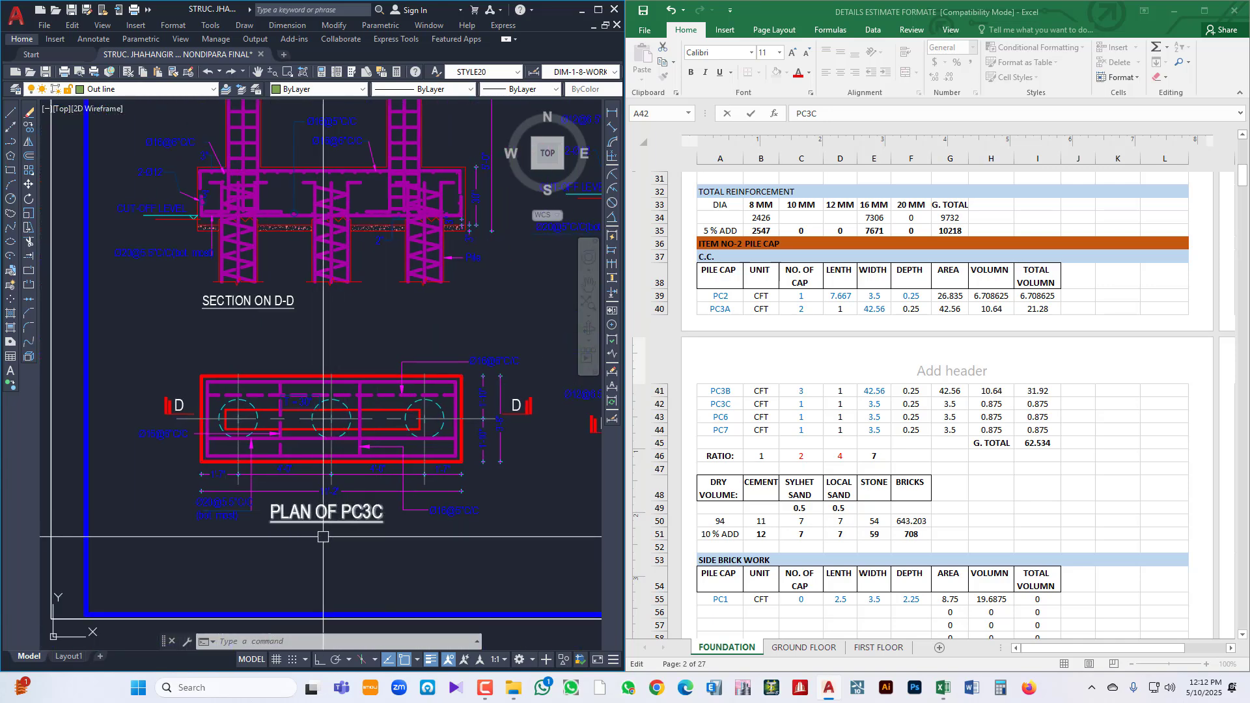
scroll(500, 517, up, 1)
drag(500, 518, 431, 547)
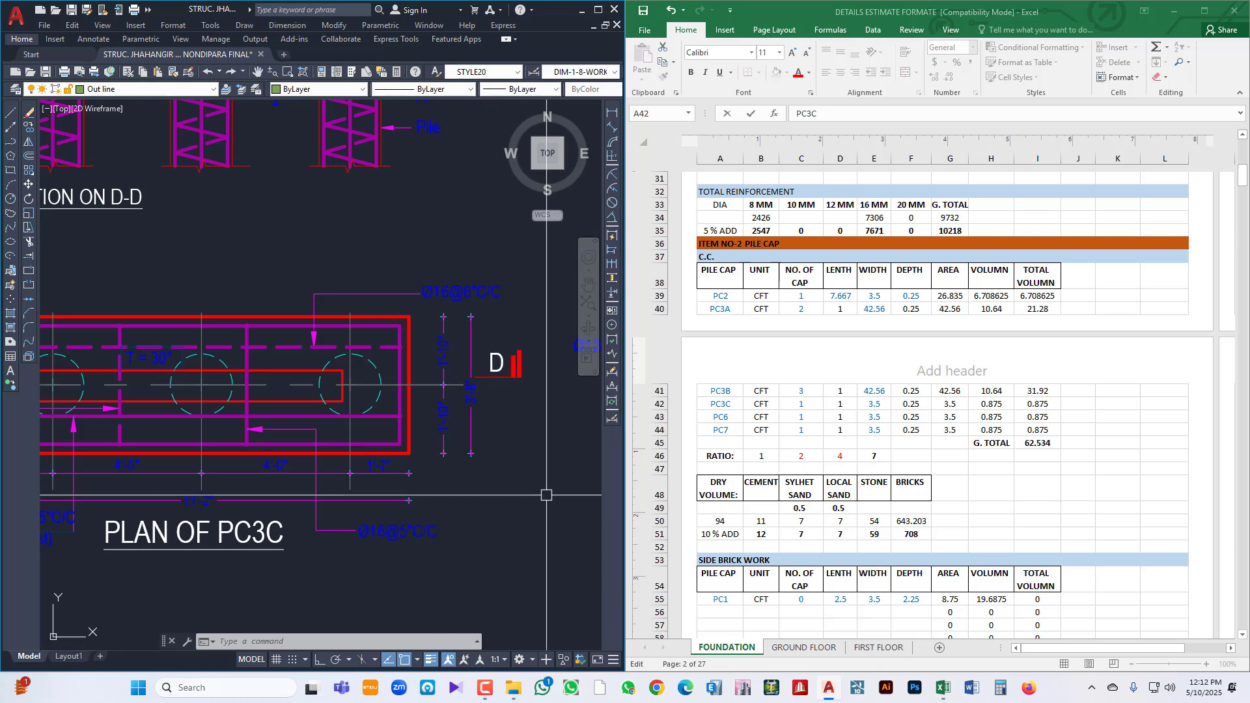
- Enter a length of 11.17 and a width of 3.667 for PC3C in the C.C. table
click(818, 437)
click(801, 405)
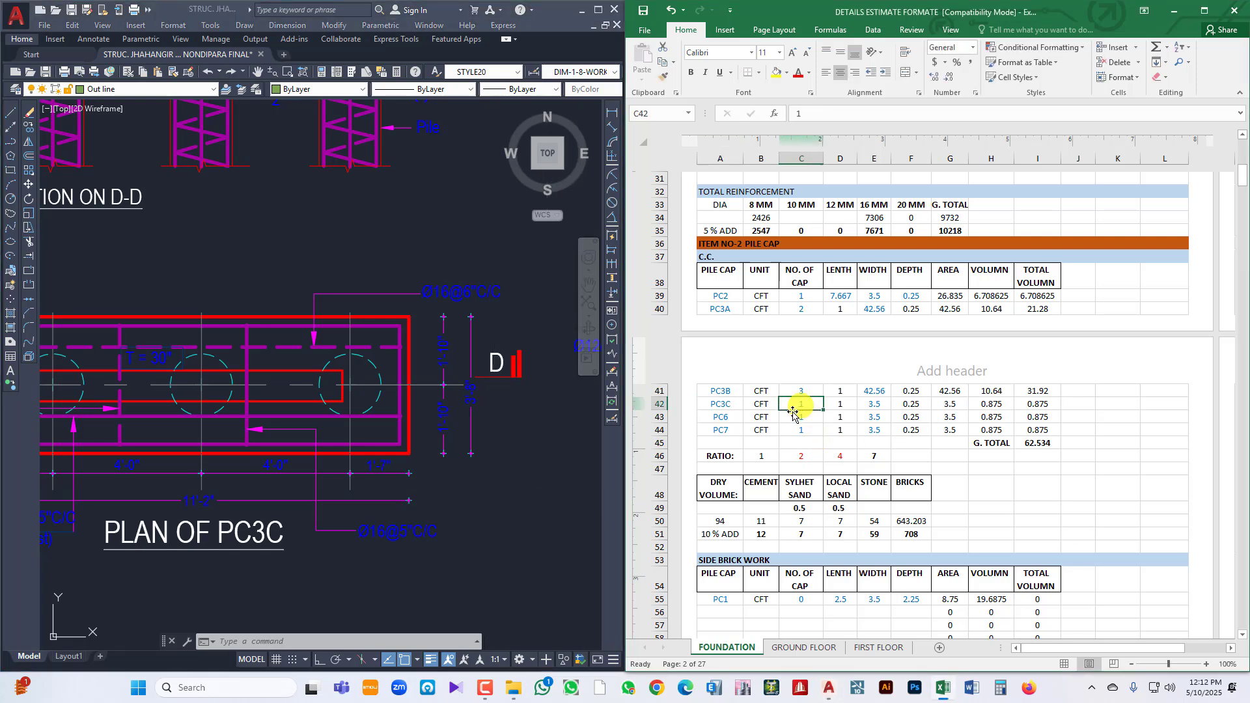
key(Right)
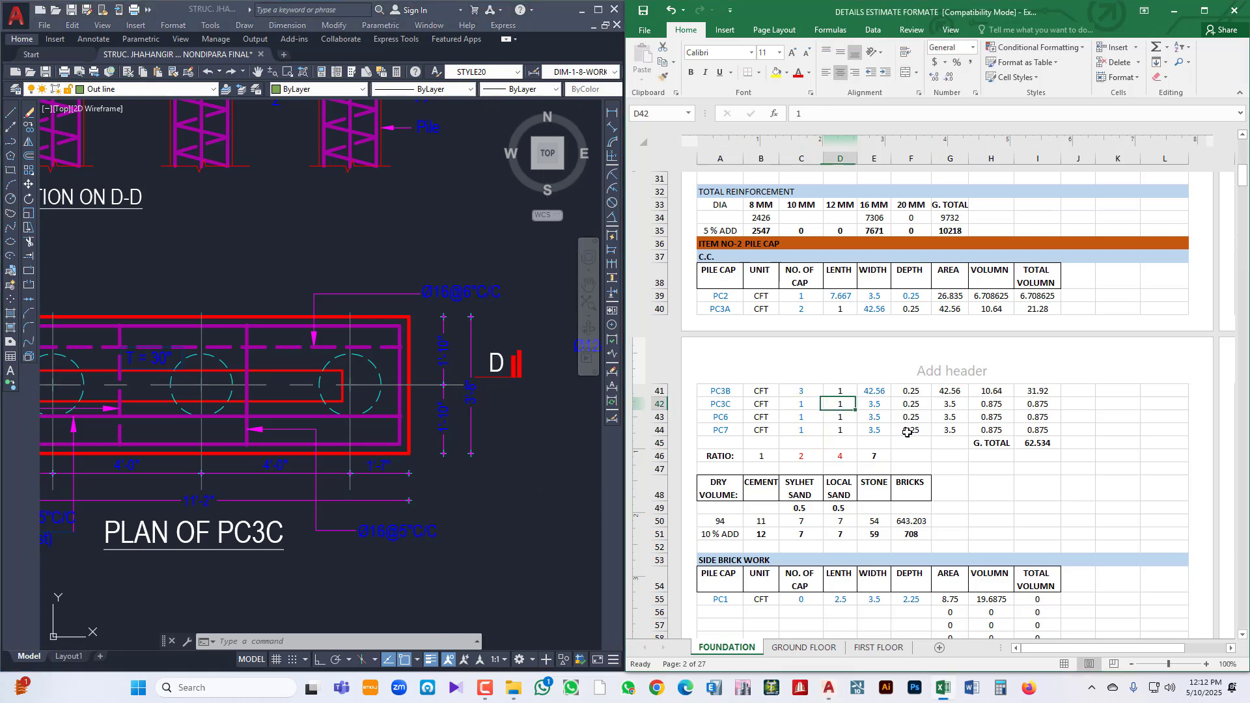
text(11.17)
key(Right)
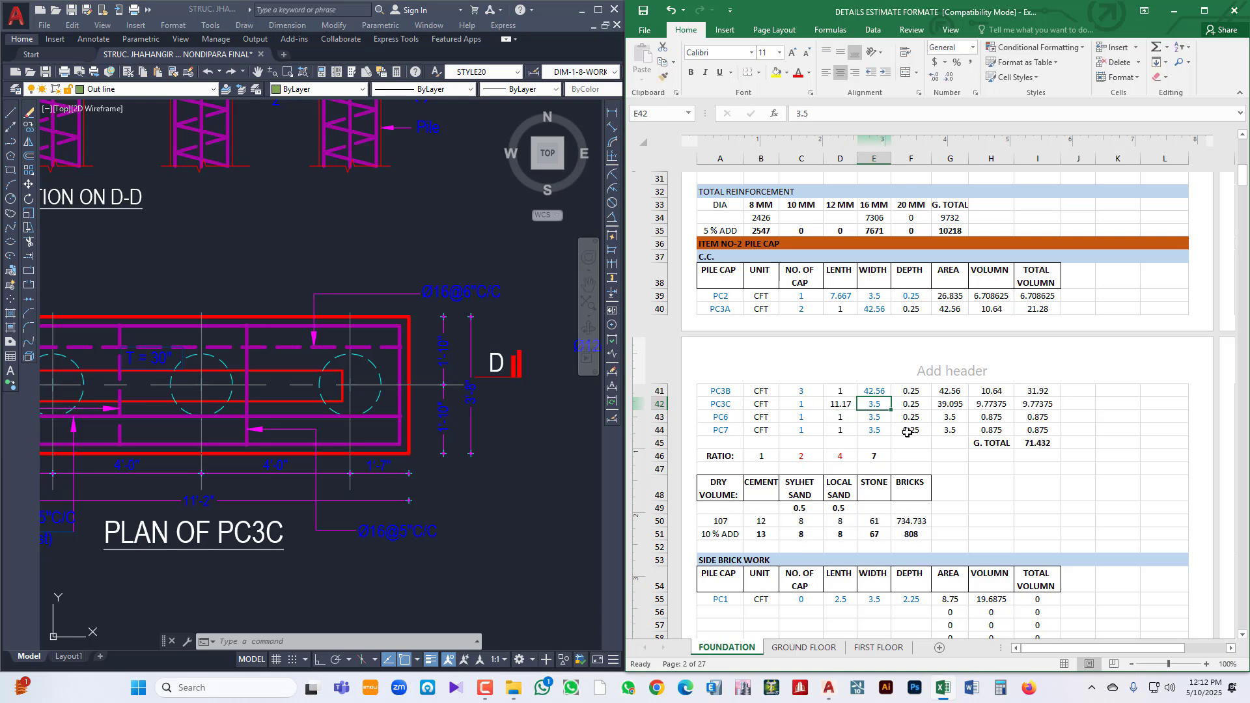
text(3.)
key(Right)
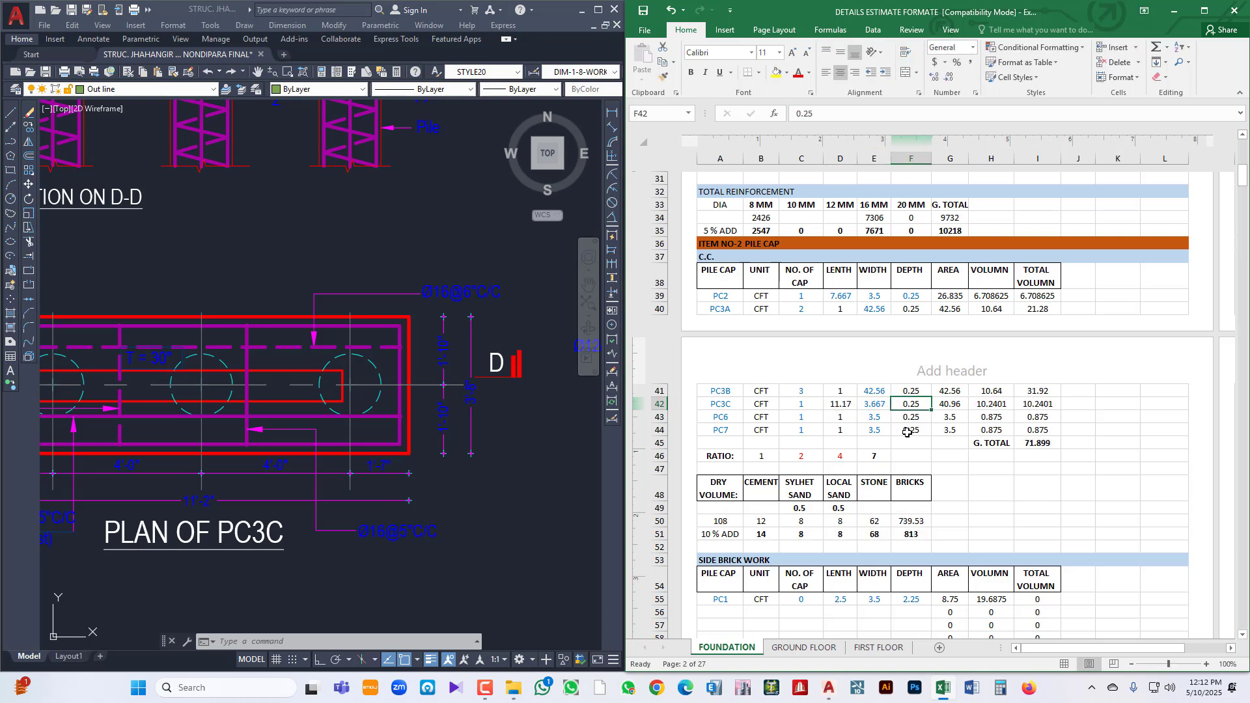
- Rename the last two pile cap entries in the C.C. table to PC4A and PC4B
double_click(728, 417)
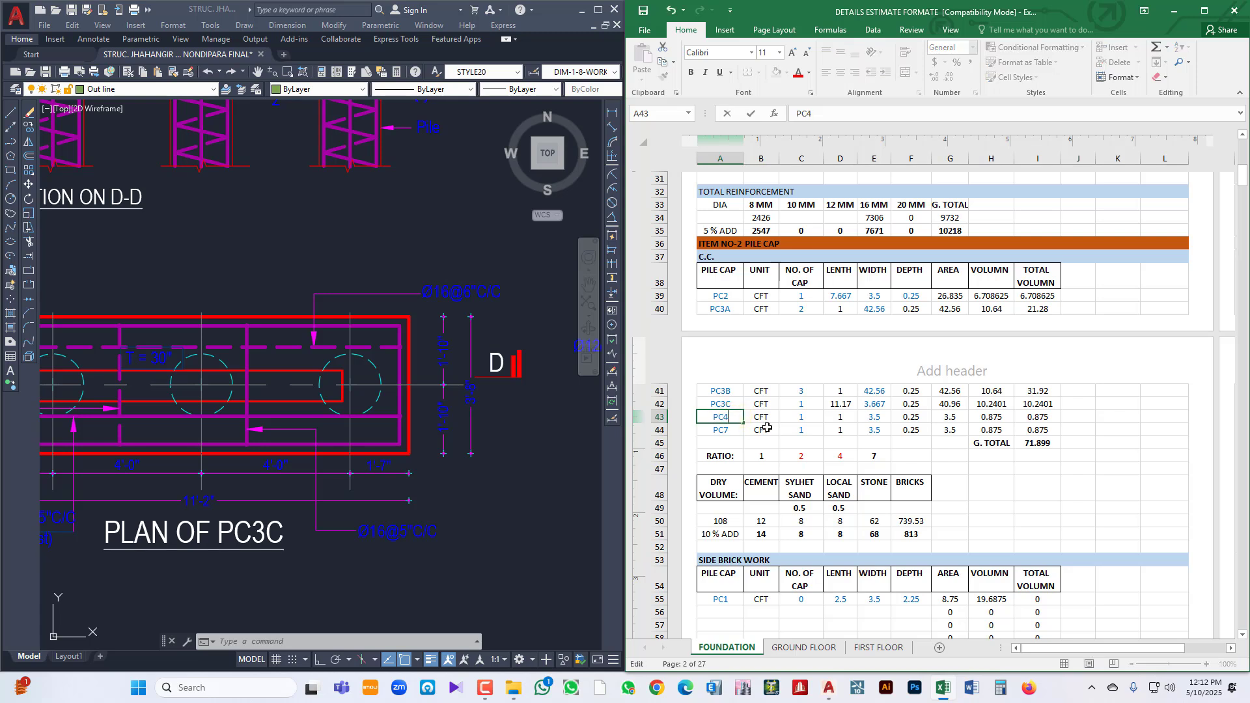
double_click(734, 430)
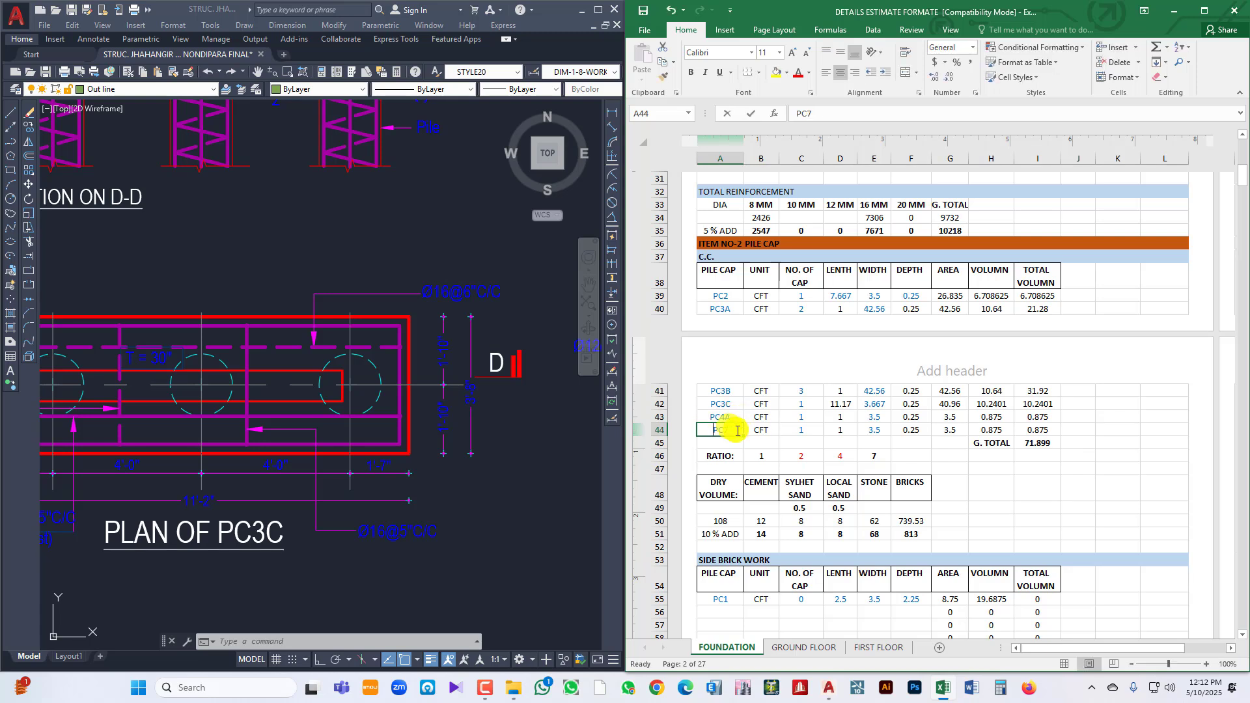
key(BackSpace)
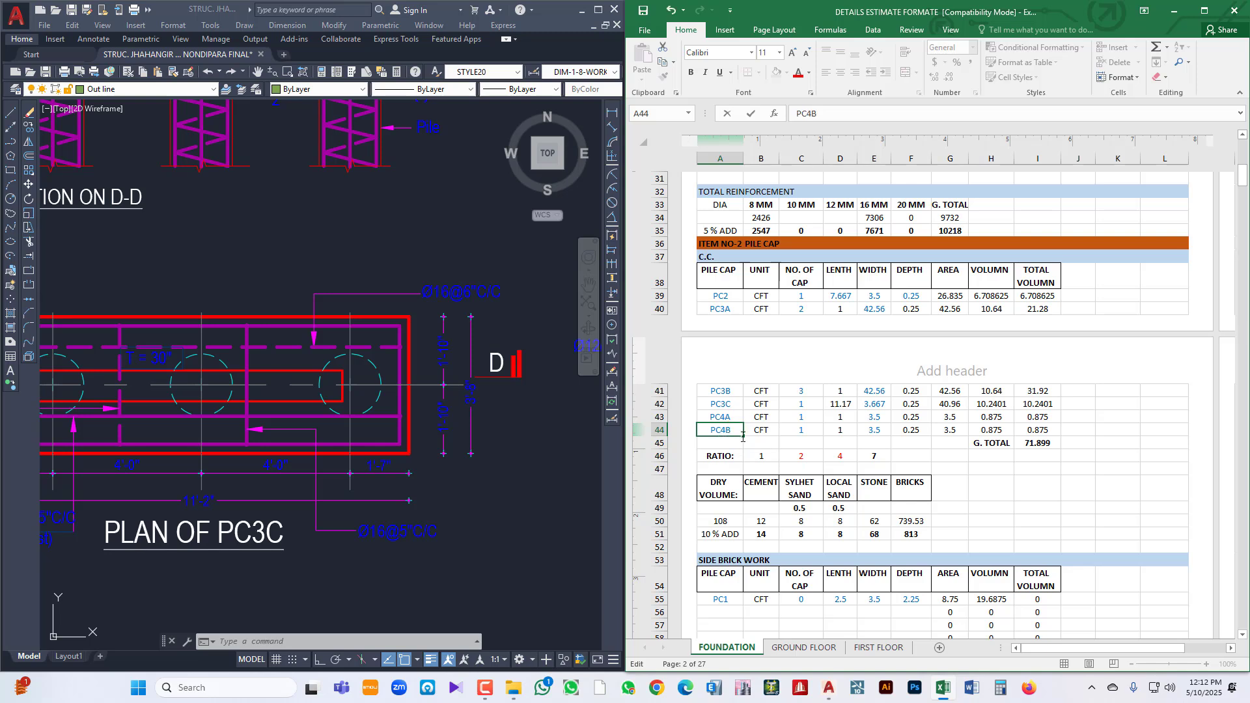
- Count the PC4A caps in the Pile Cap Layout Plan and enter 3 as the PC4A number of caps
click(458, 454)
scroll(451, 445, down, 10)
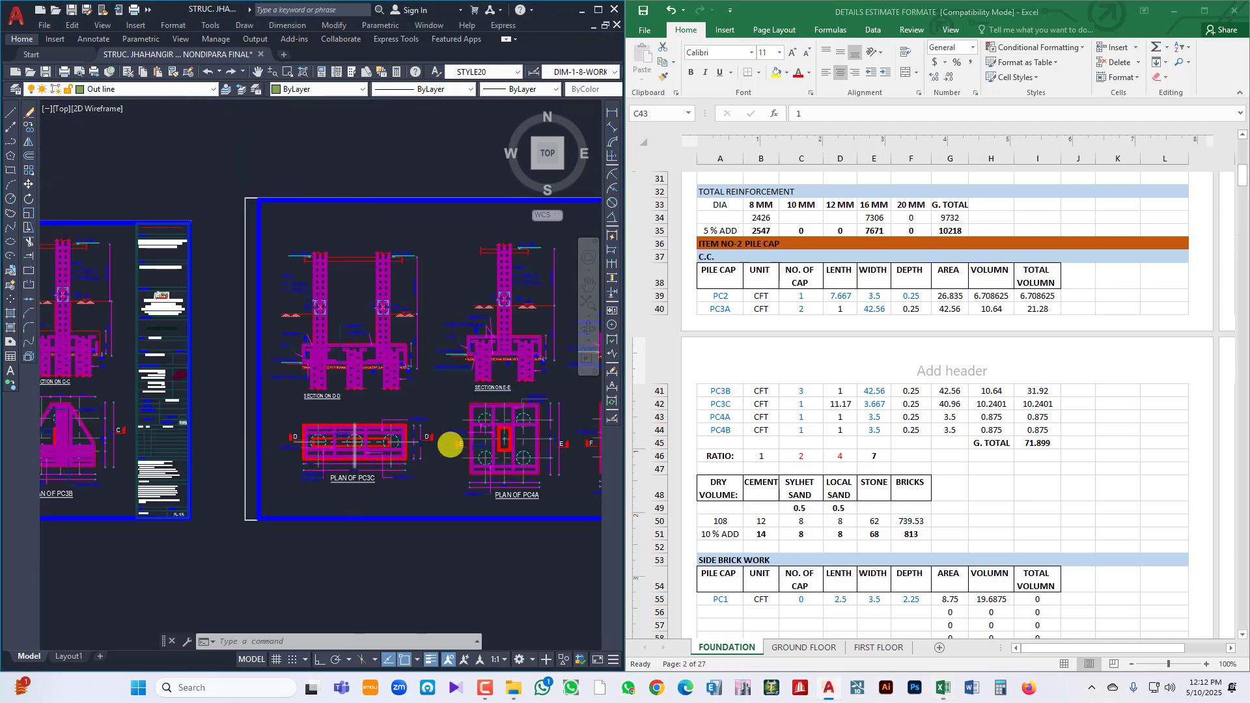
scroll(326, 372, up, 5)
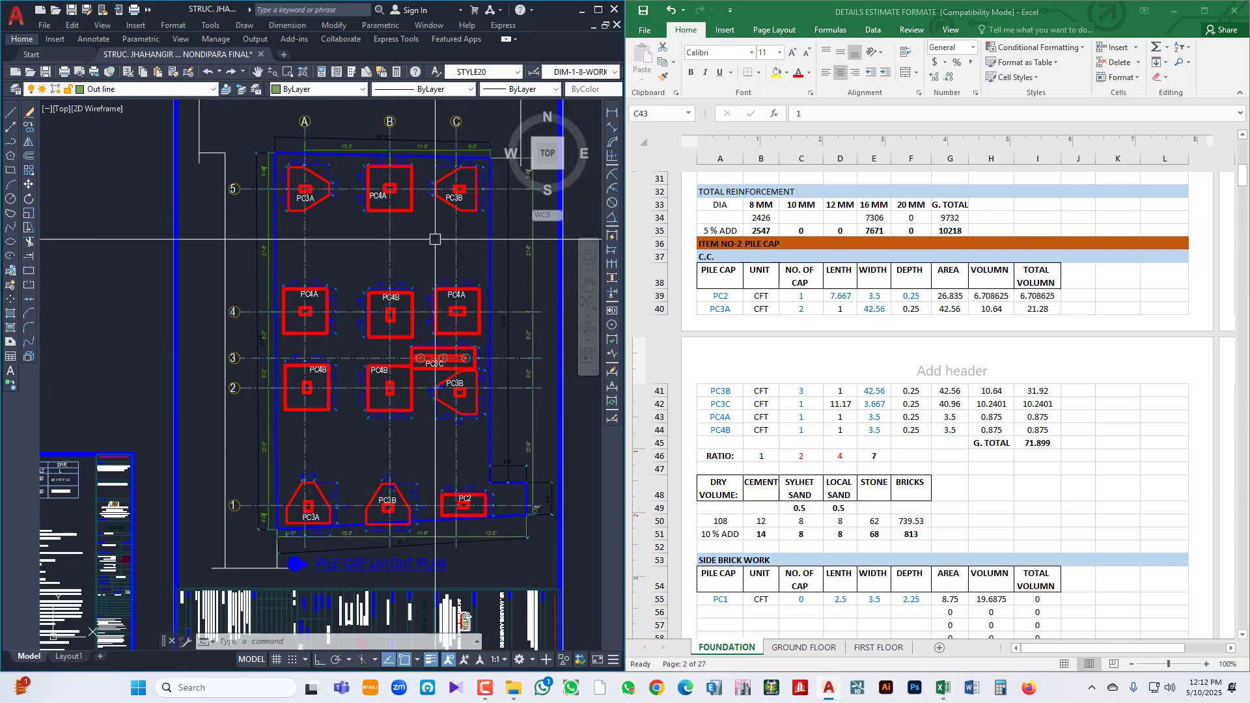
click(920, 407)
text(3)
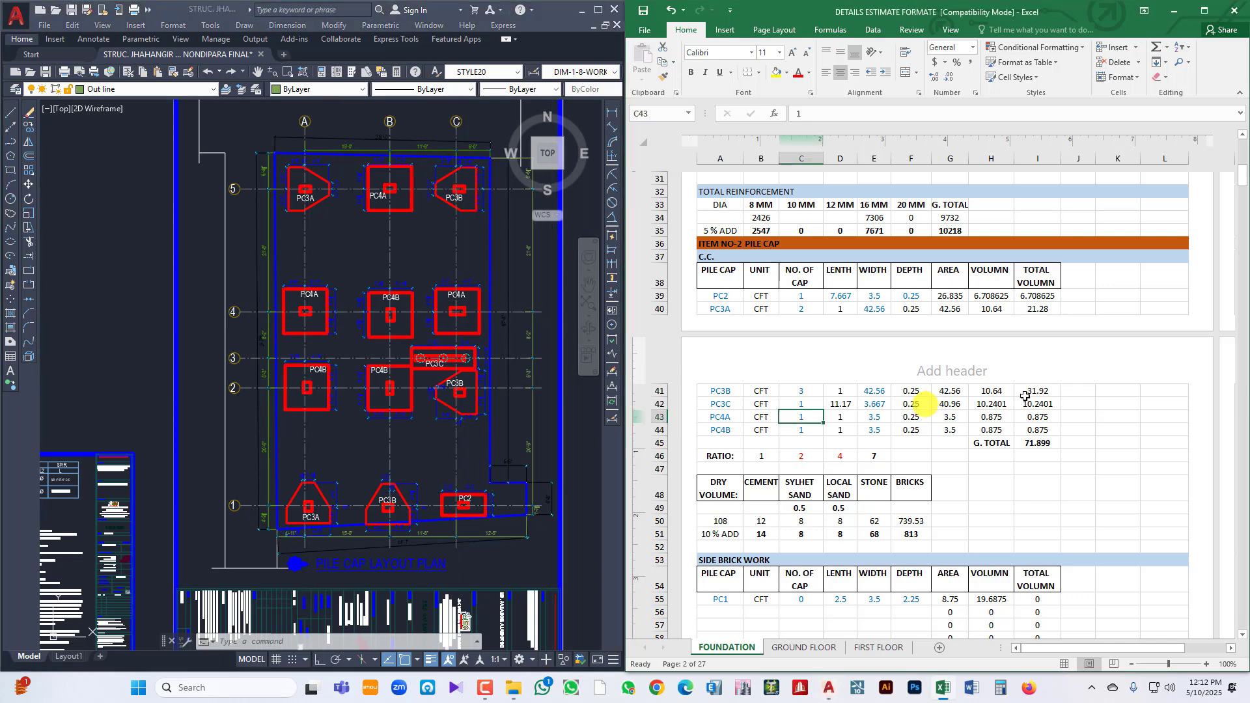
key(Tab)
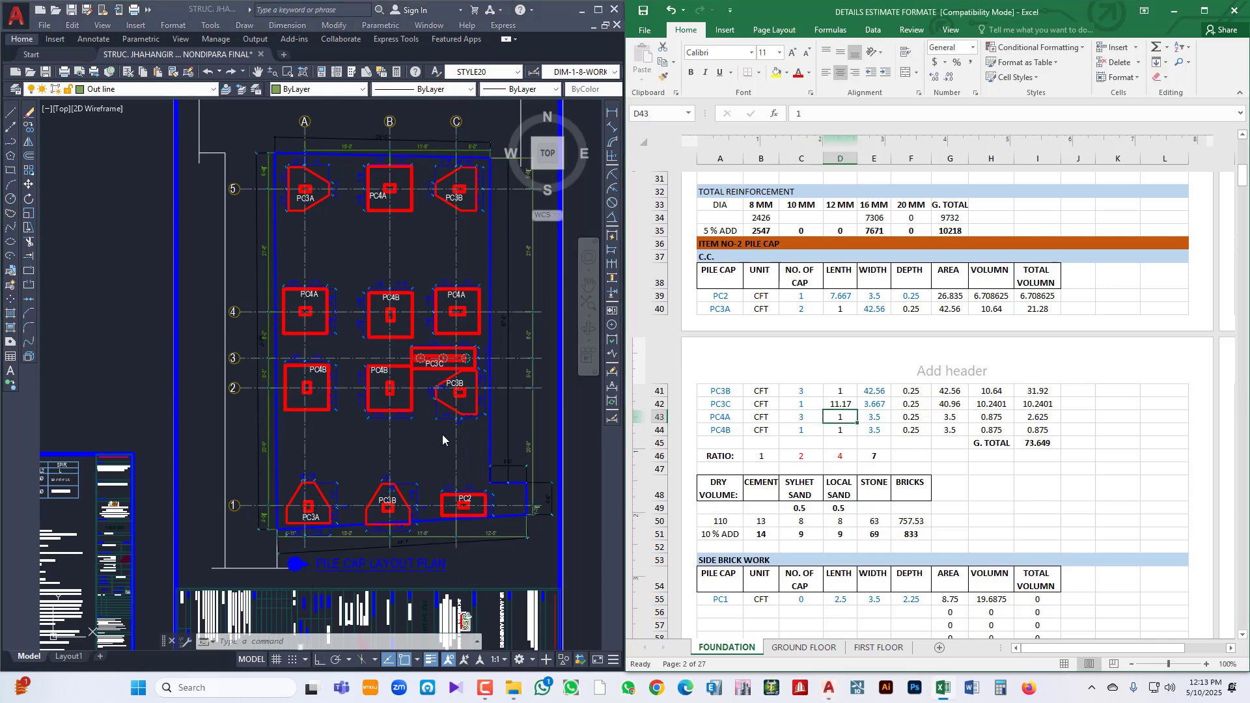
- Find the cap's dimensions in the Plan of PC4A and enter length 7.833 and width 7.667 for PC4A
click(424, 388)
scroll(424, 388, down, 6)
drag(596, 481, 416, 463)
scroll(383, 426, up, 9)
drag(338, 410, 384, 406)
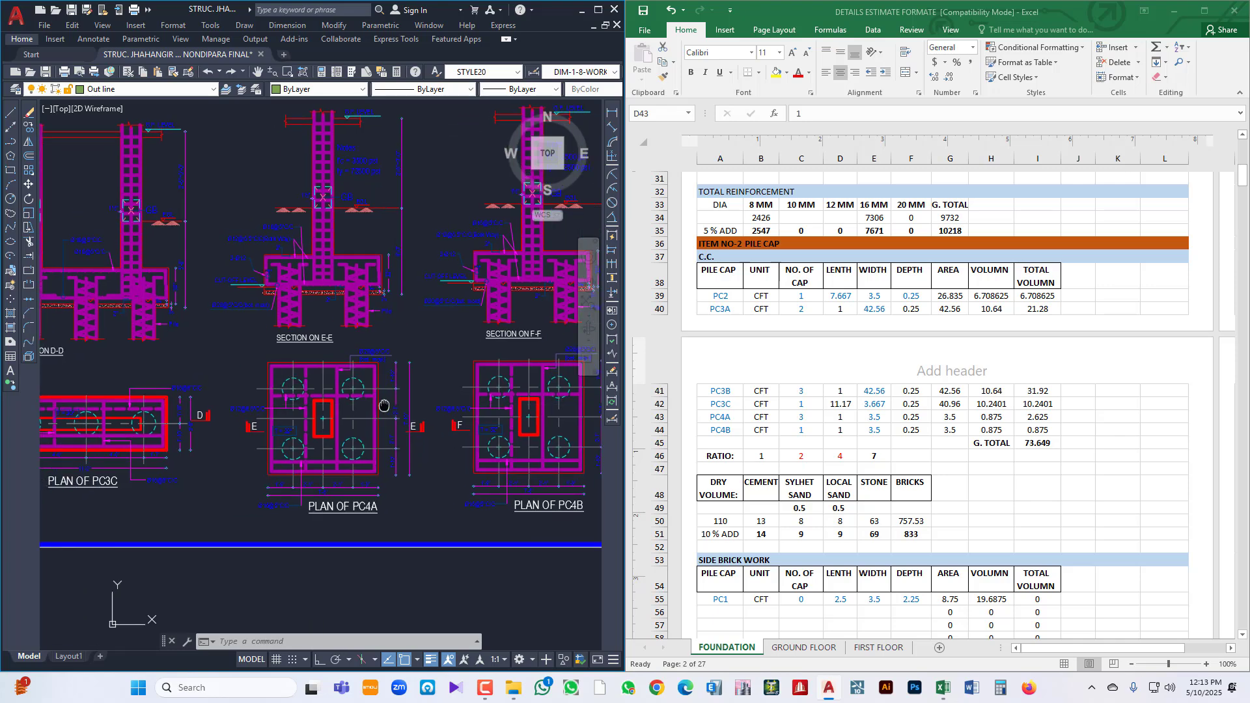
scroll(343, 449, up, 2)
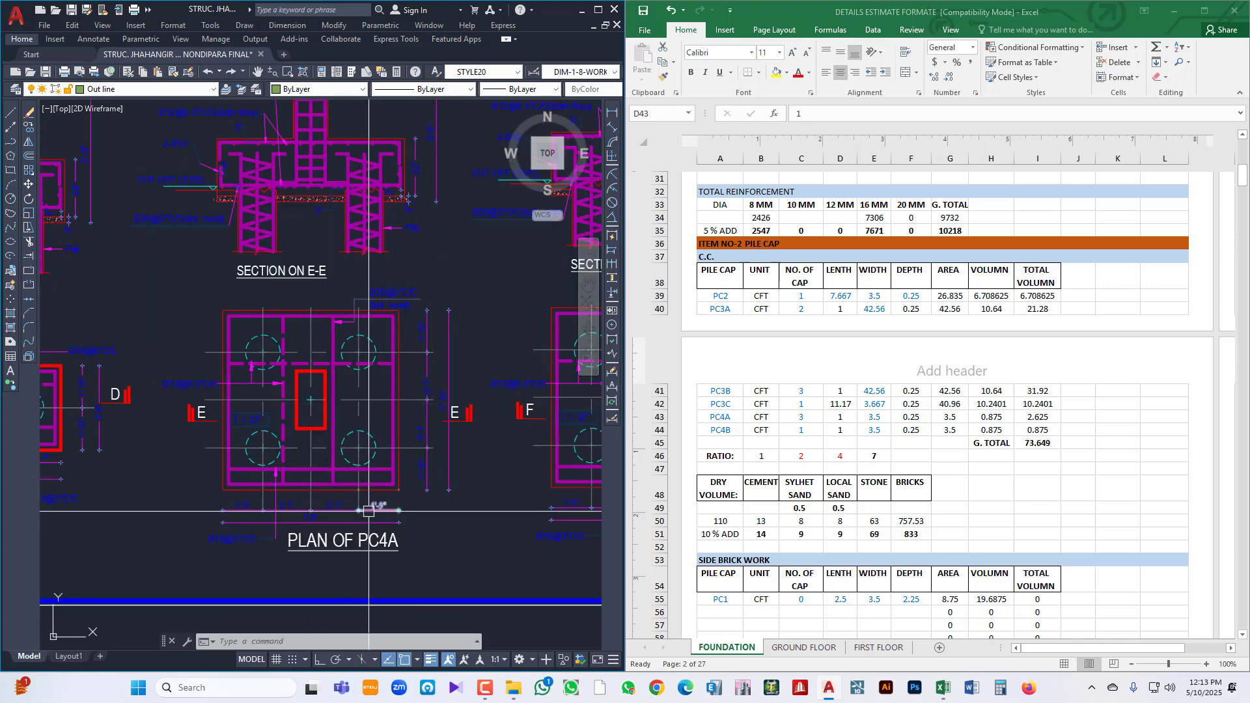
click(953, 438)
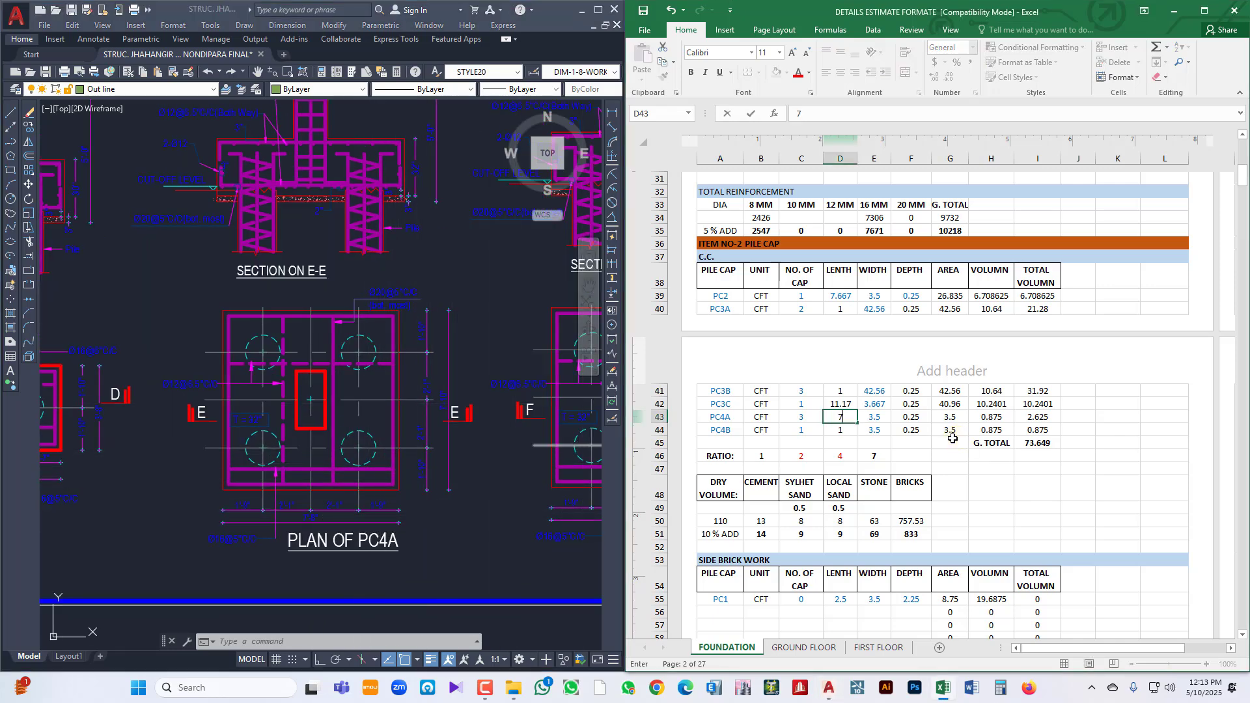
text(7.833)
key(Tab)
text(7.)
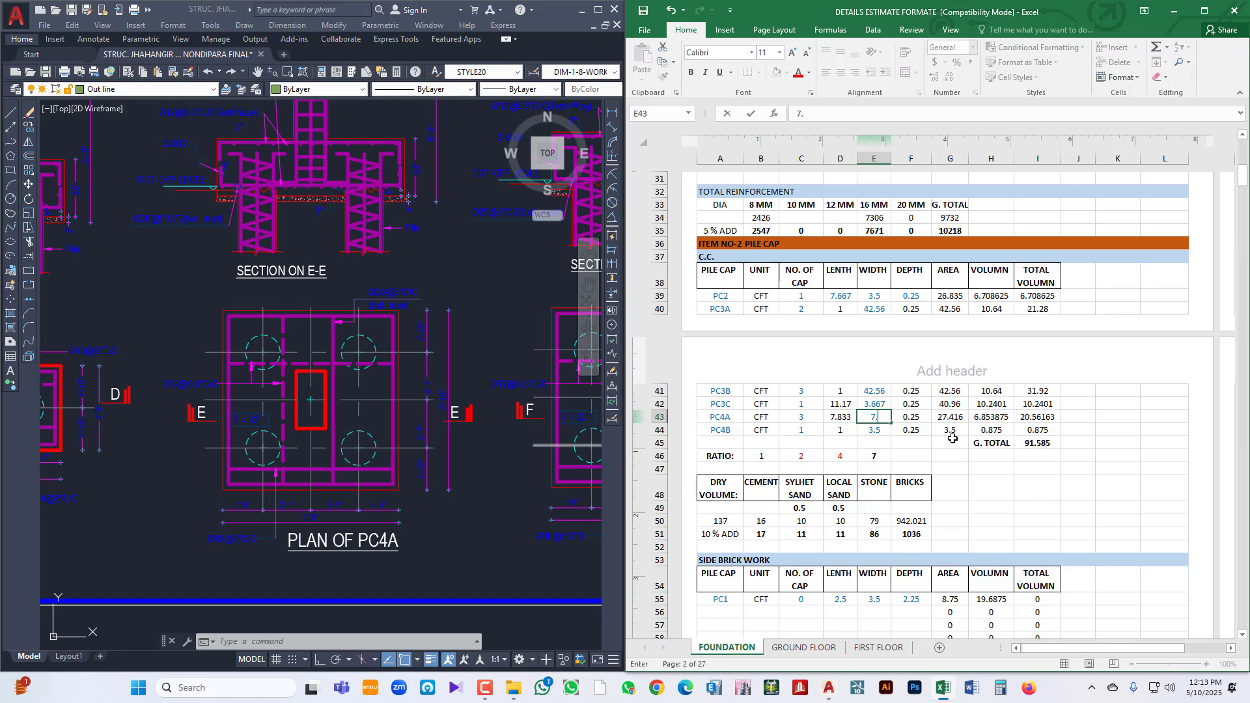
text(667)
key(Tab)
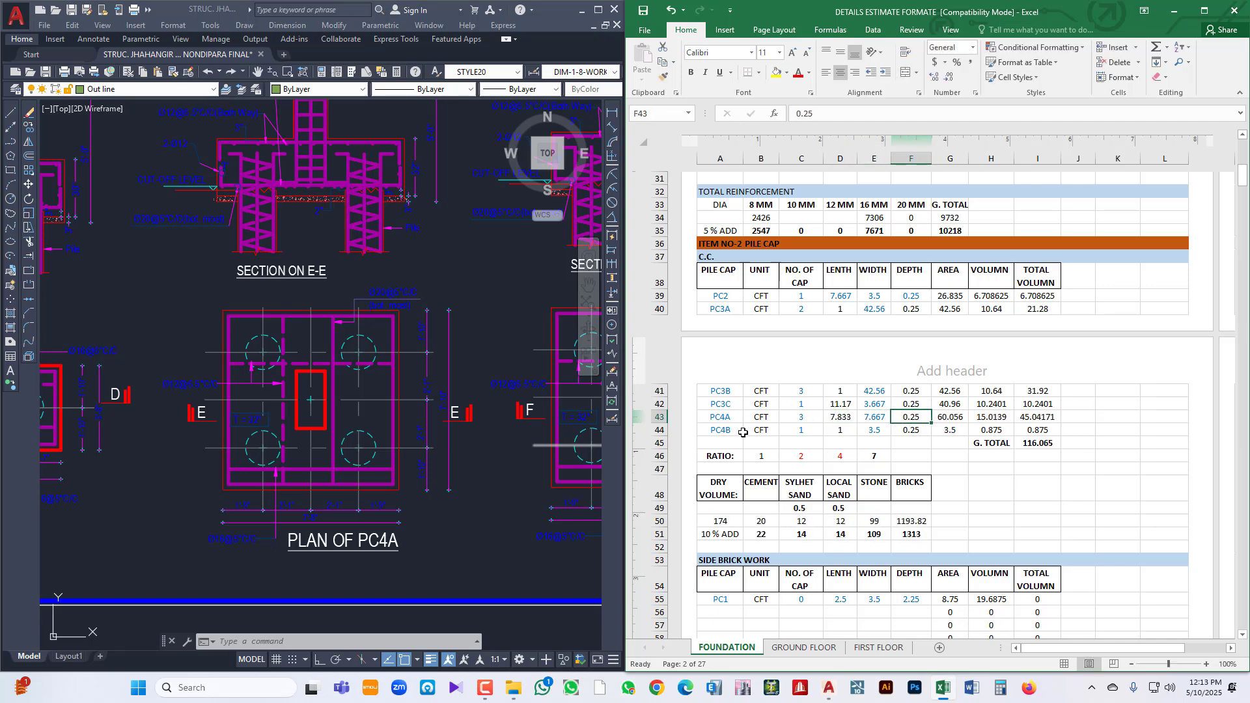
- Count the PC4B caps in the Pile Cap Layout Plan and enter 3 as the PC4B number of caps
click(814, 432)
click(321, 467)
scroll(321, 466, down, 5)
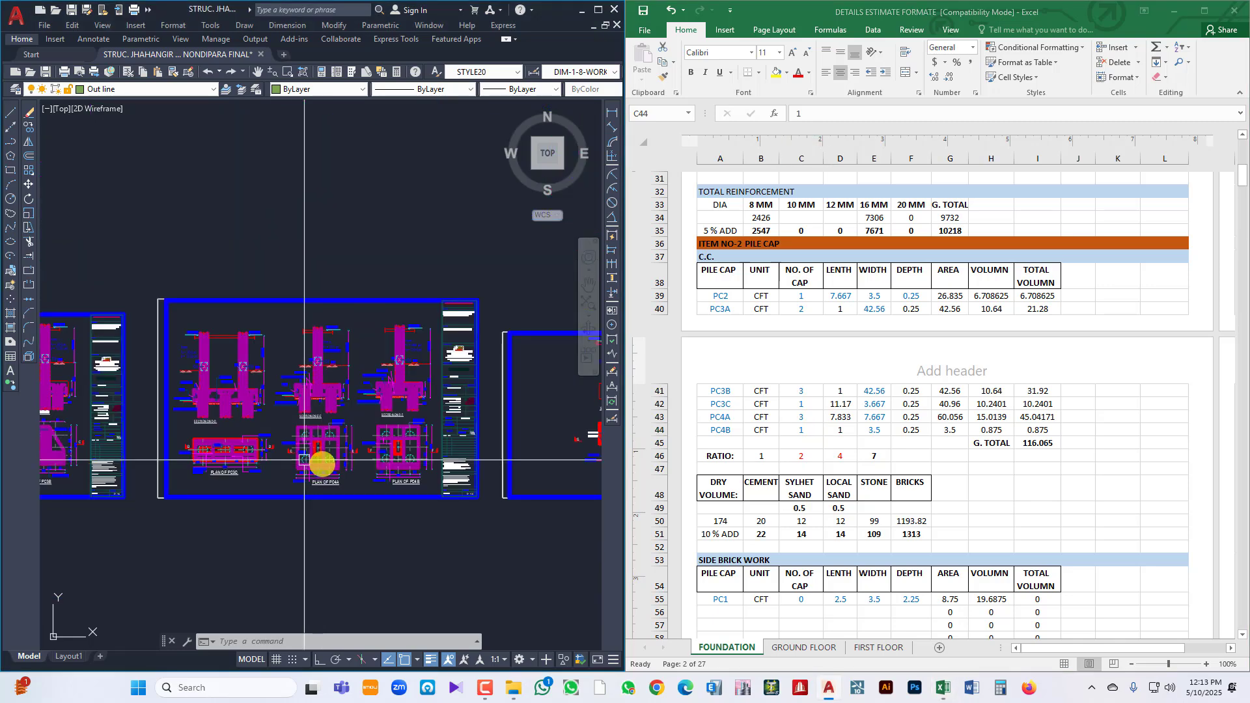
scroll(217, 424, up, 6)
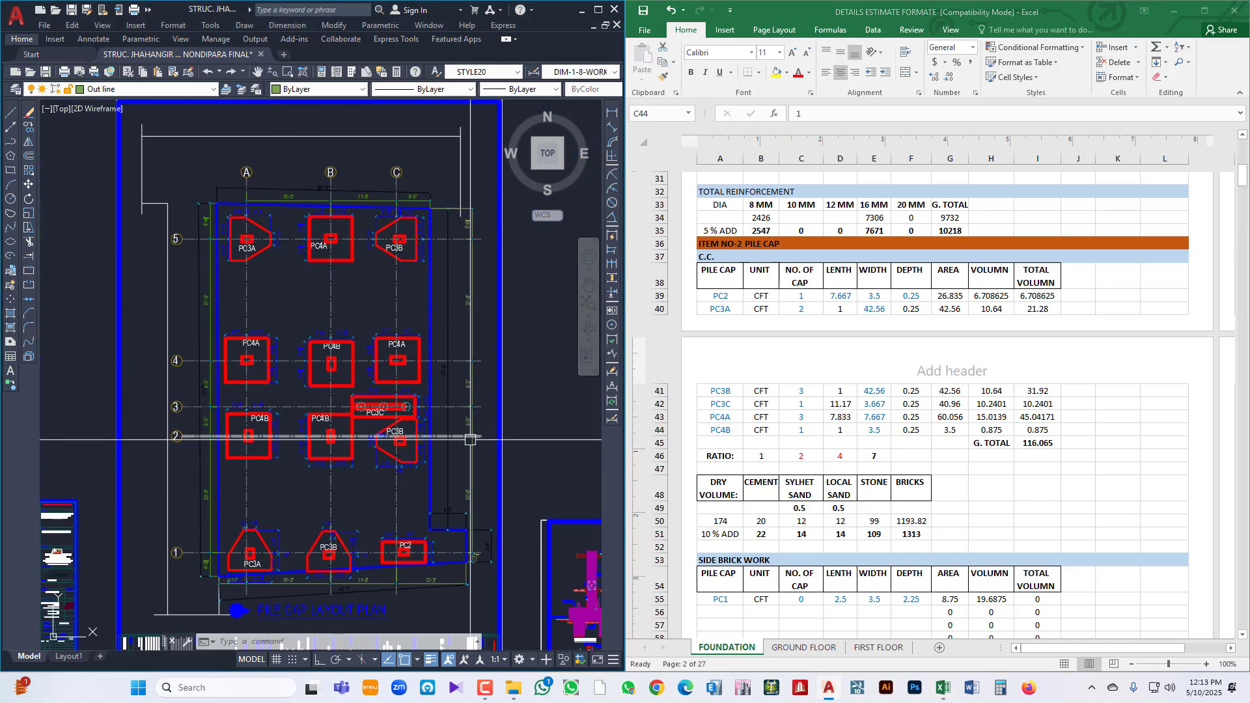
click(792, 438)
text(3)
key(Tab)
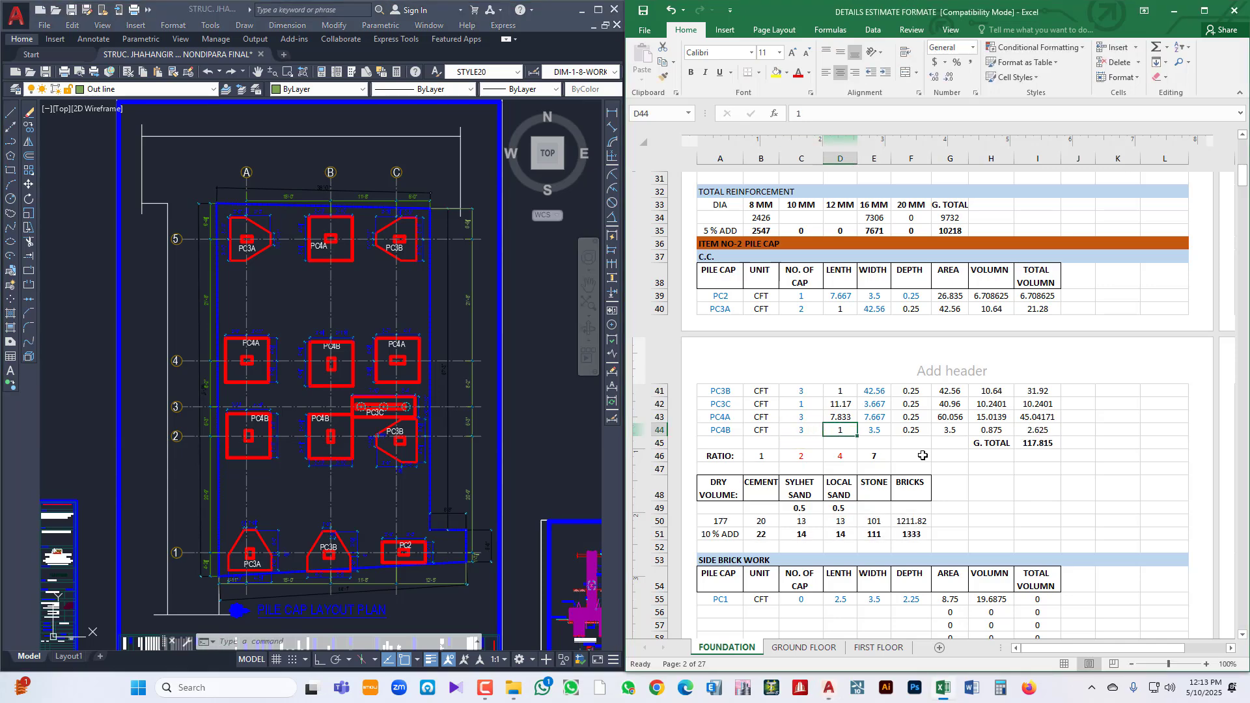
- Enter length 7.833 and width 7.667 for PC4B, then check the C.C. table's grand total
text(7.83)
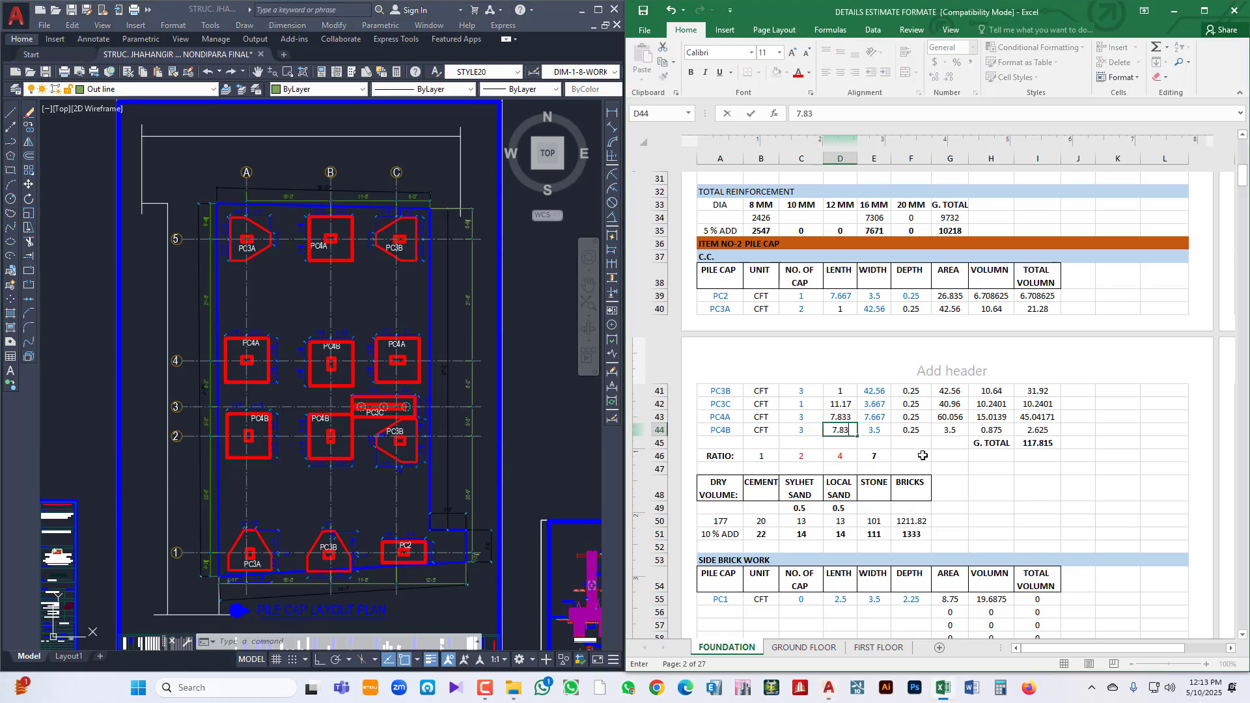
text(3)
key(Tab)
text(7.667)
key(Tab)
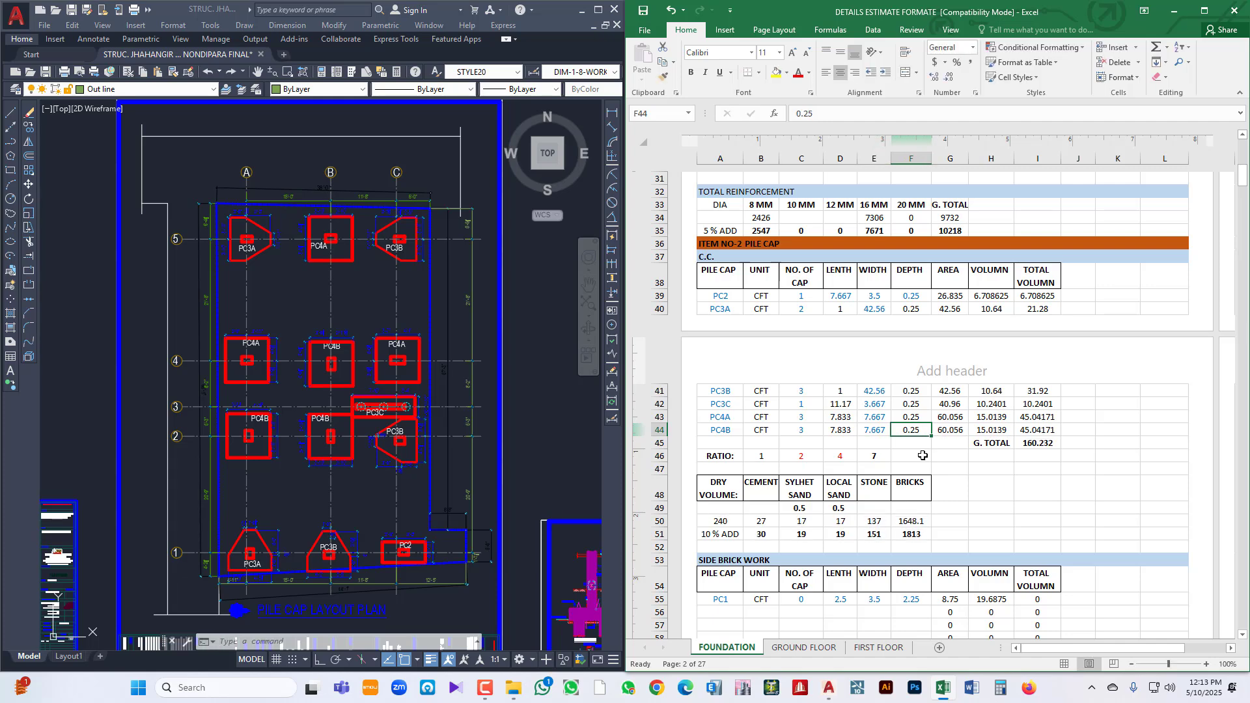
click(1040, 449)
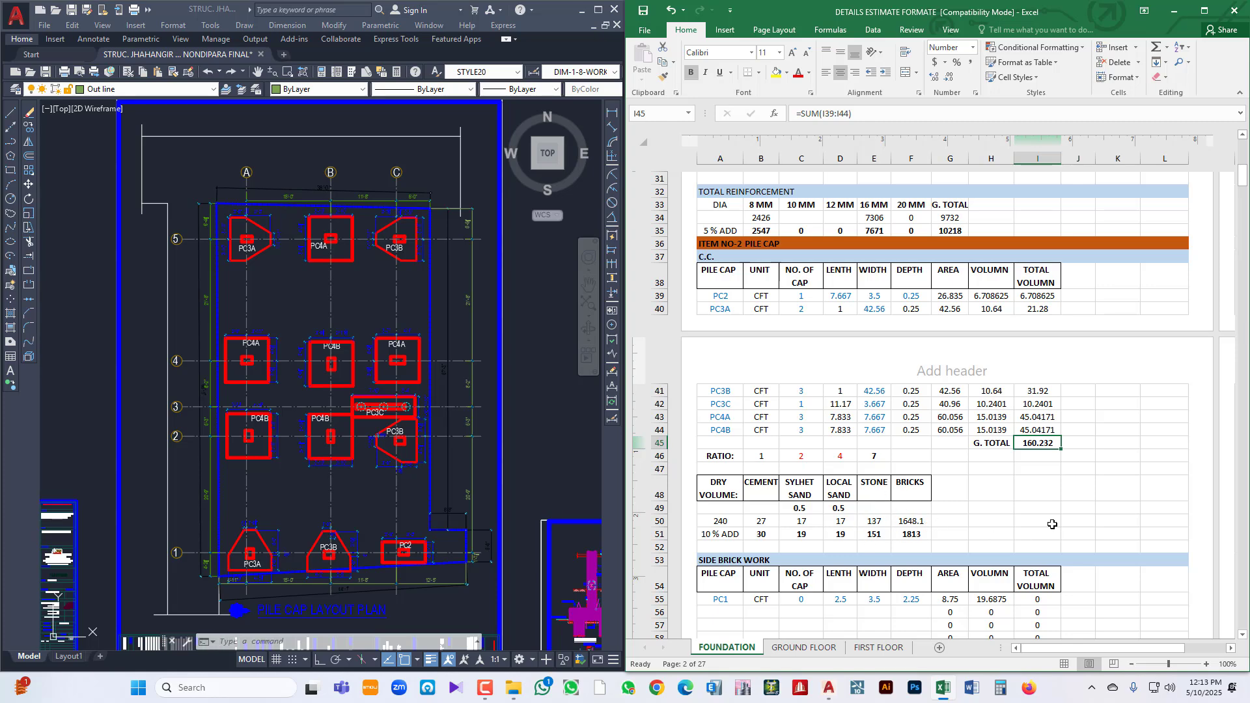
- Try 5% as the added allowance in the C.C. dry volume table and set it back to 10%
scroll(886, 516, down, 3)
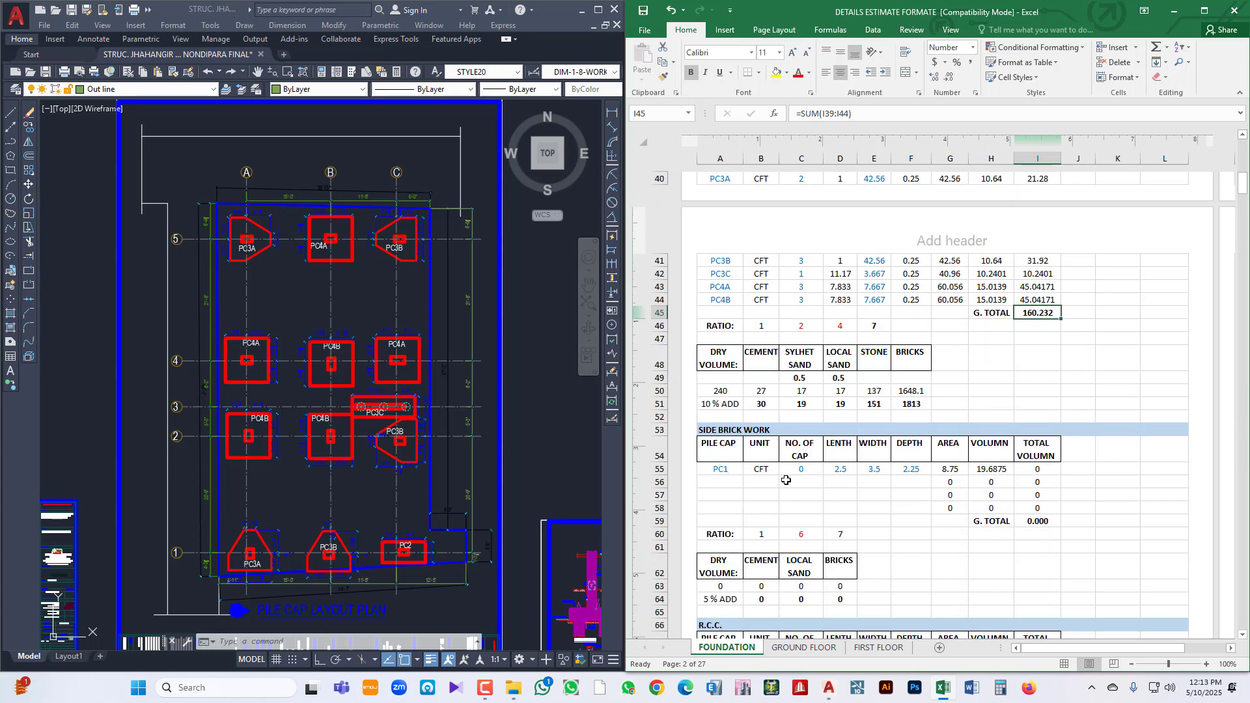
click(717, 402)
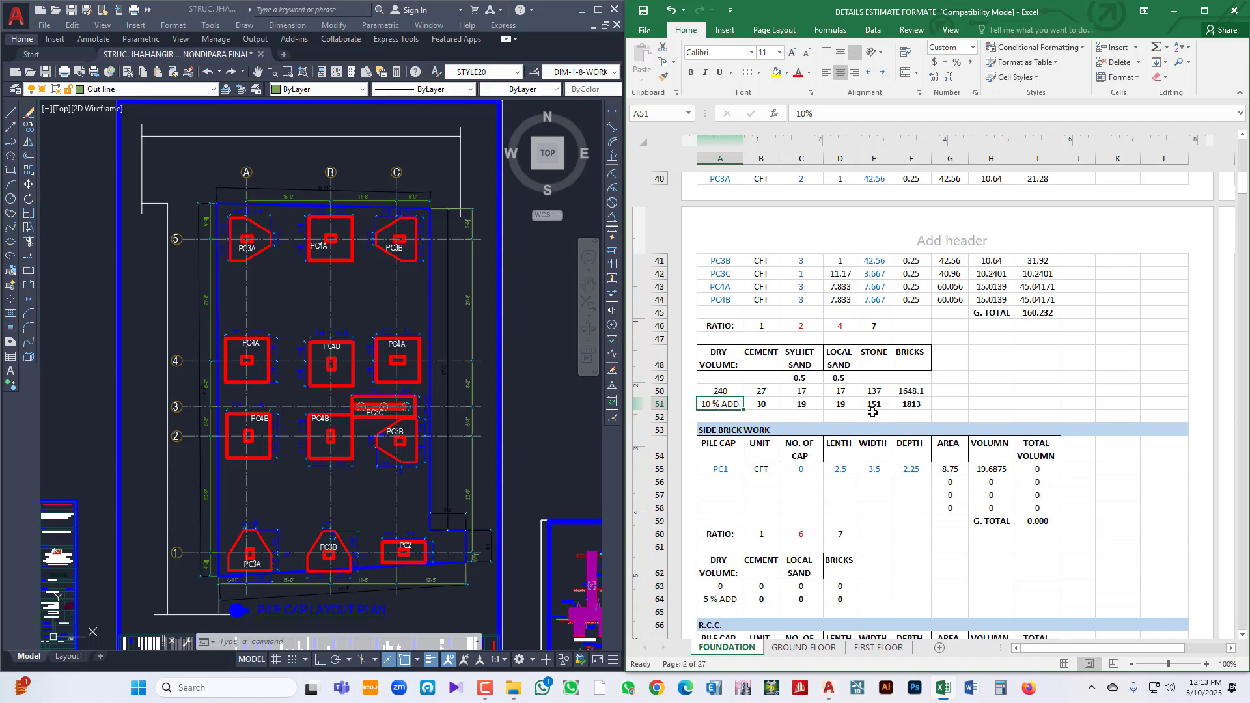
text(5%)
key(Tab)
key(shift+Tab)
text(10%)
key(Tab)
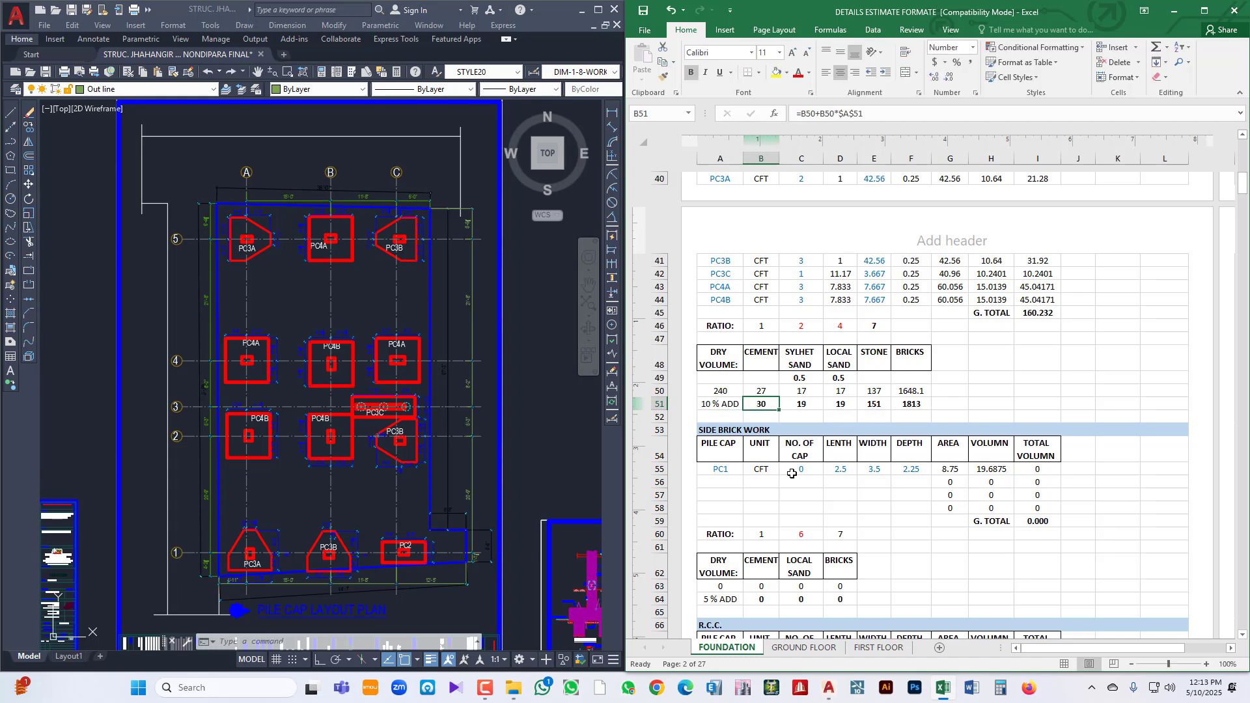
- Examine Section on A-A and the Plan of PC2 for cap depth and side brick work, alongside the Side Brick Work and R.C.C. tables
click(792, 473)
scroll(770, 469, down, 4)
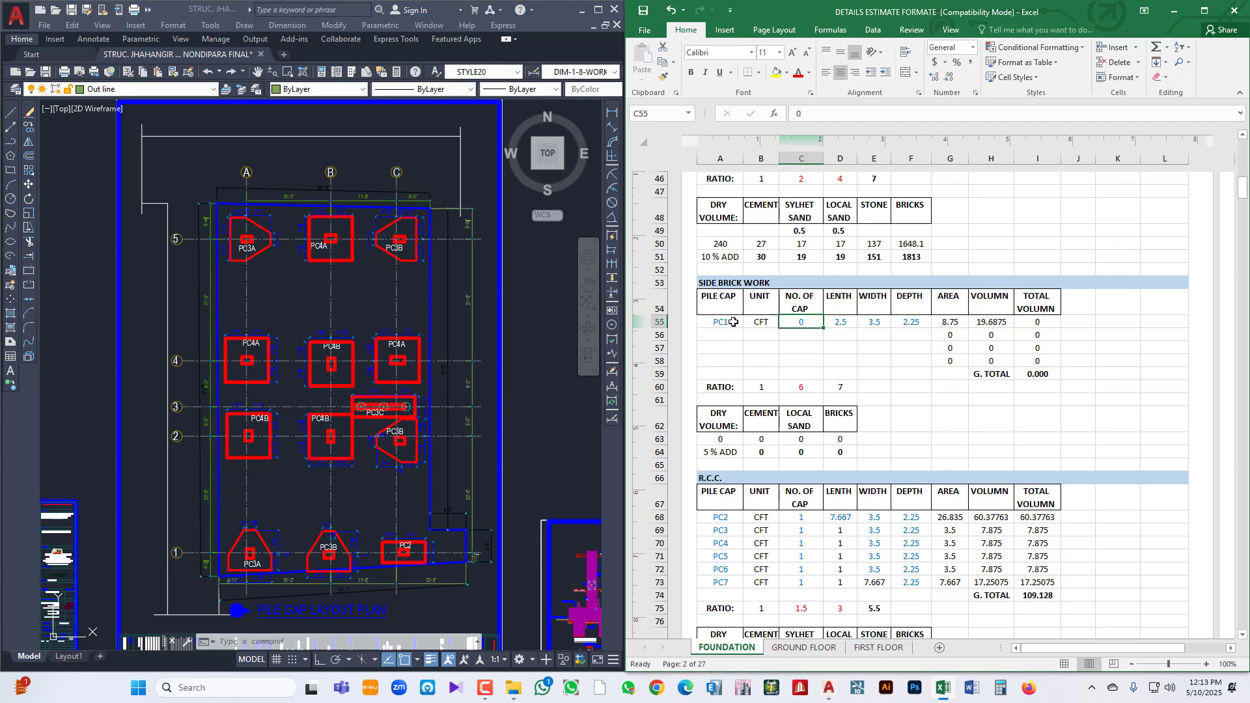
click(467, 432)
scroll(466, 433, down, 4)
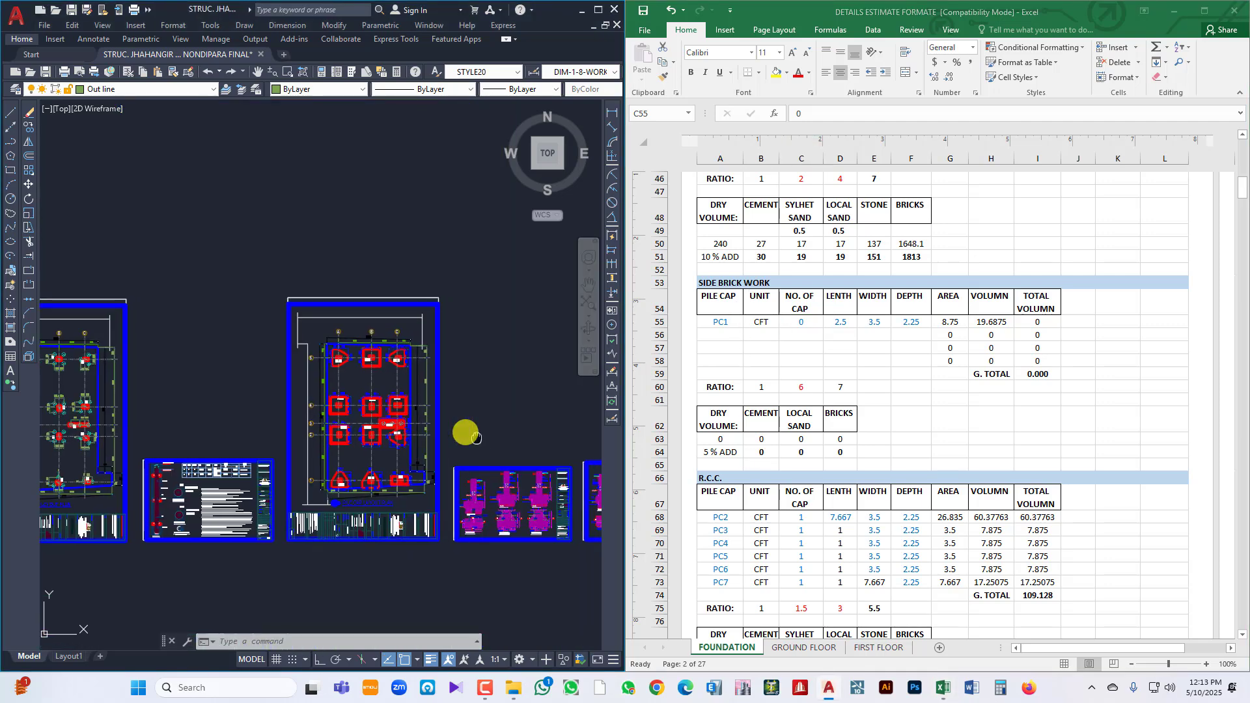
scroll(470, 501, up, 6)
scroll(440, 511, up, 5)
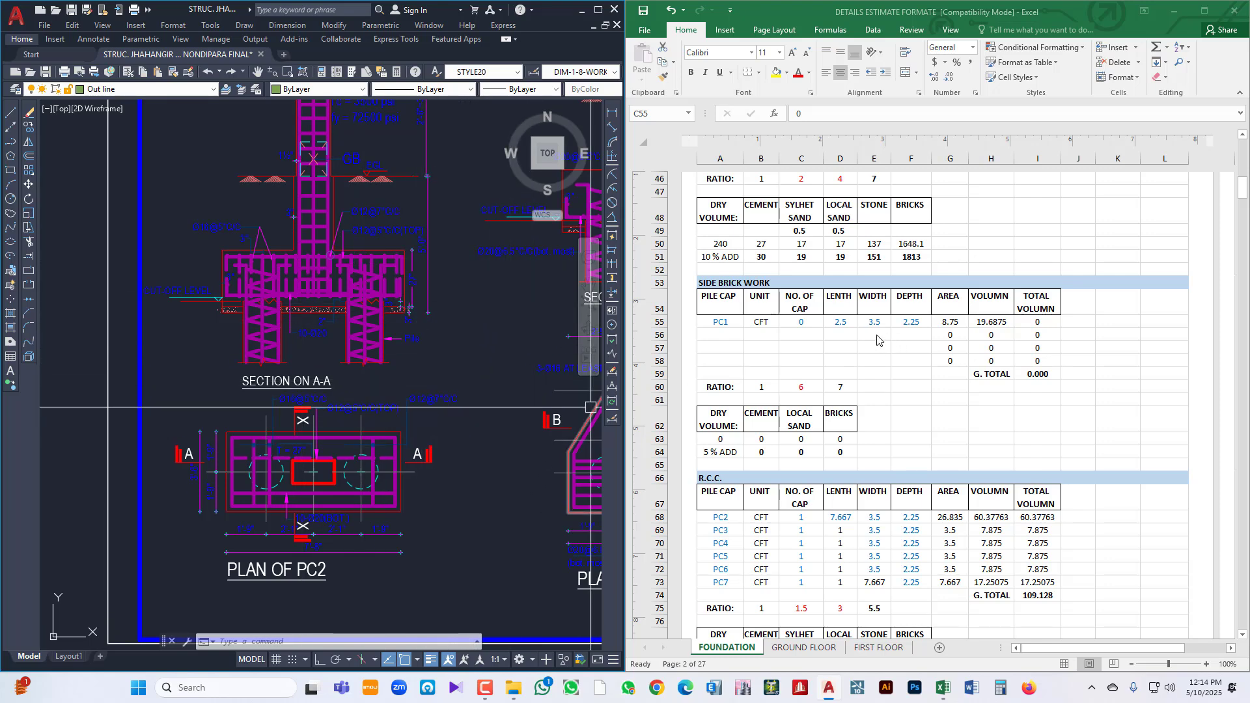
scroll(897, 354, down, 3)
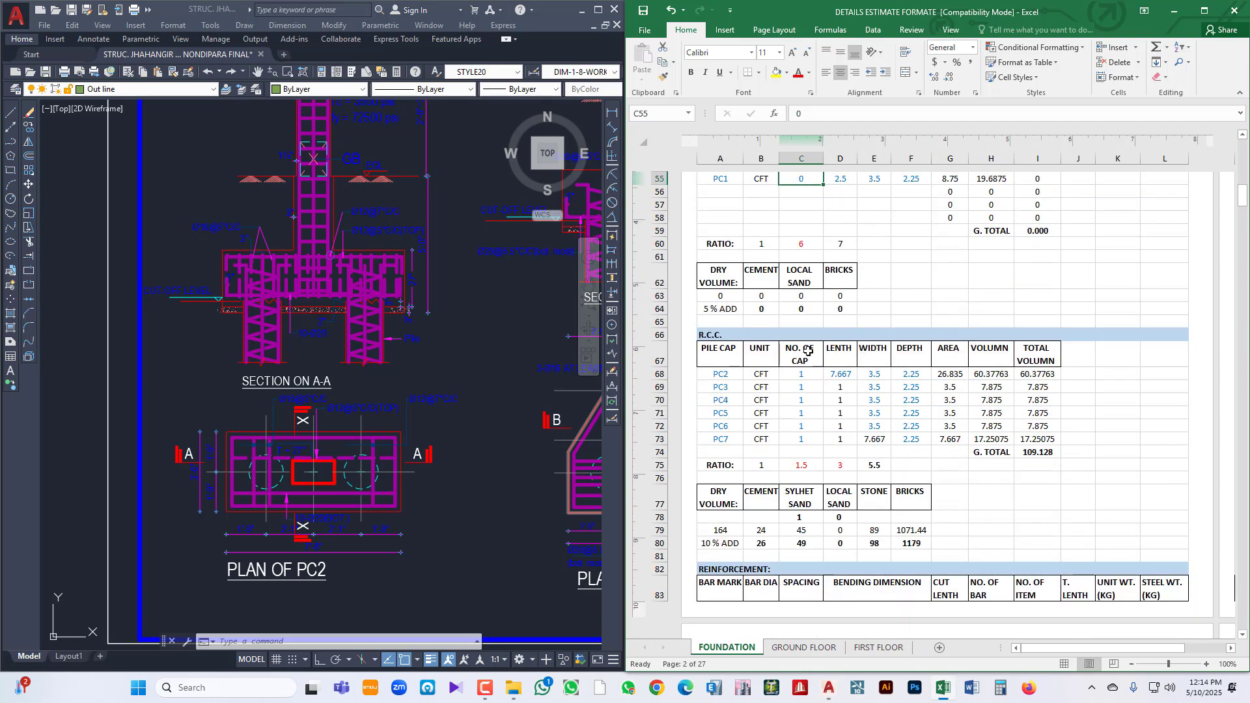
scroll(808, 352, down, 3)
scroll(346, 289, up, 5)
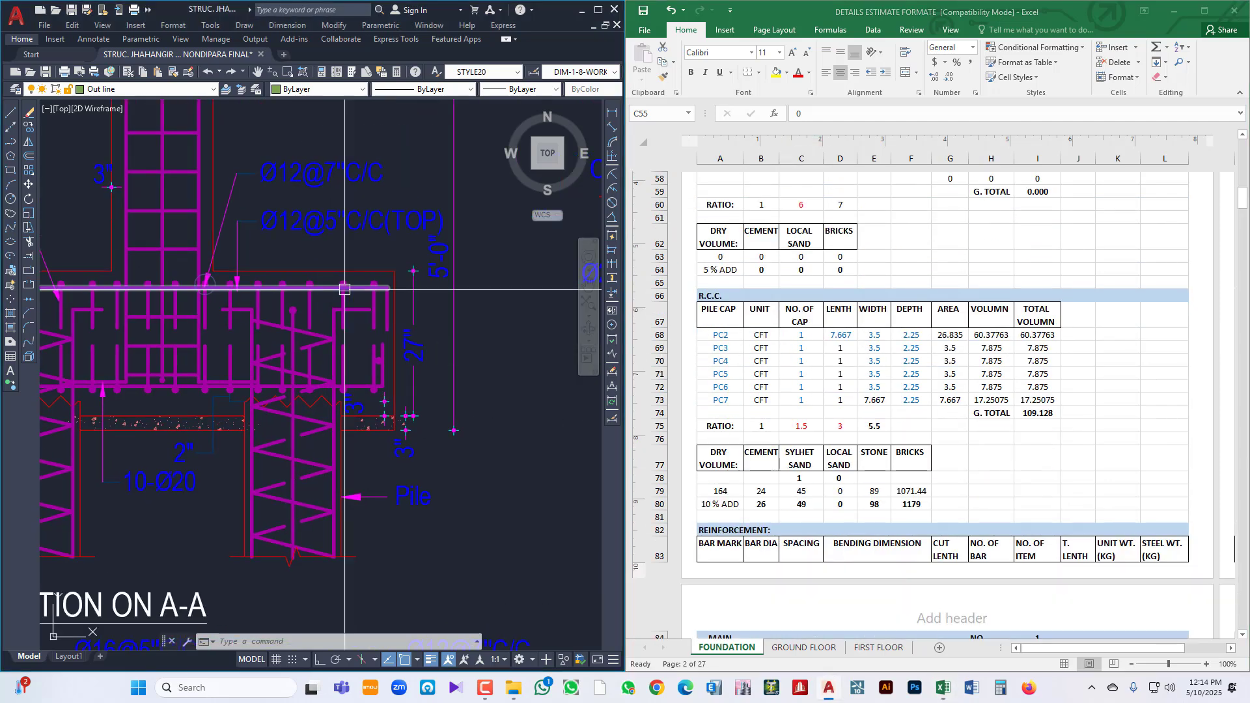
scroll(326, 361, down, 4)
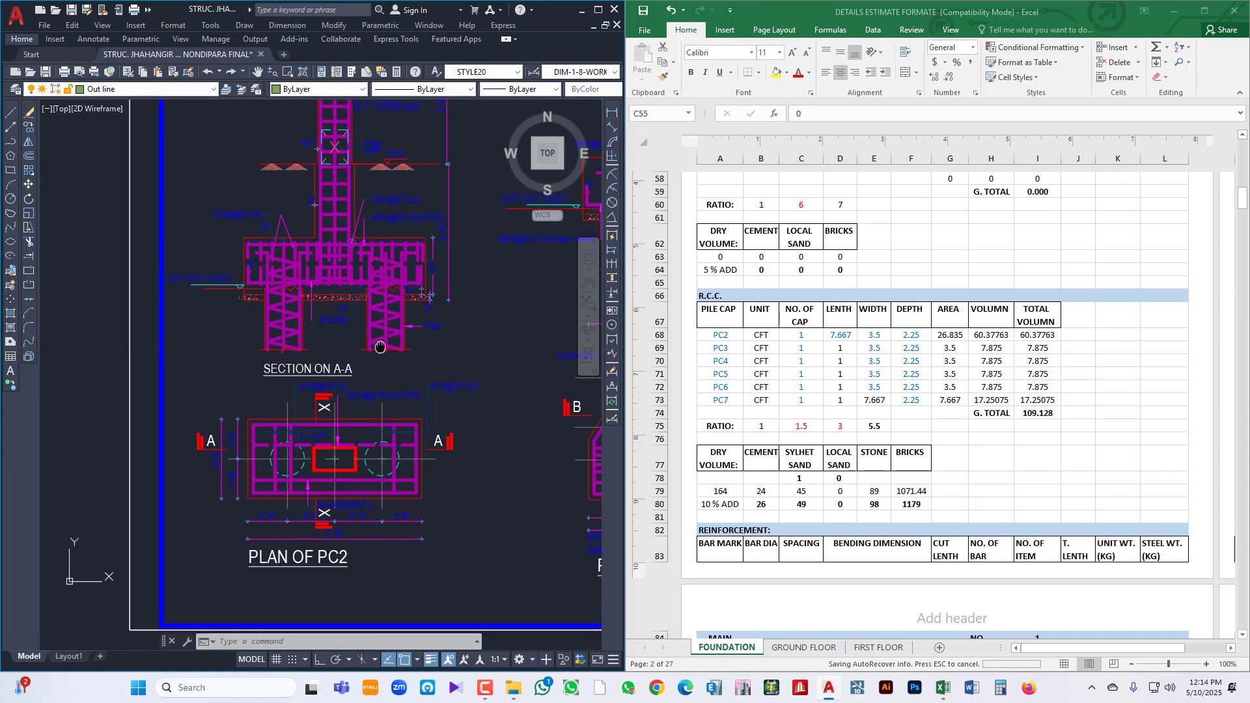
drag(380, 347, 359, 365)
scroll(762, 342, up, 2)
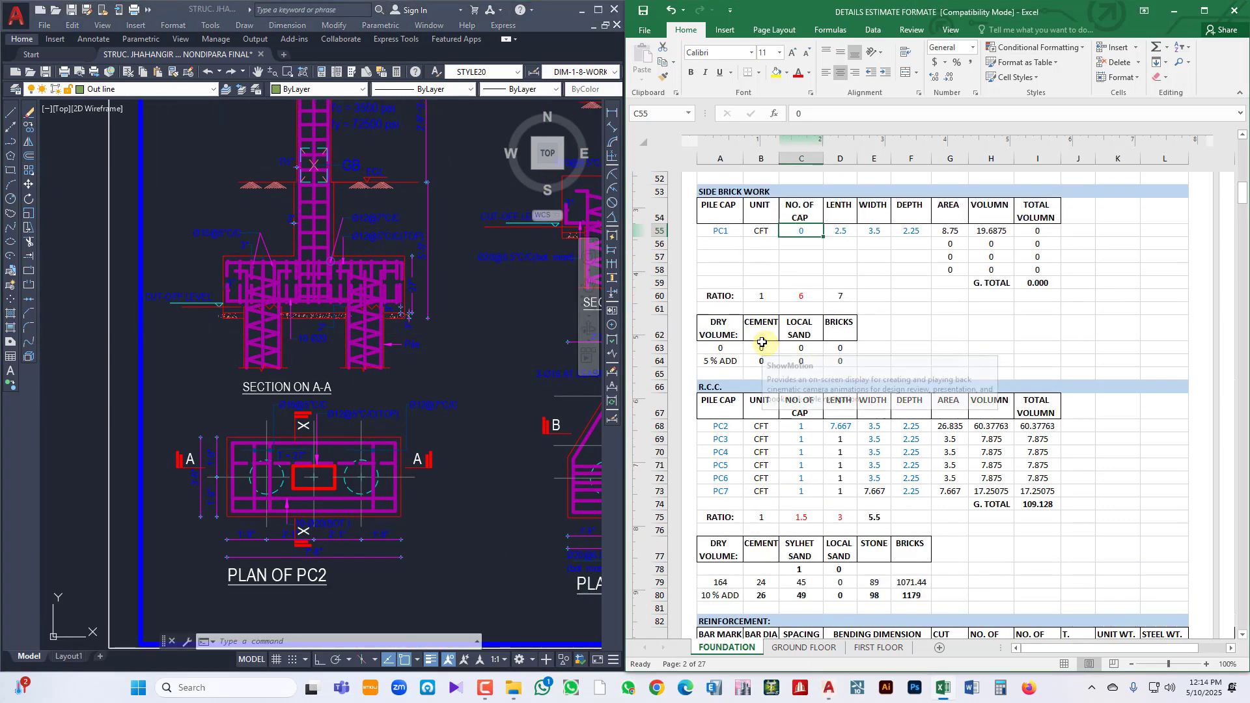
- Copy the C.C. table's cap names, units, counts, lengths and widths for PC2 to PC4B into the R.C.C. table
scroll(762, 342, up, 7)
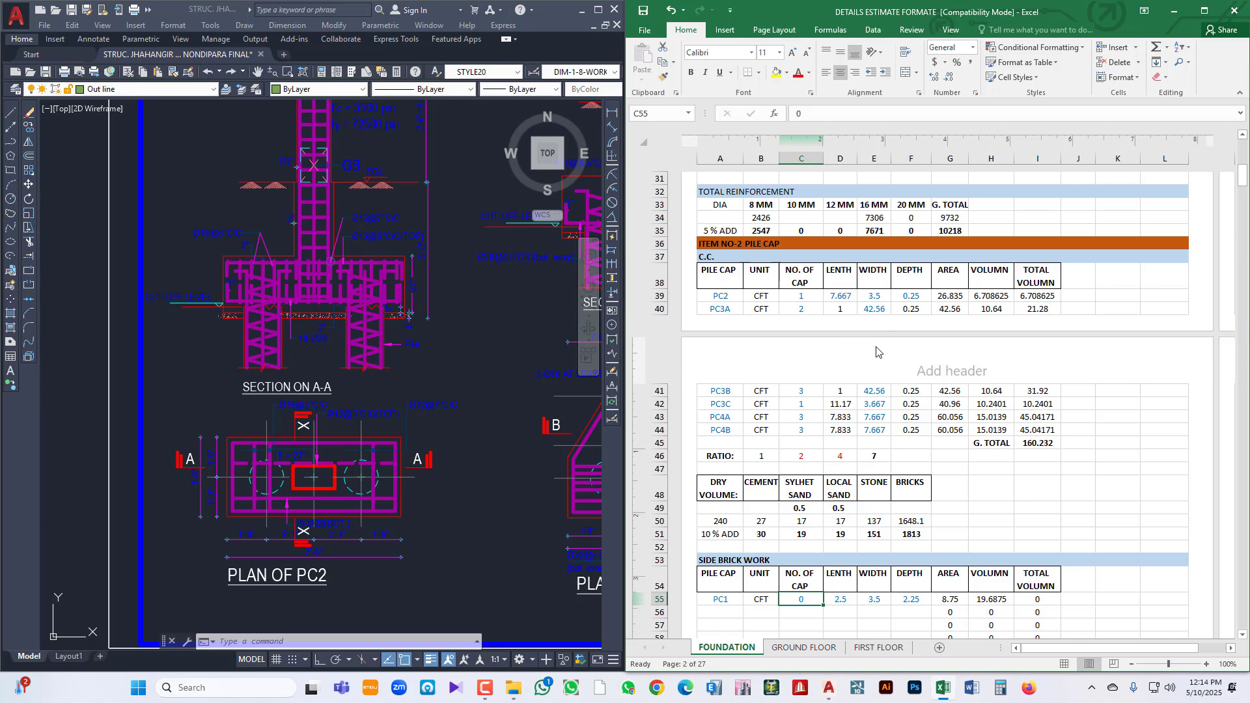
drag(717, 296, 873, 431)
key(ctrl+c)
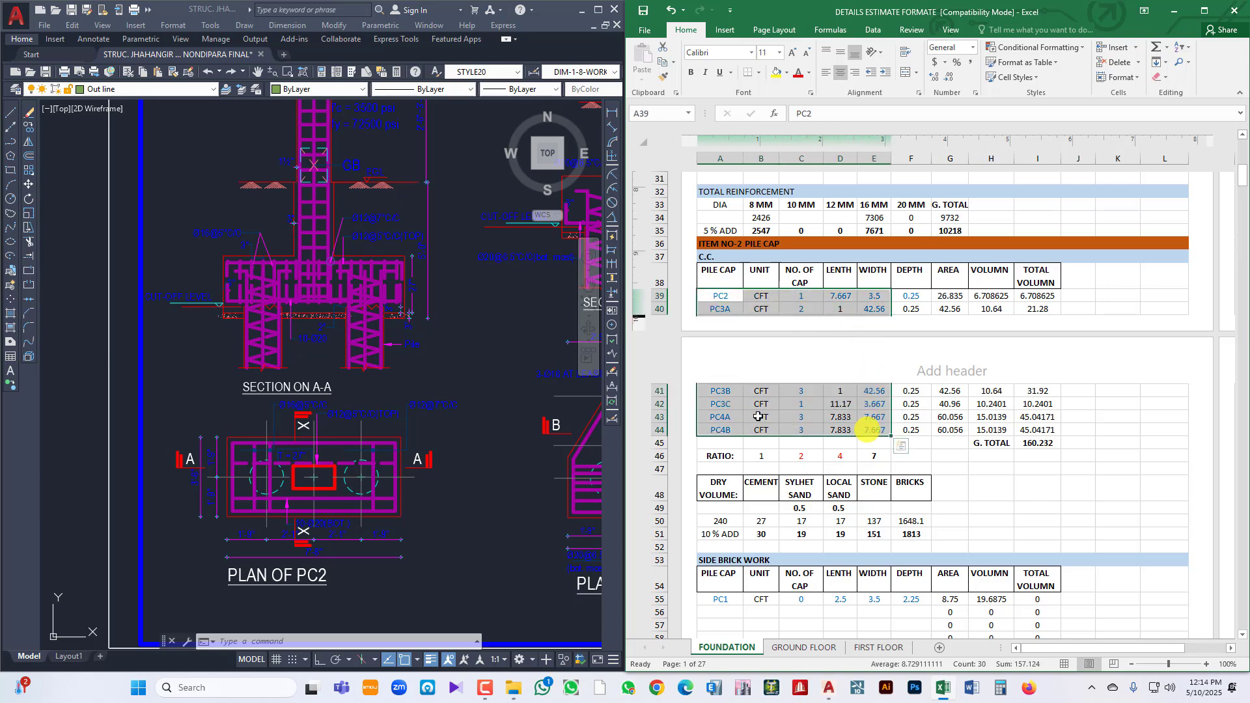
right_click(753, 414)
click(793, 163)
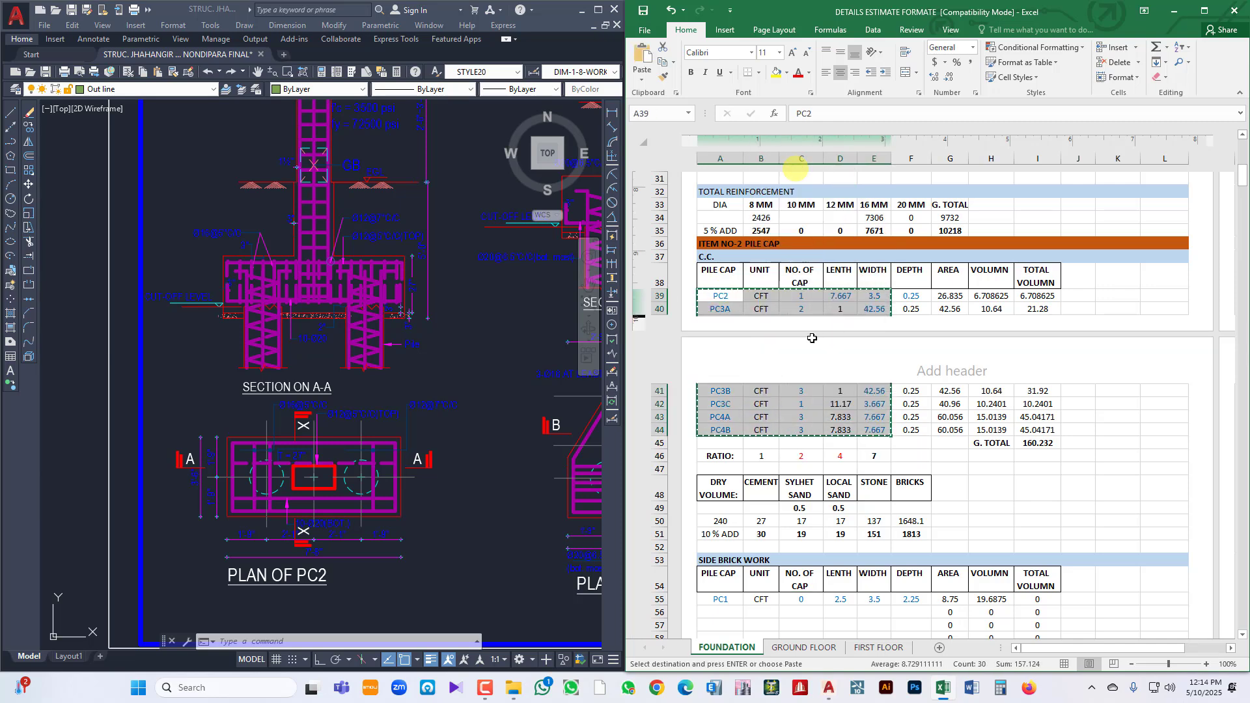
scroll(810, 334, down, 8)
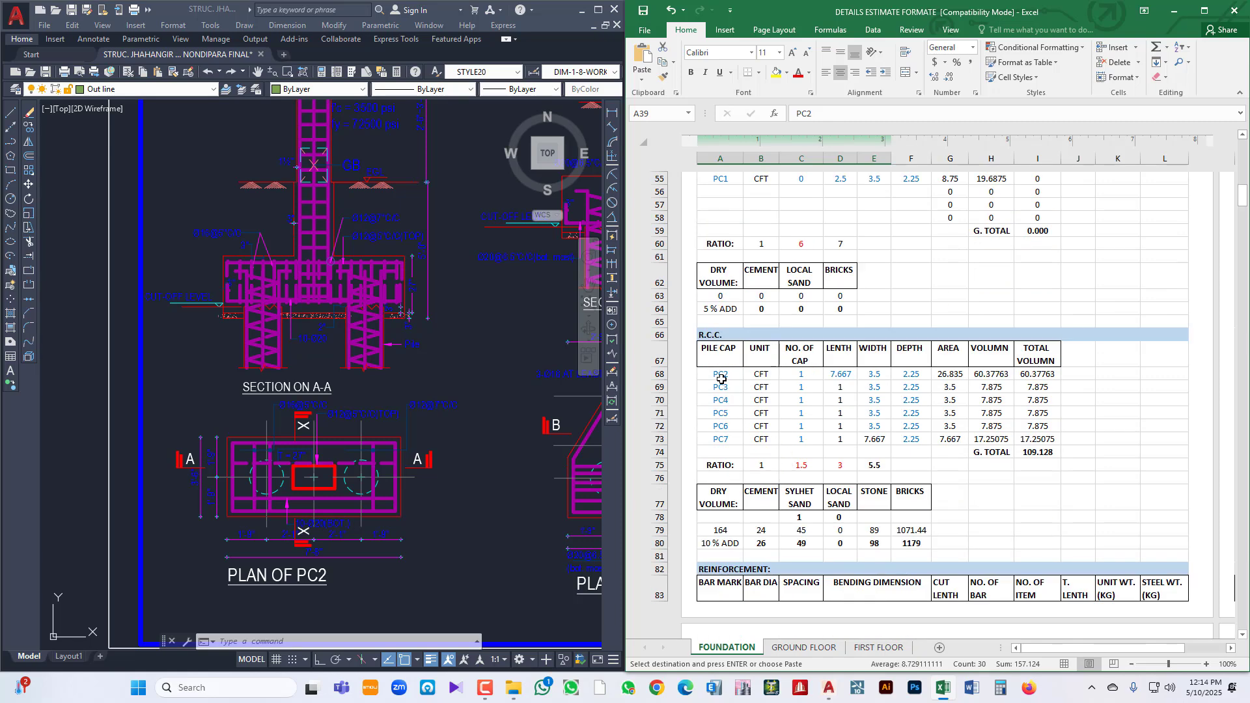
click(722, 374)
right_click(721, 373)
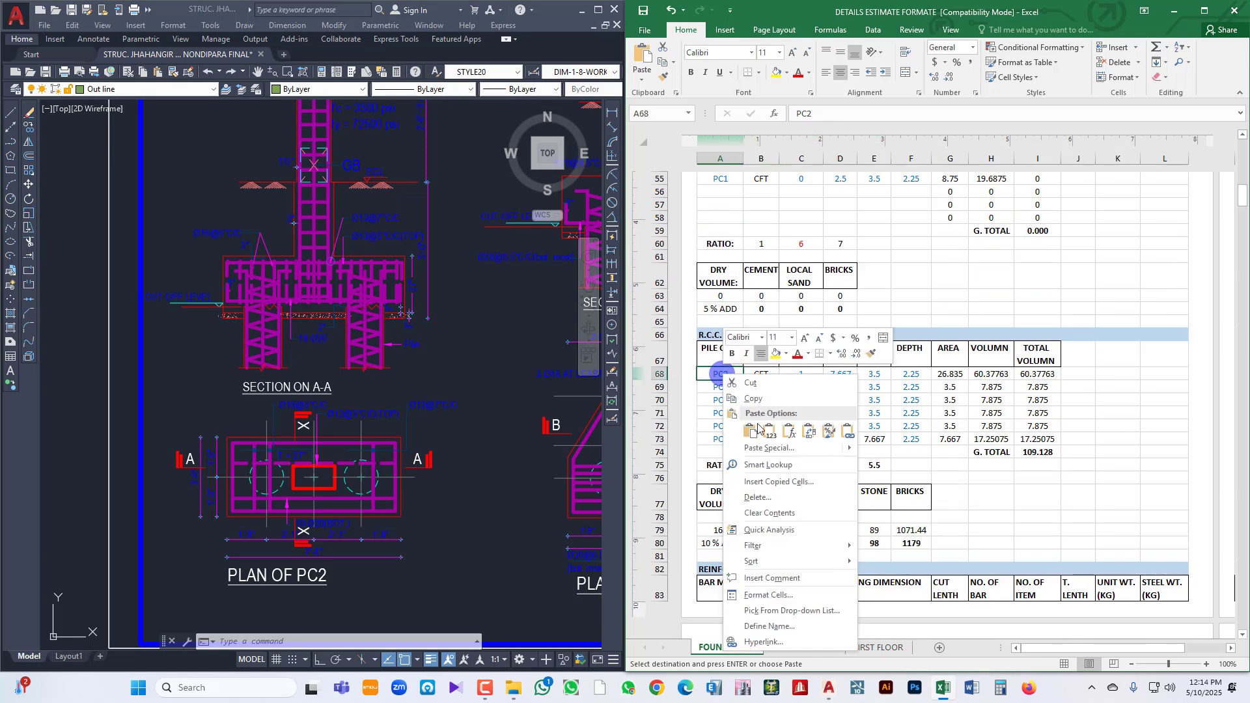
click(756, 430)
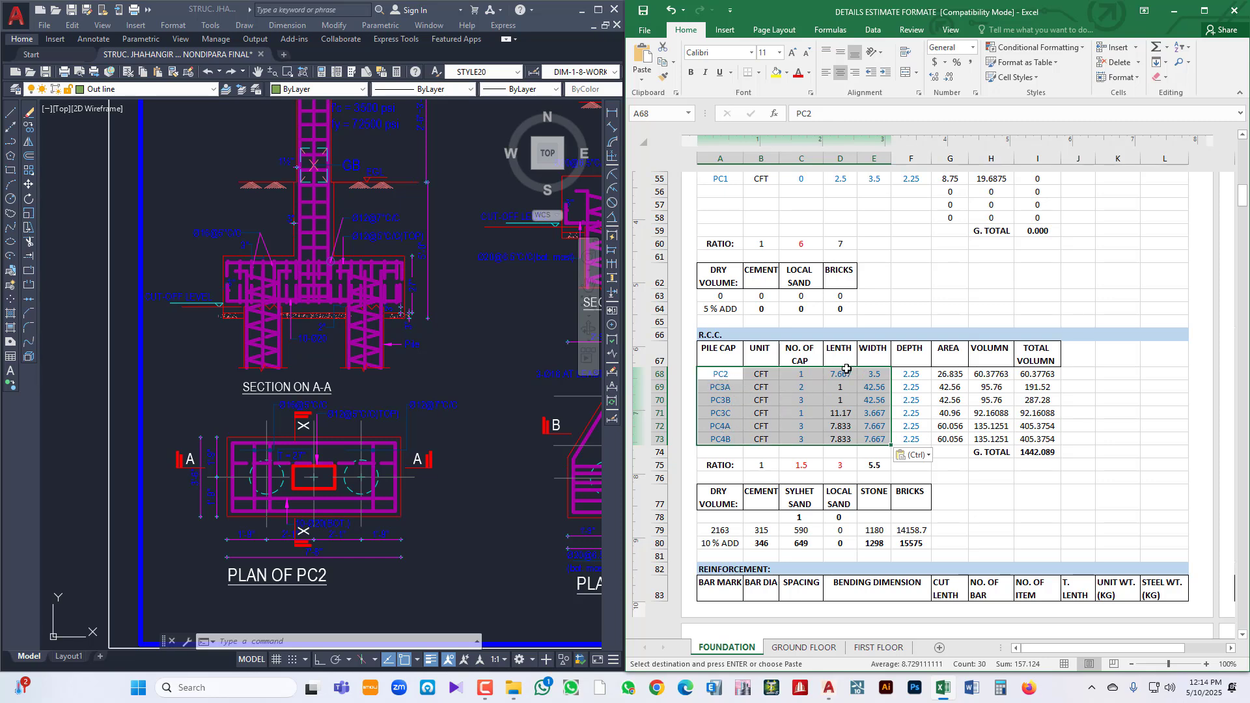
click(876, 414)
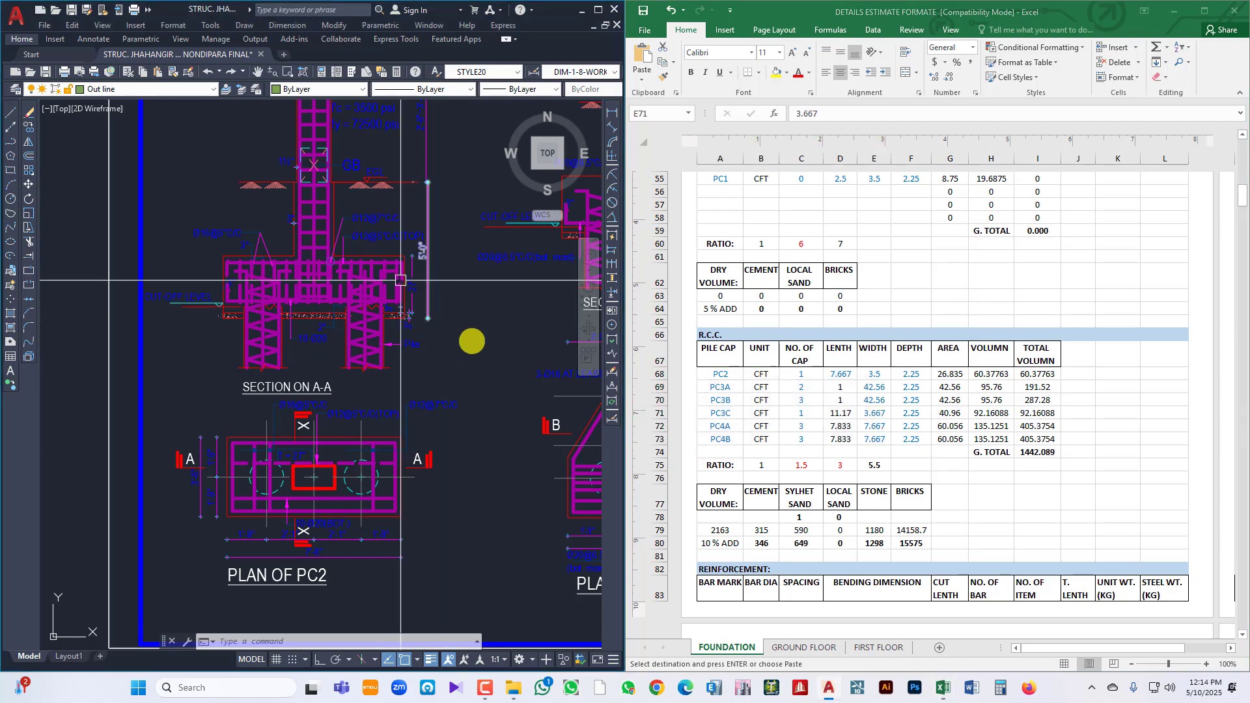
- Check the cap depth in Section on A-A and enter 2.25 as PC2's depth in the R.C.C. table
scroll(430, 229, up, 4)
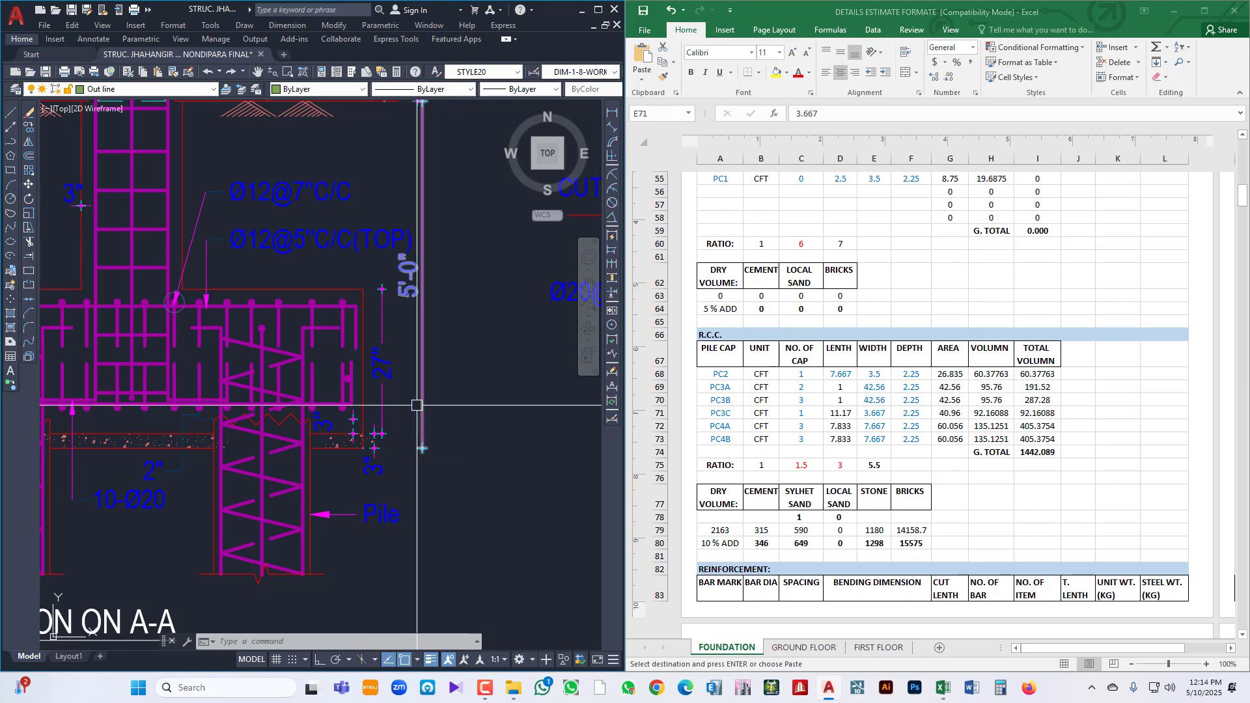
scroll(450, 431, down, 8)
mouse_move(455, 436)
mouse_down()
mouse_move(405, 437)
mouse_move(426, 433)
mouse_up()
scroll(404, 439, up, 4)
scroll(427, 432, up, 6)
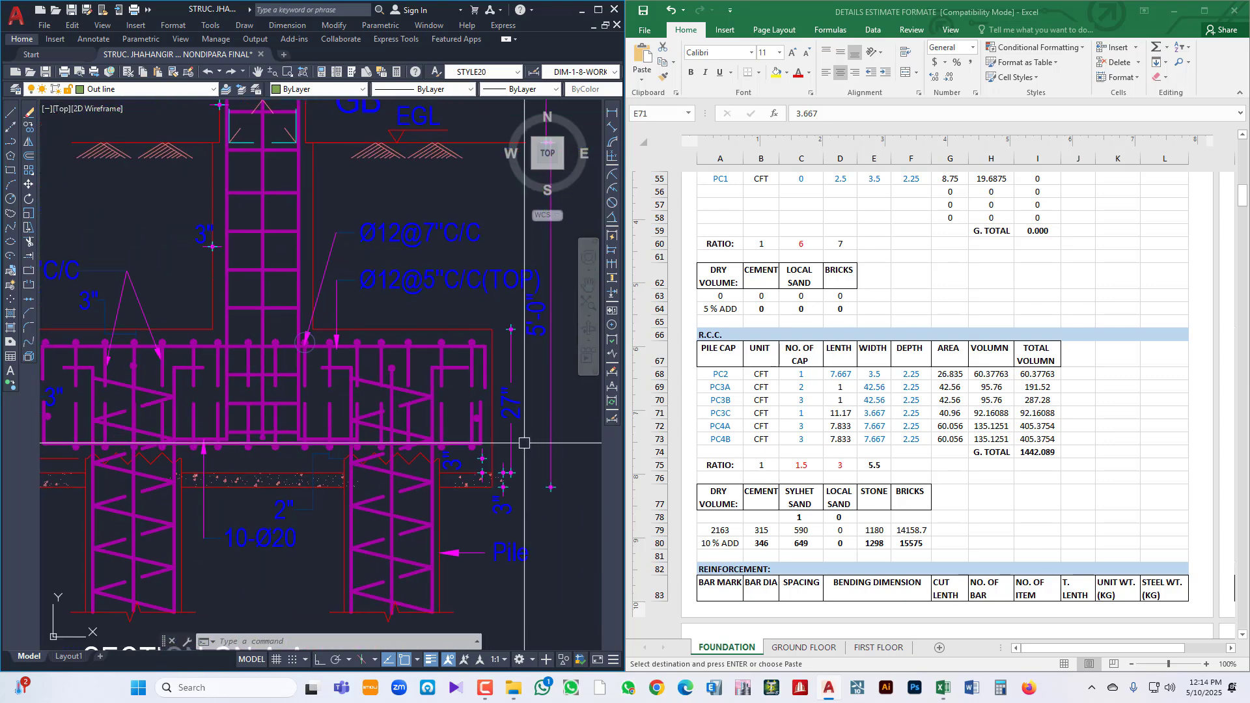
mouse_move(545, 430)
mouse_down()
mouse_move(447, 428)
mouse_move(471, 427)
mouse_up()
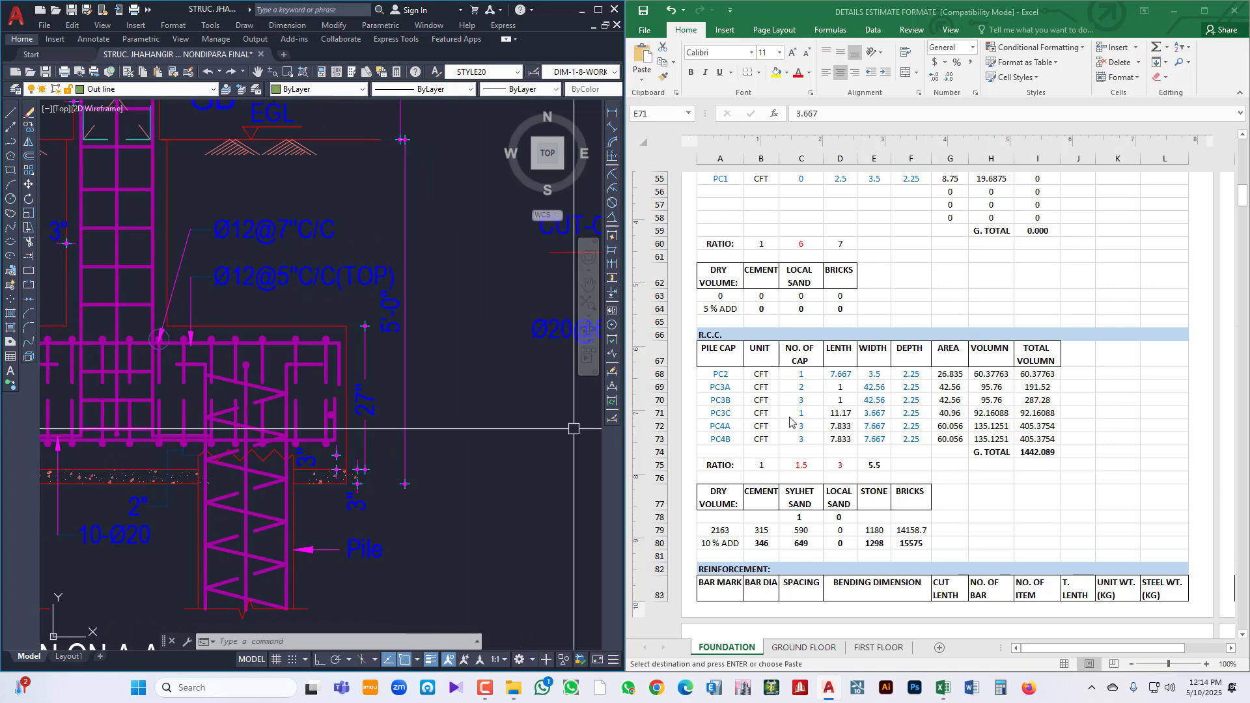
click(911, 376)
text(2.25)
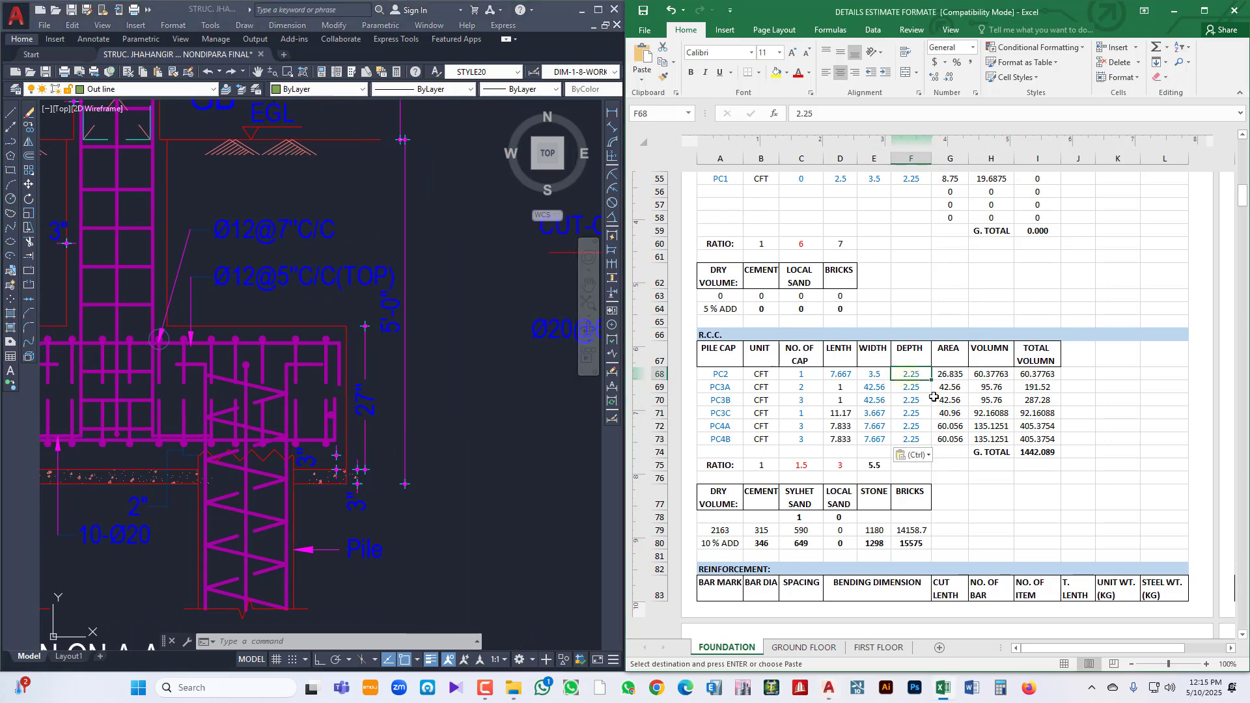
text(2.)
key(Return)
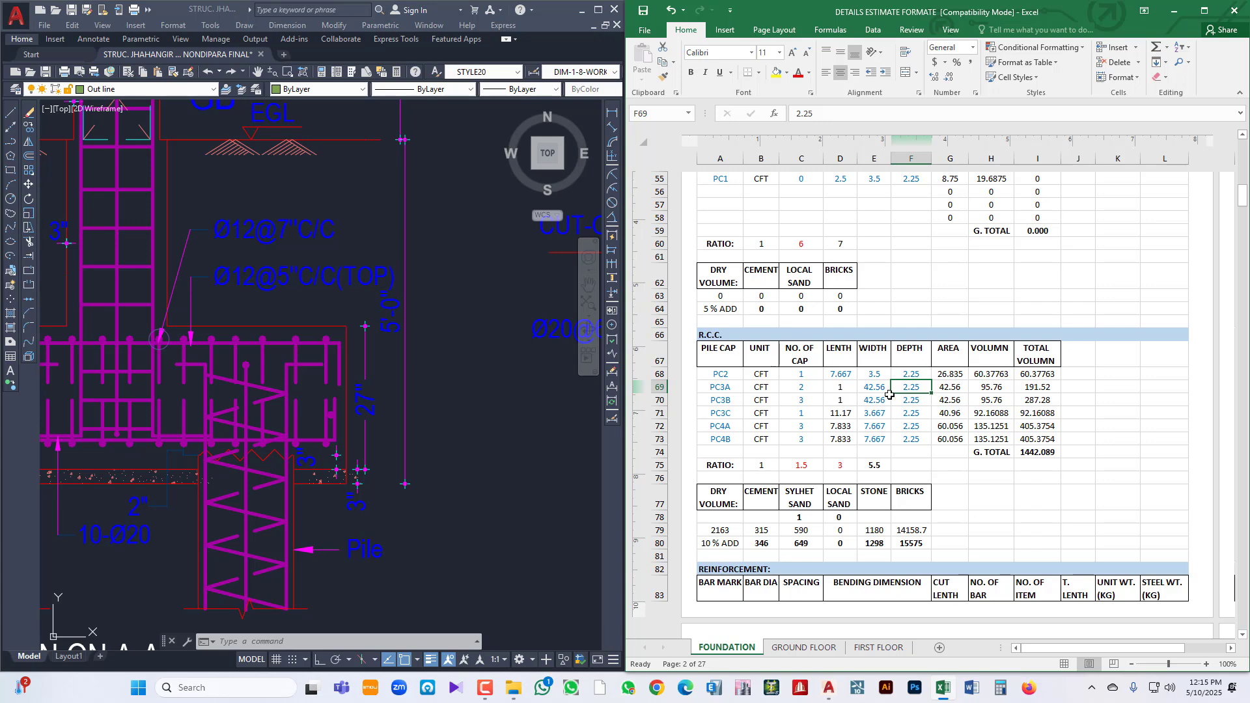
- Check the cap depth in Section on B-B and enter 2.25 as PC3A's depth in the R.C.C. table
click(397, 447)
scroll(397, 447, down, 6)
drag(398, 448, 416, 445)
scroll(415, 445, up, 6)
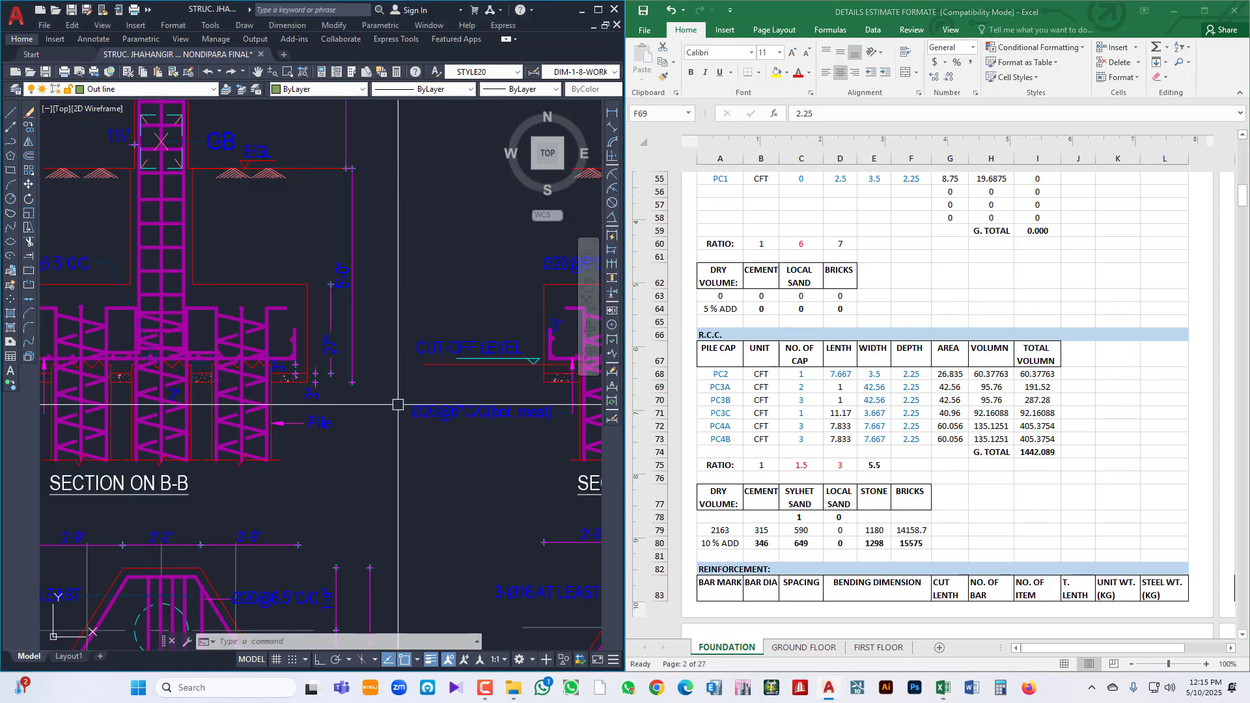
click(894, 417)
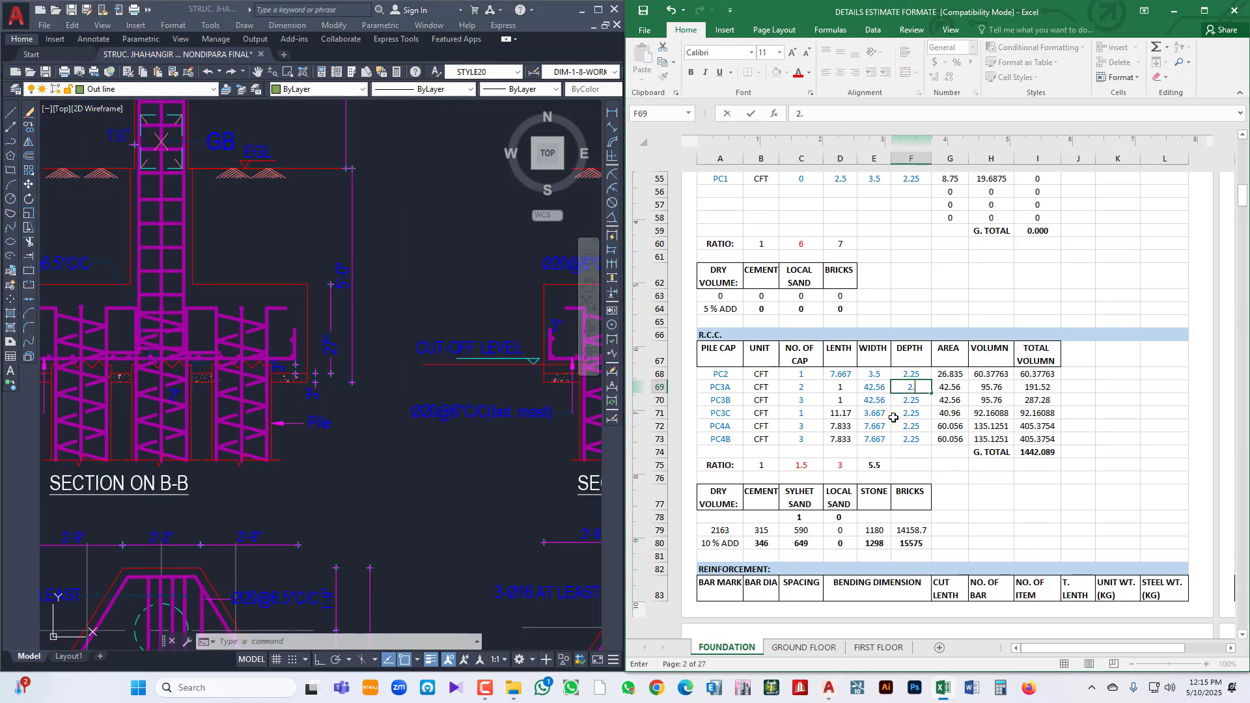
key(Return)
- Check the cap depth in Section on C-C and enter 2.5 as PC3B's depth in the R.C.C. table
click(480, 430)
scroll(480, 427, down, 3)
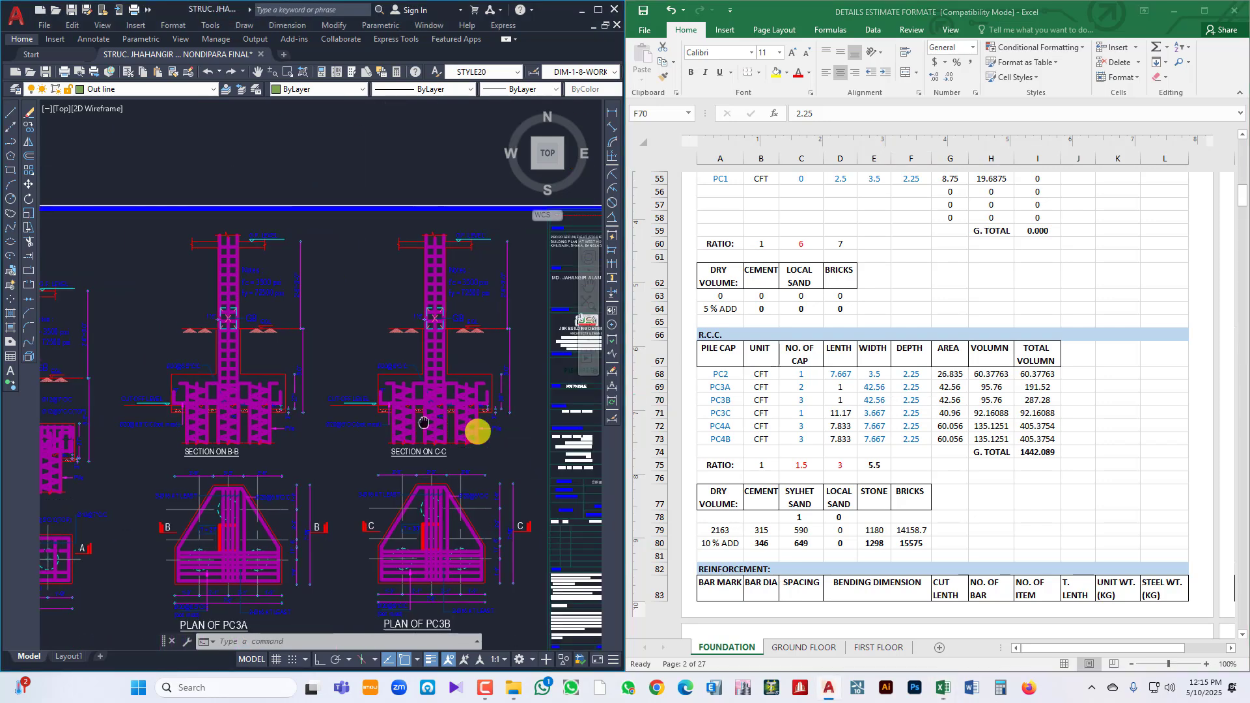
scroll(452, 419, up, 5)
drag(511, 413, 458, 416)
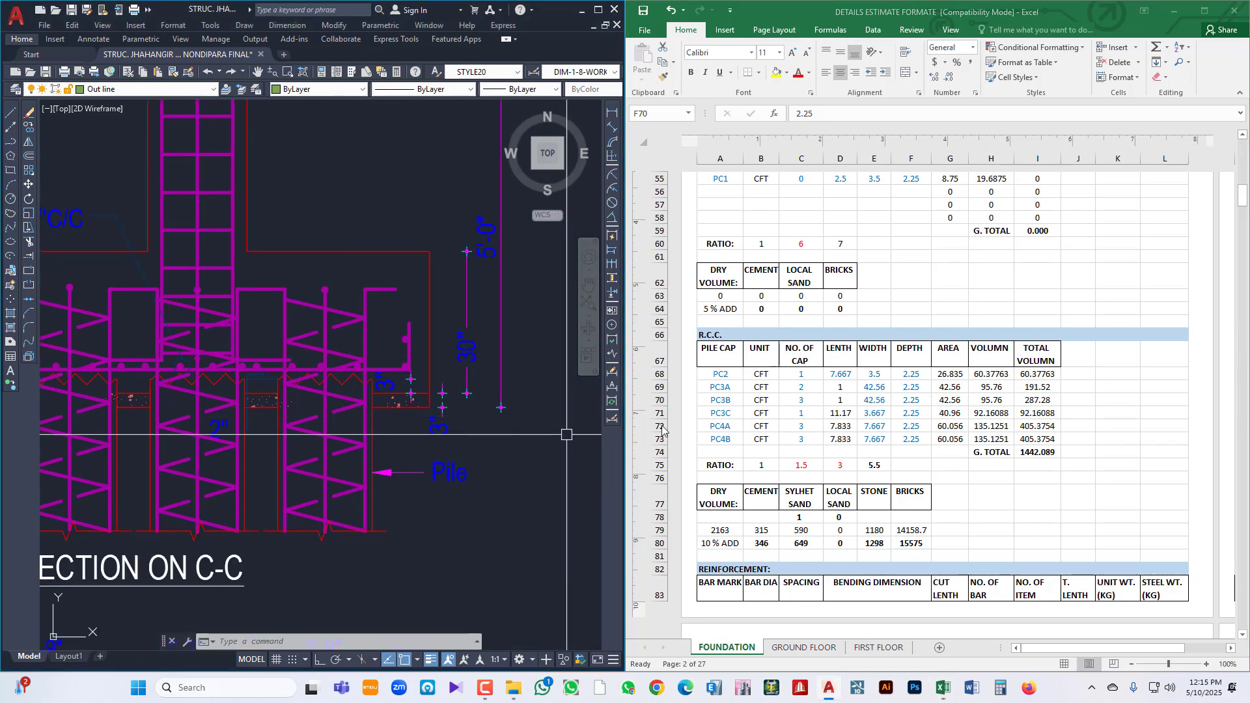
click(870, 435)
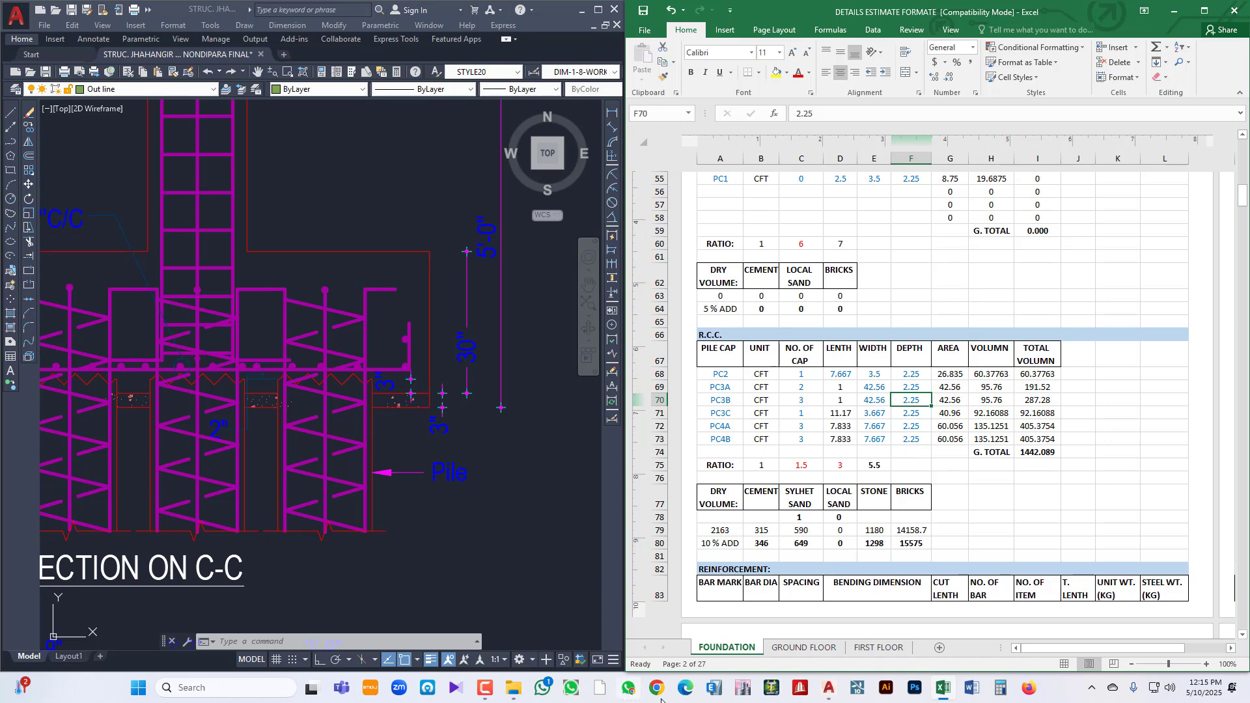
click(485, 688)
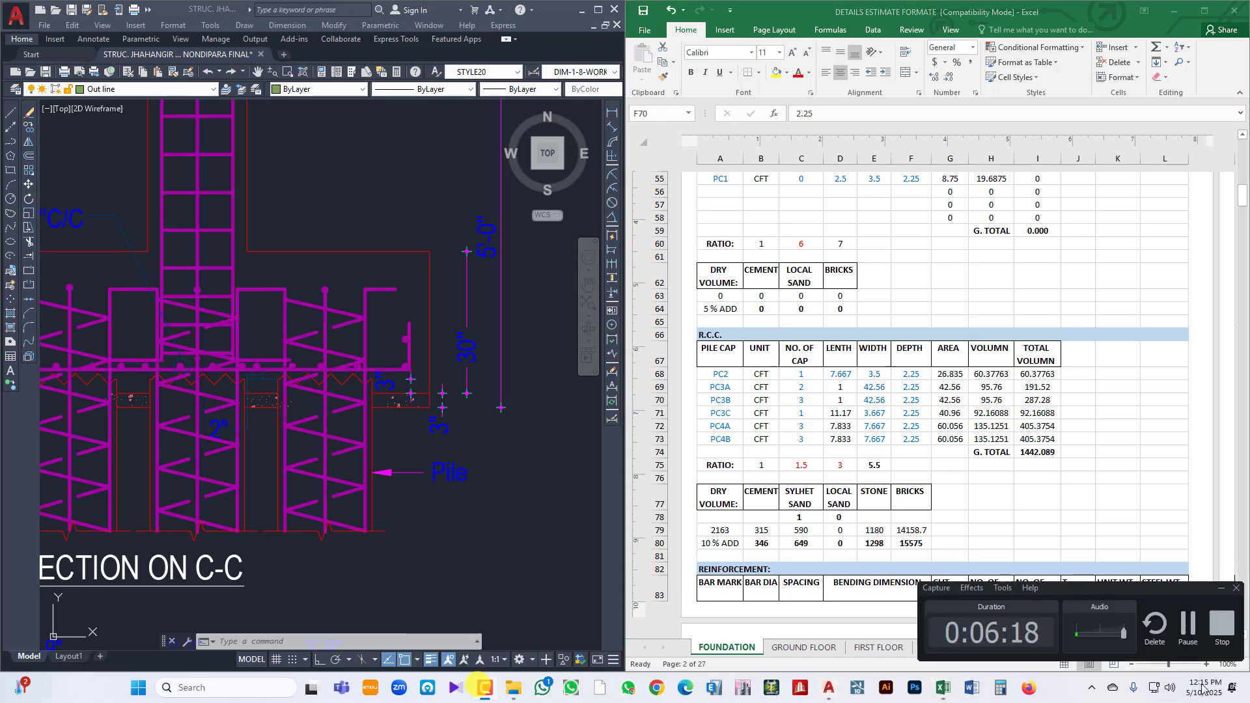
click(1196, 631)
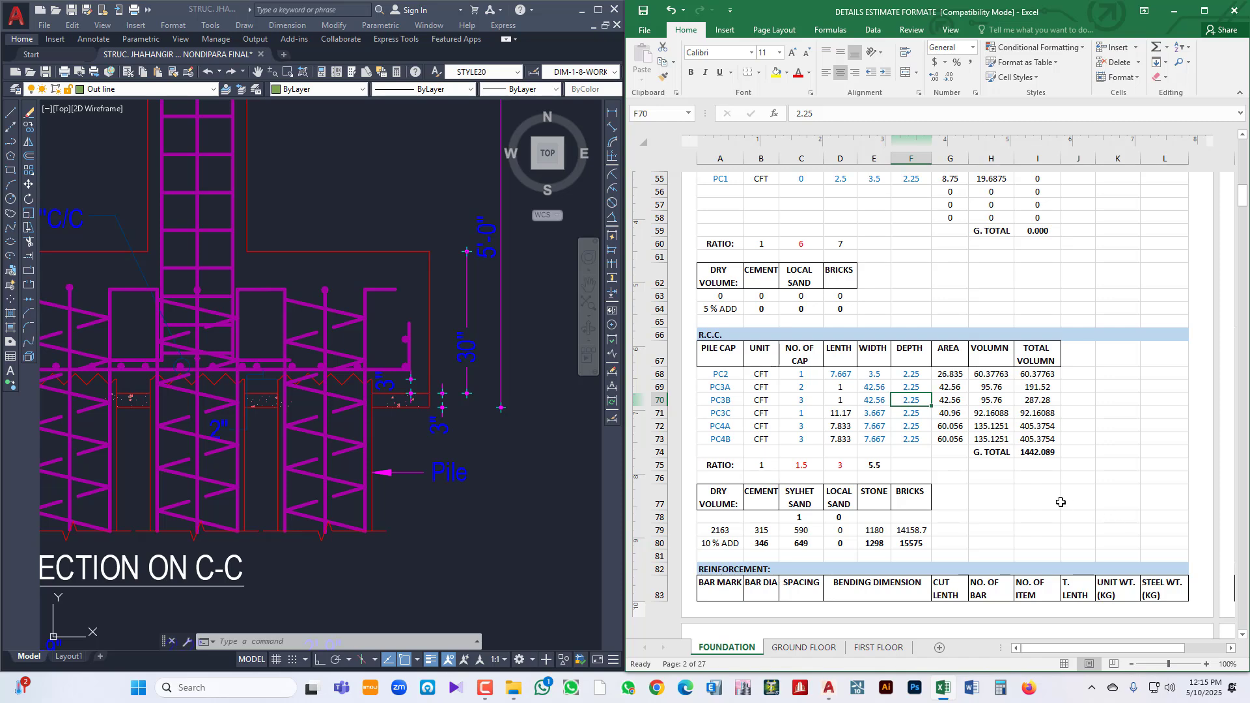
text(2.5)
key(Return)
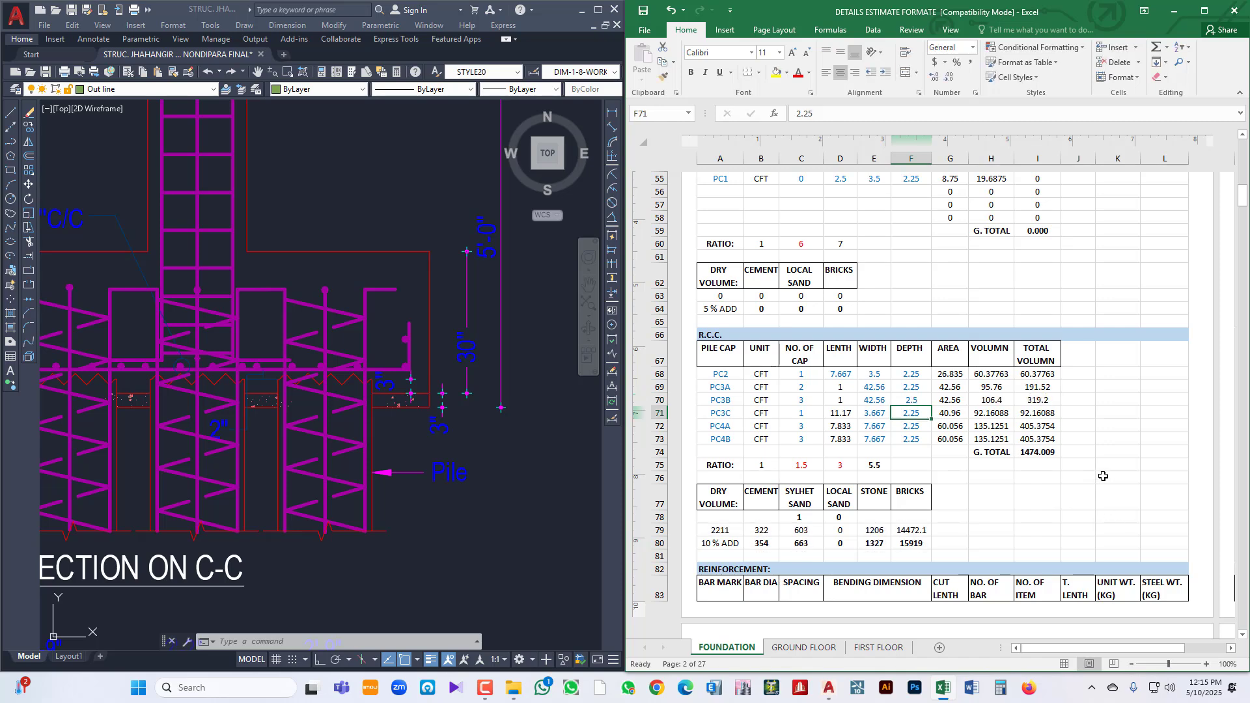
- Look up the cap depth in Section on D-D and enter 3.5 as PC3C's depth in the R.C.C. table
scroll(510, 451, down, 5)
scroll(498, 443, up, 5)
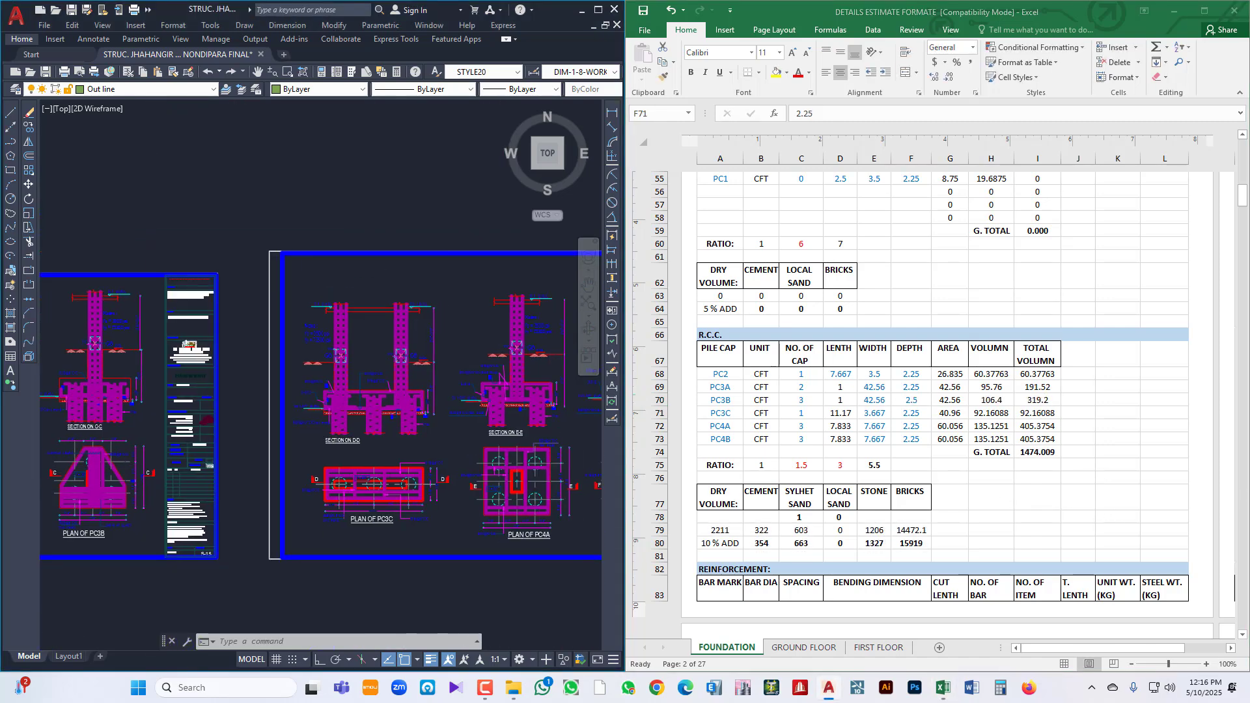
drag(416, 504, 351, 516)
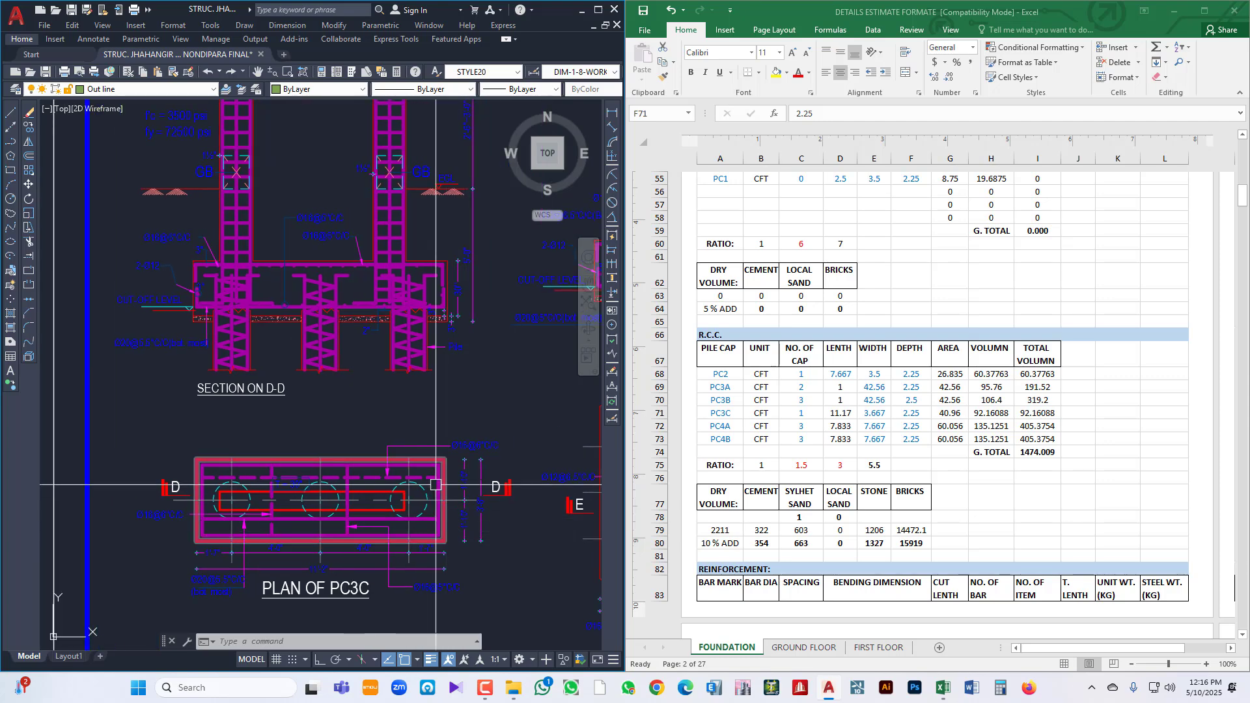
drag(435, 455, 407, 511)
scroll(440, 353, up, 4)
click(952, 430)
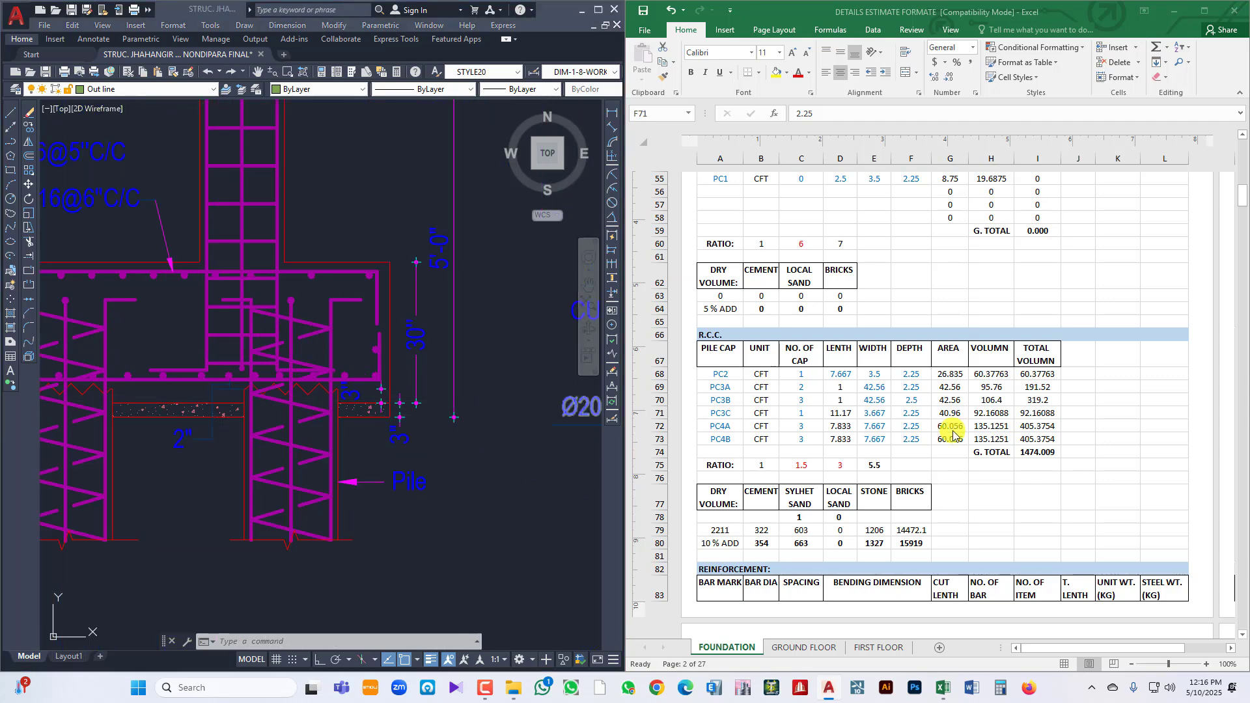
text(3.5)
key(Return)
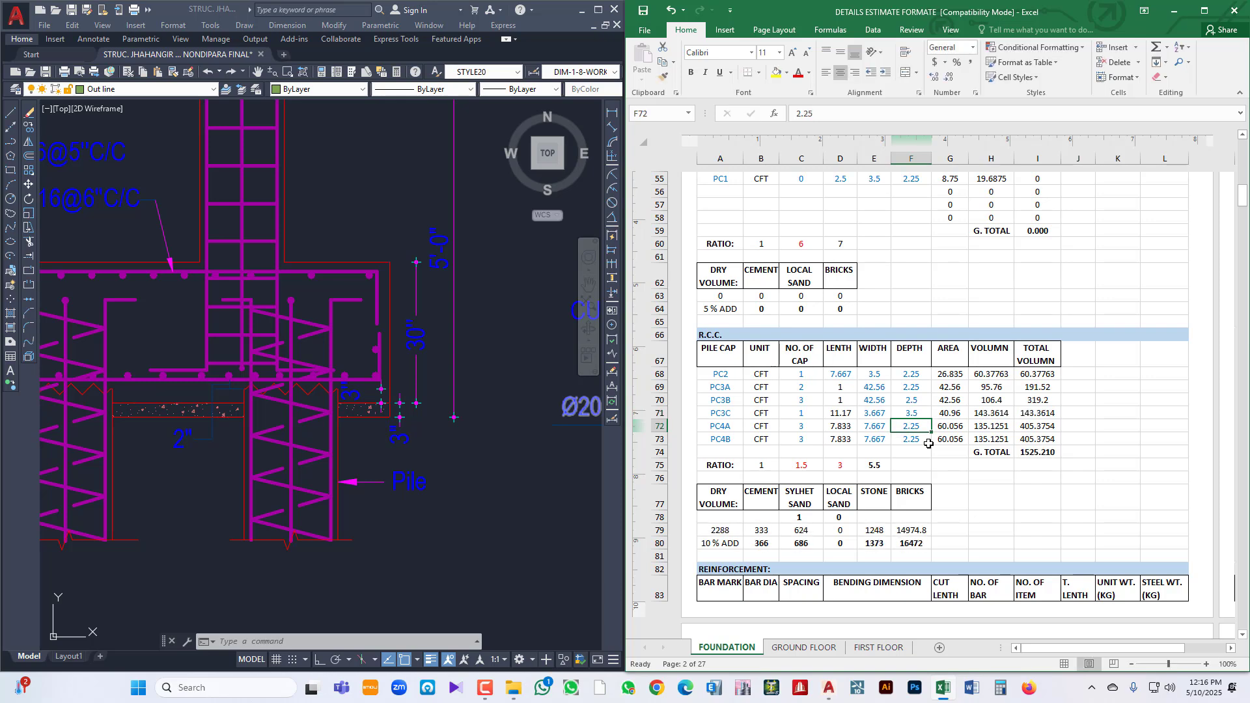
- Look up the cap depth in Section on E-E and enter 3.667 as the R.C.C. depth of both PC4A and PC4B
scroll(280, 415, down, 7)
scroll(449, 407, up, 2)
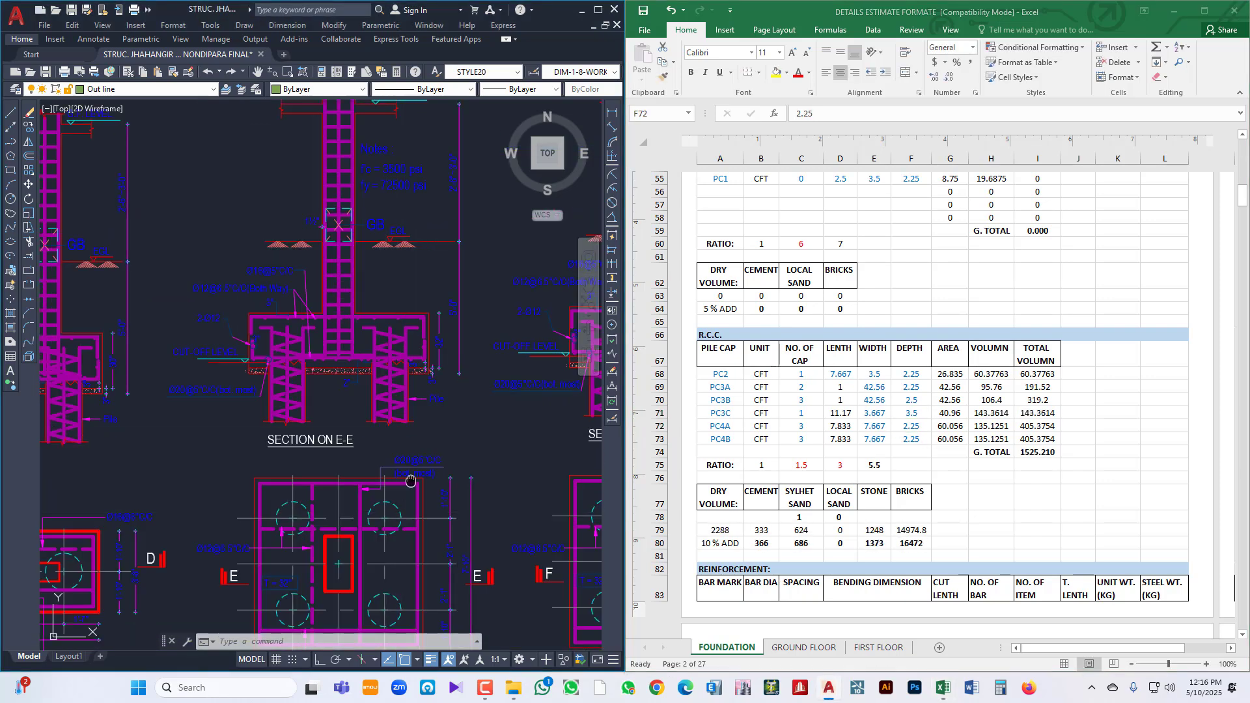
drag(450, 551, 416, 400)
scroll(490, 362, up, 5)
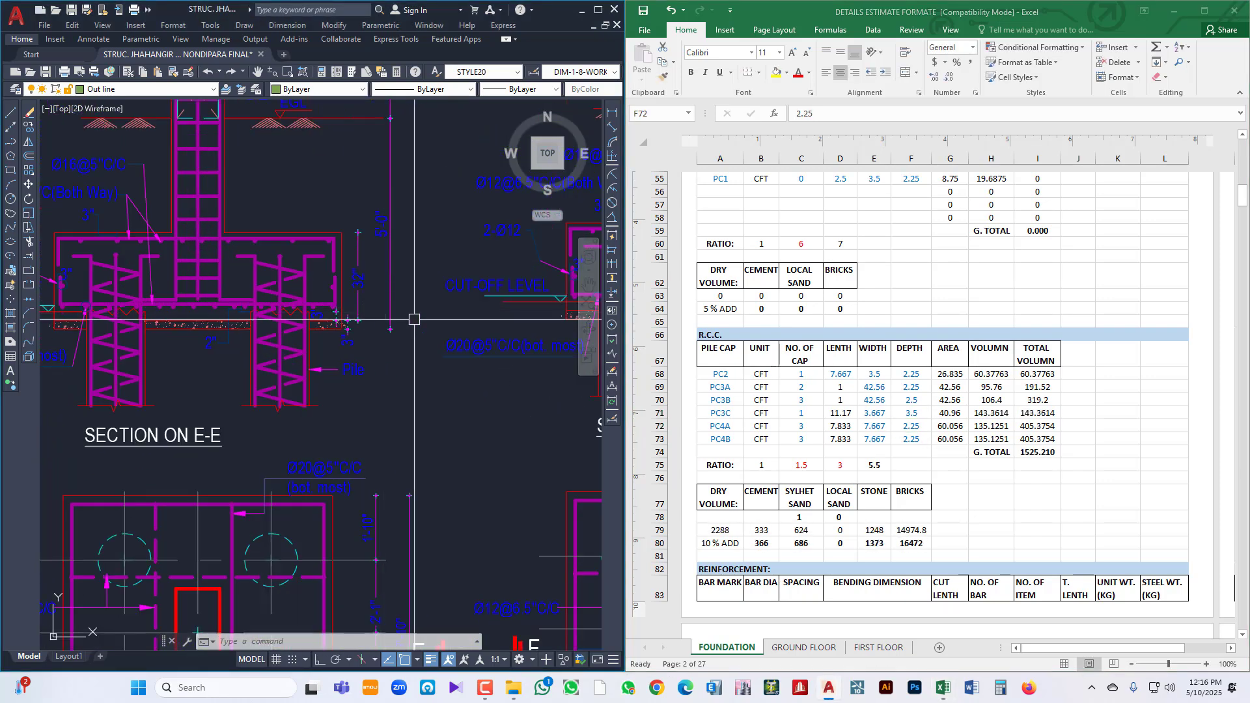
click(967, 437)
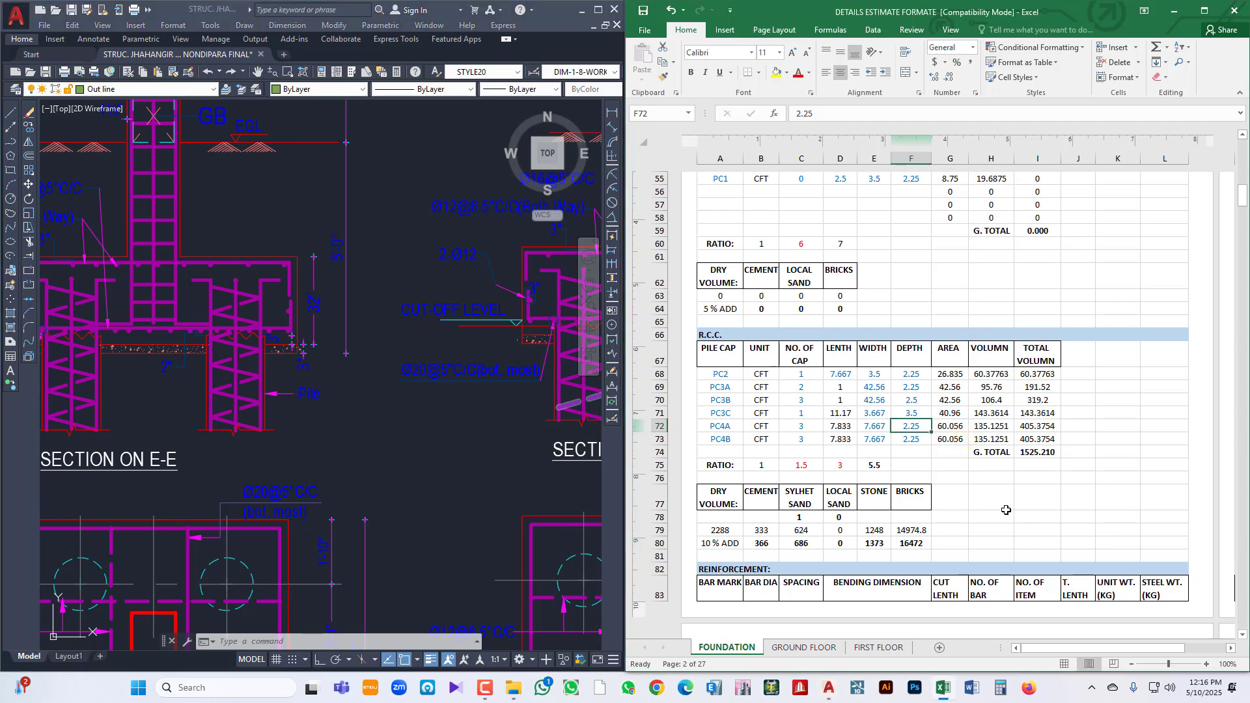
text(3.667)
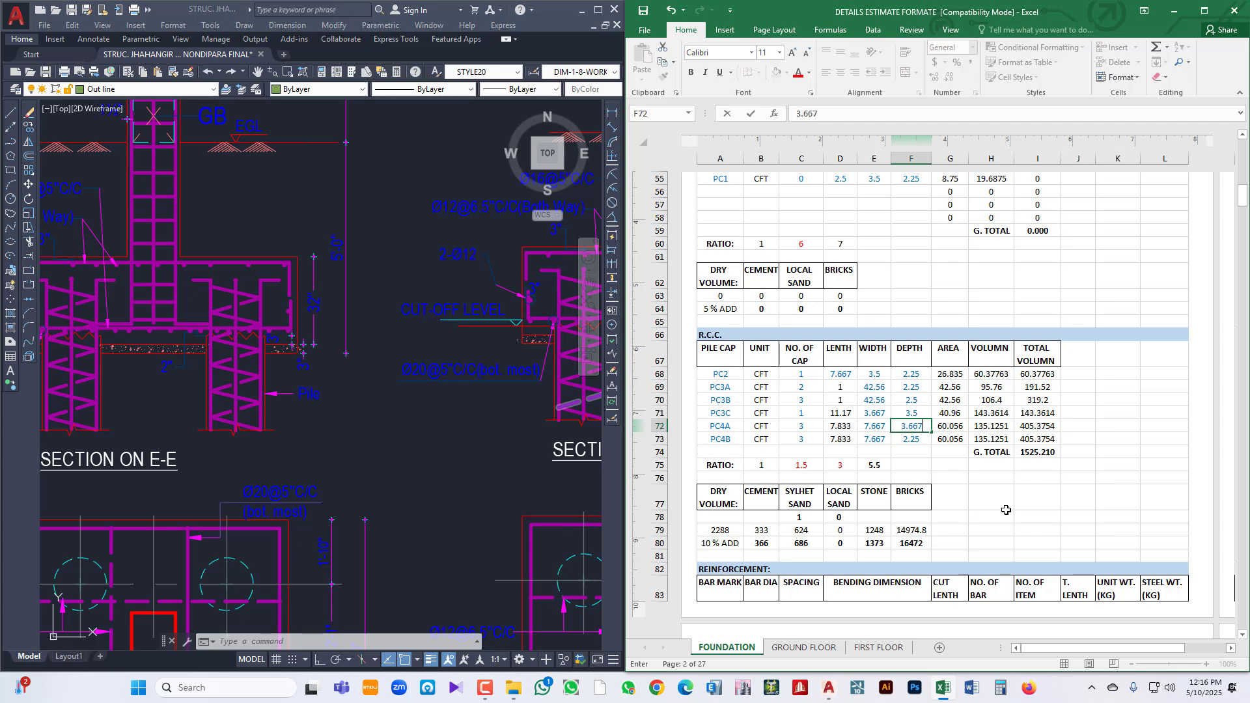
key(Return)
text(3.)
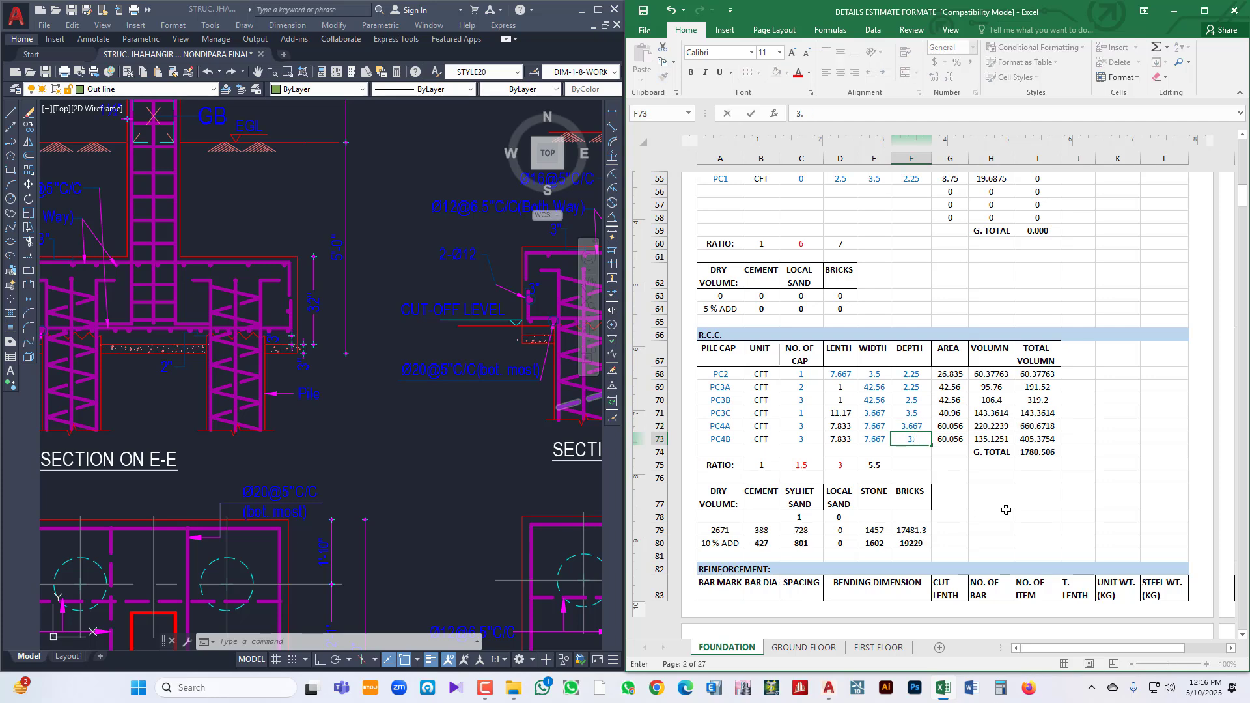
text(667)
key(Return)
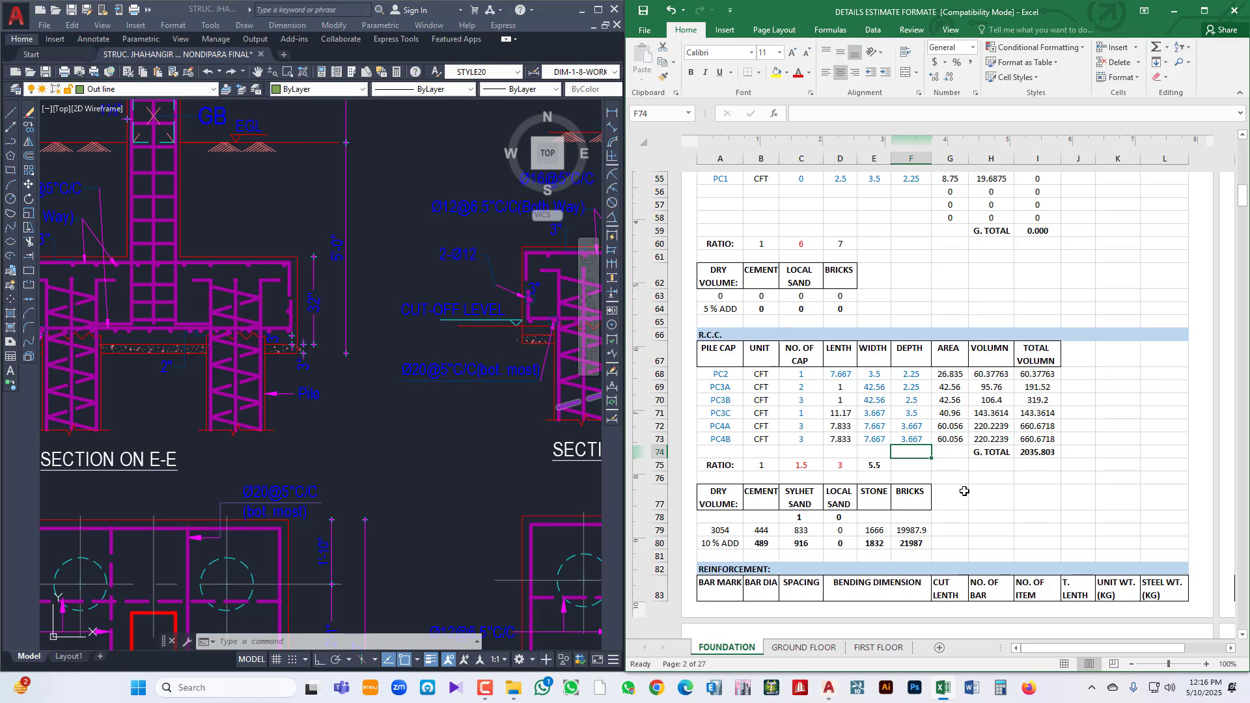
- Review the R.C.C. grand total, the cement, Sylhet sand and stone quantities with 10% added, and the pile cap reinforcement tables below
scroll(897, 436, down, 3)
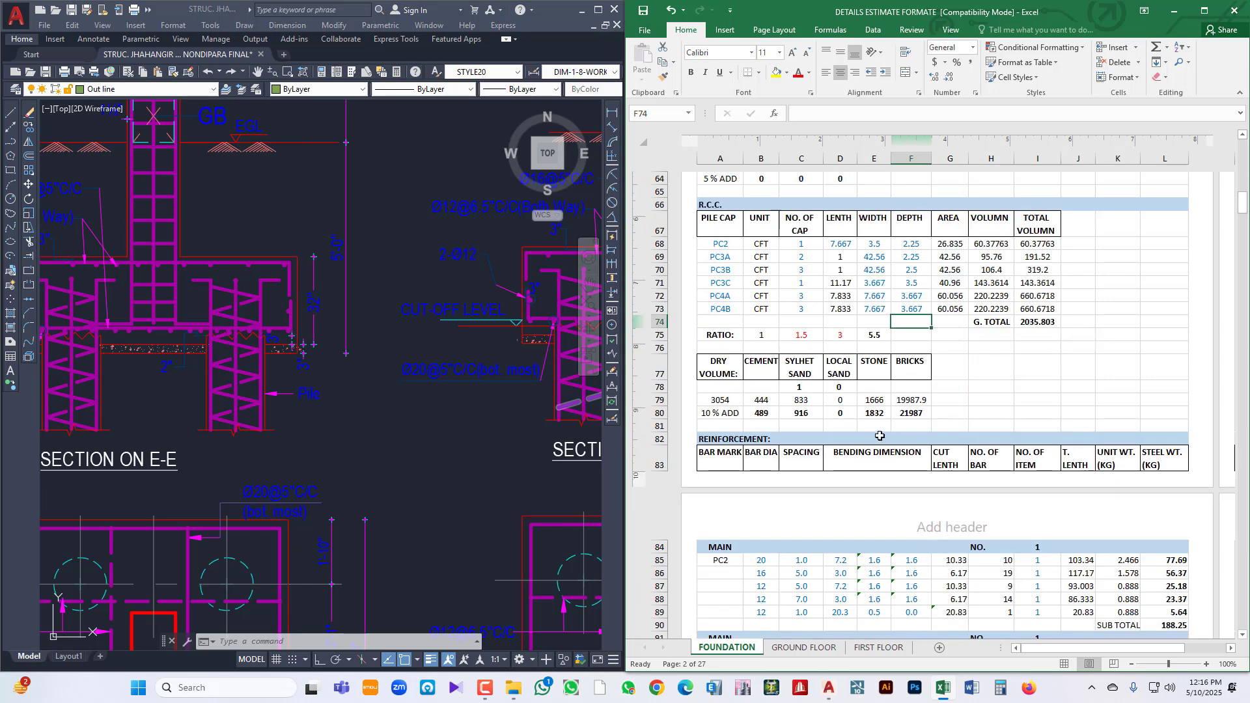
click(1043, 320)
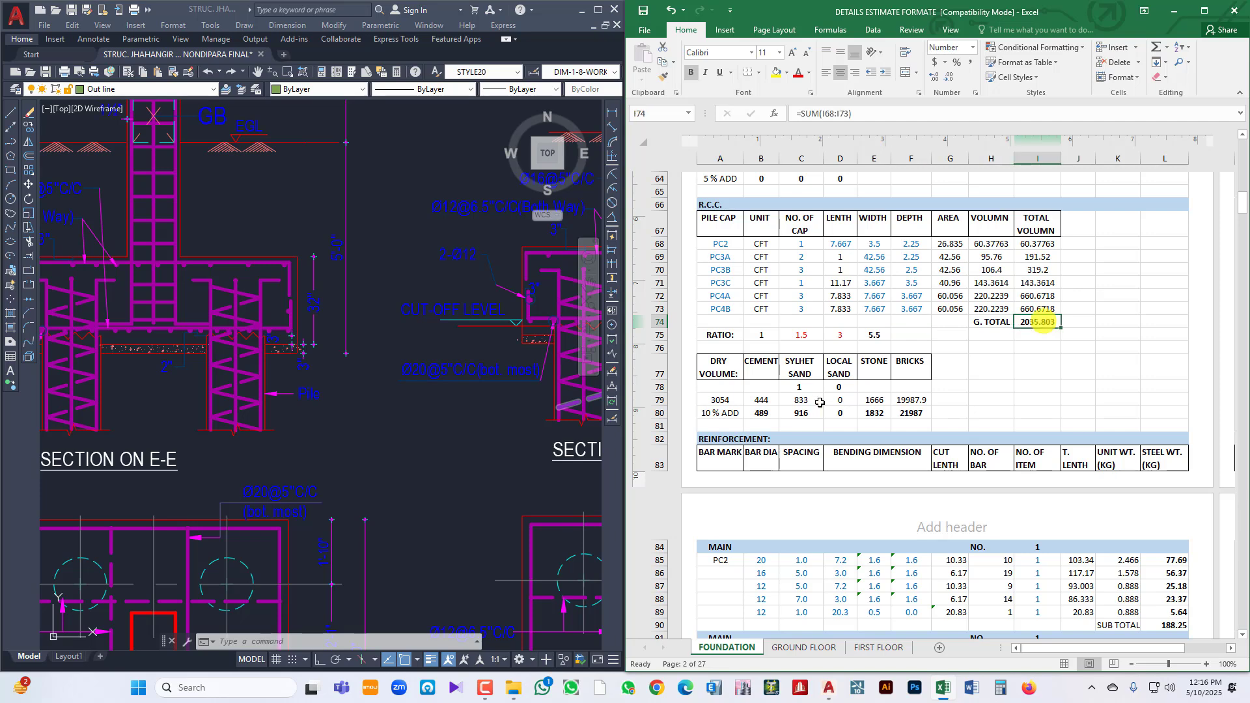
click(760, 410)
click(806, 412)
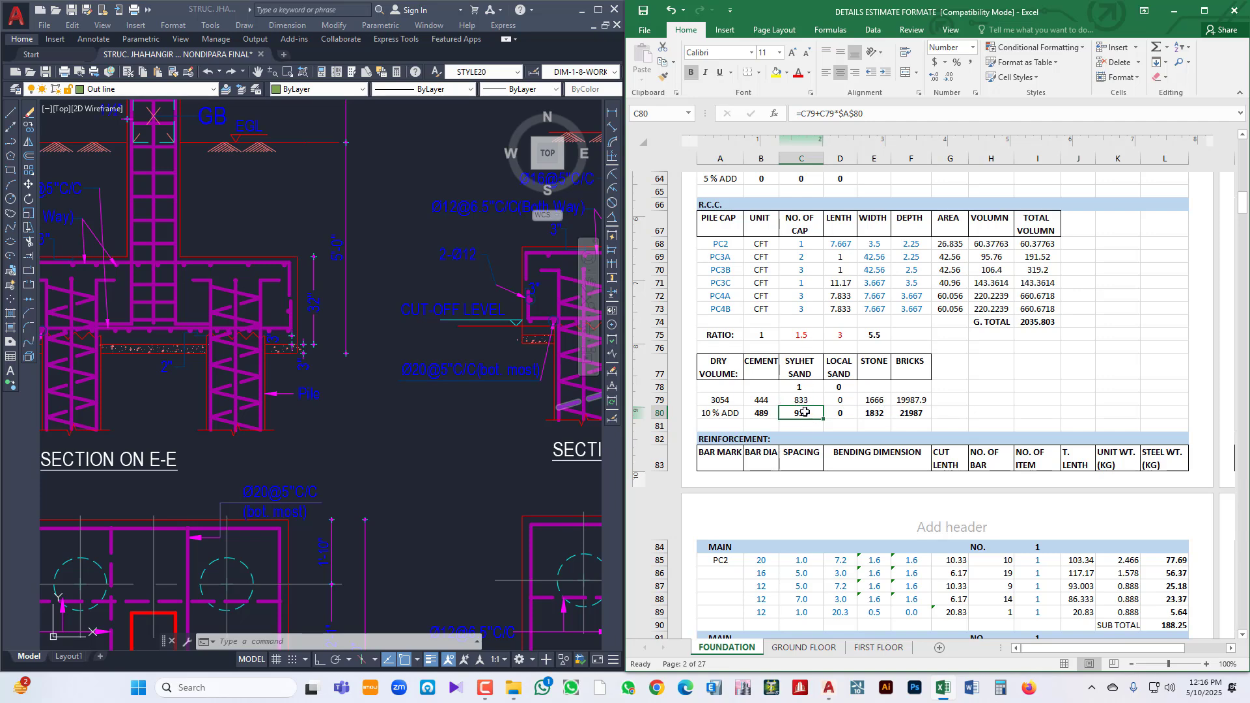
click(872, 415)
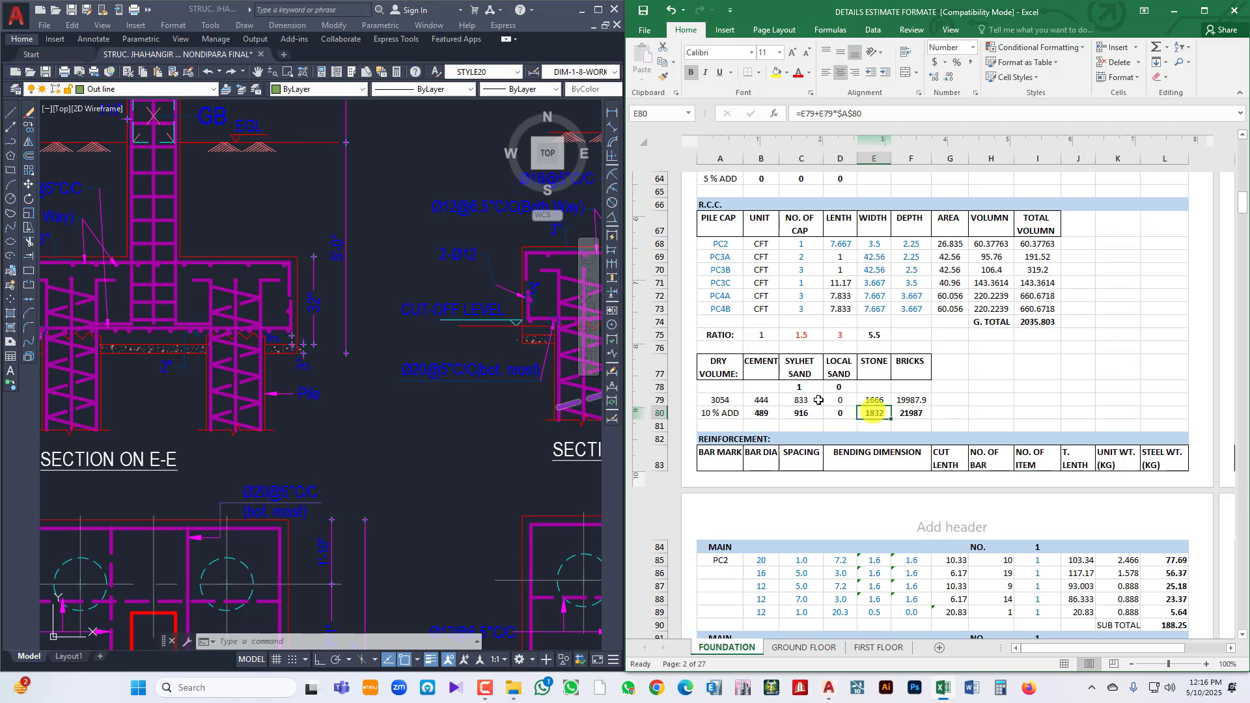
click(1017, 375)
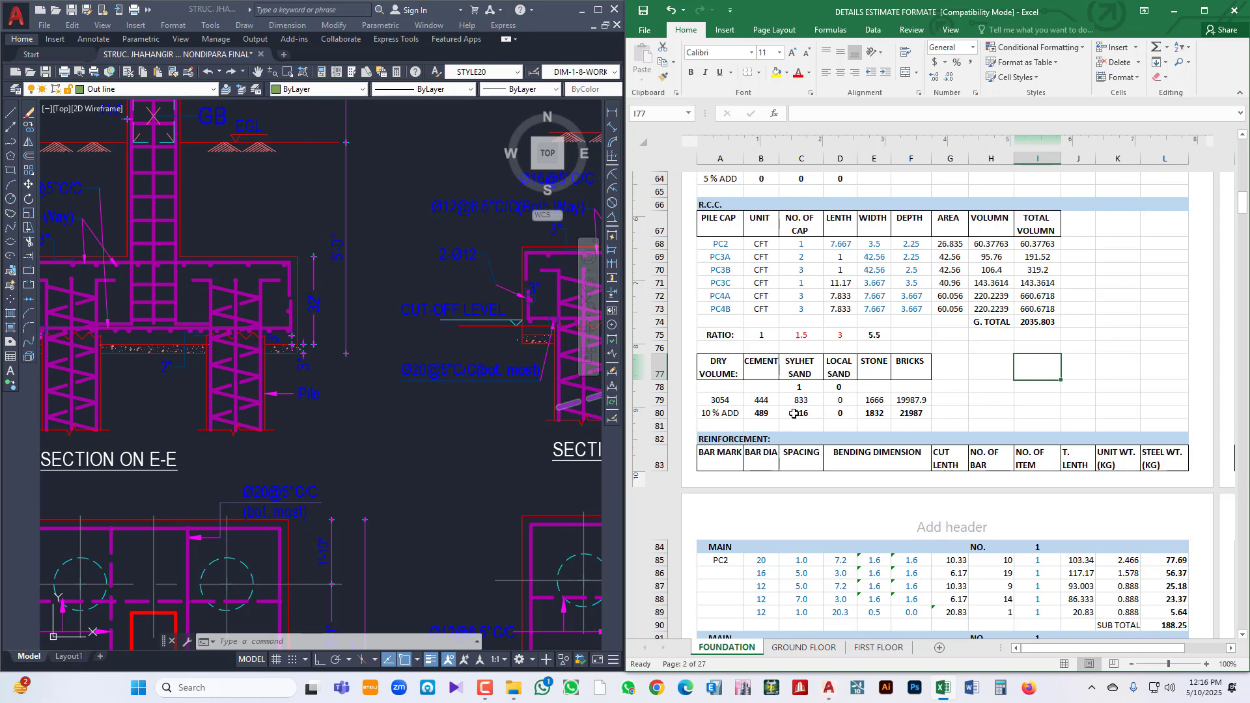
scroll(794, 407, down, 10)
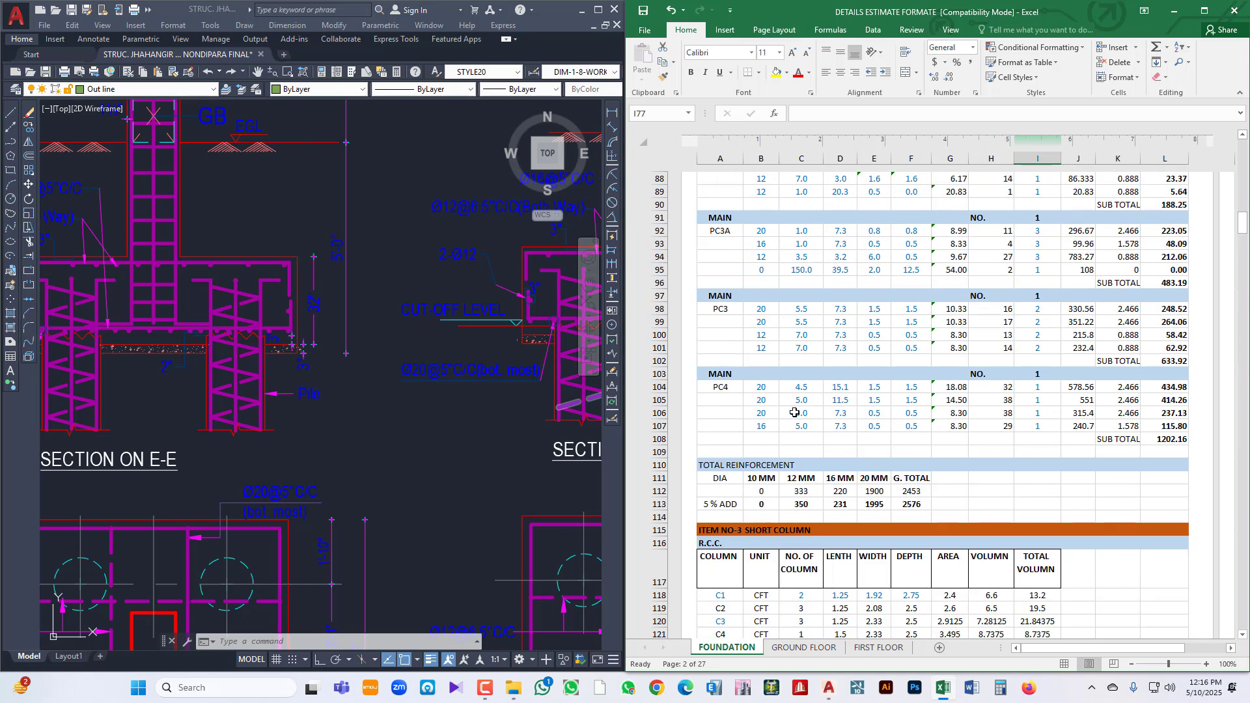
scroll(794, 410, up, 6)
scroll(795, 414, down, 2)
scroll(796, 414, up, 9)
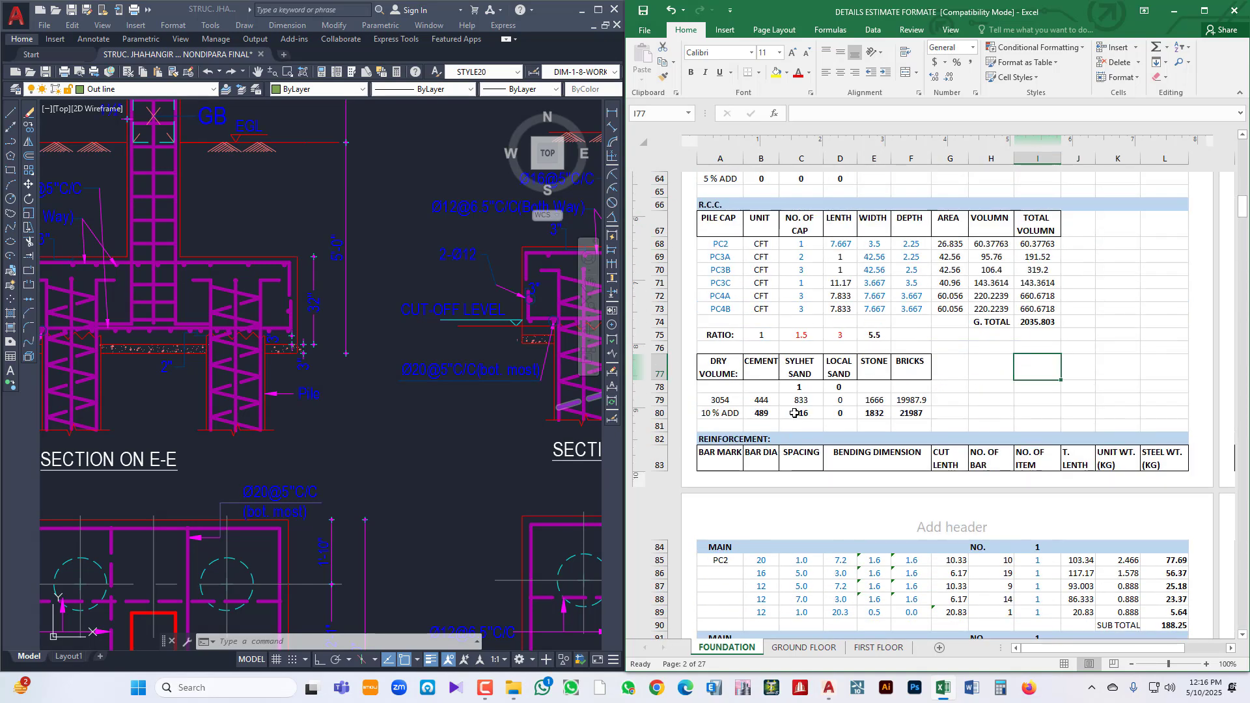